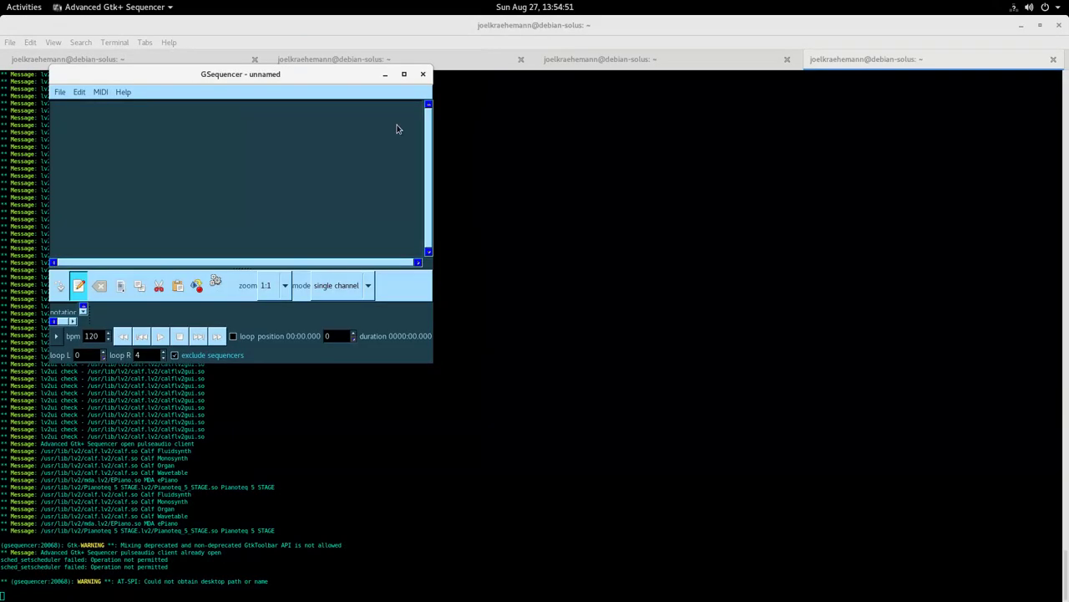
- Maximize the unnamed sequencer window and add a Panel machine to the empty project
double_click(355, 75)
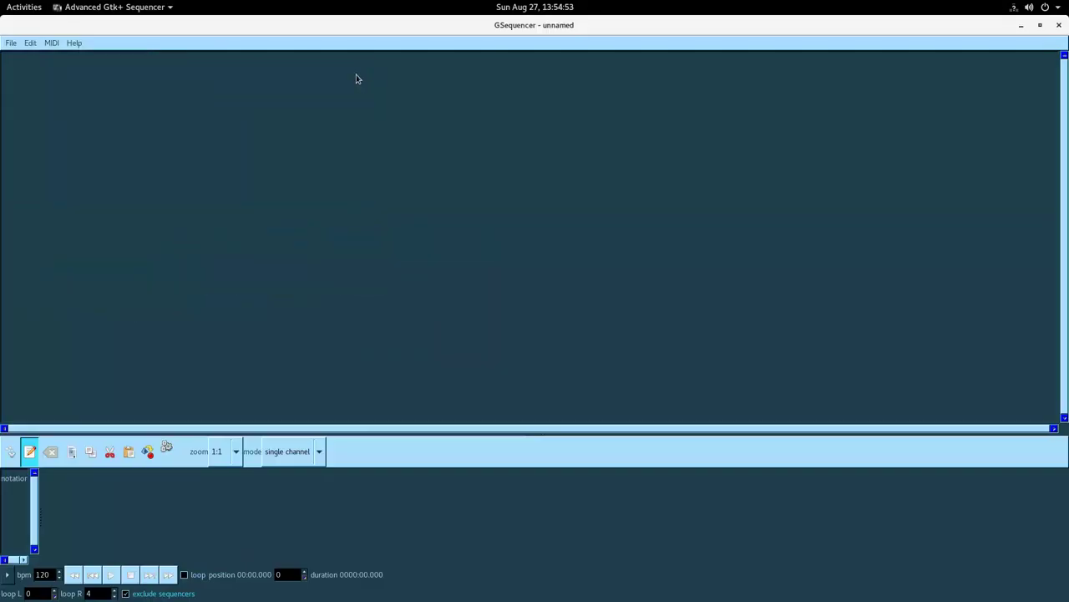
left_click(30, 43)
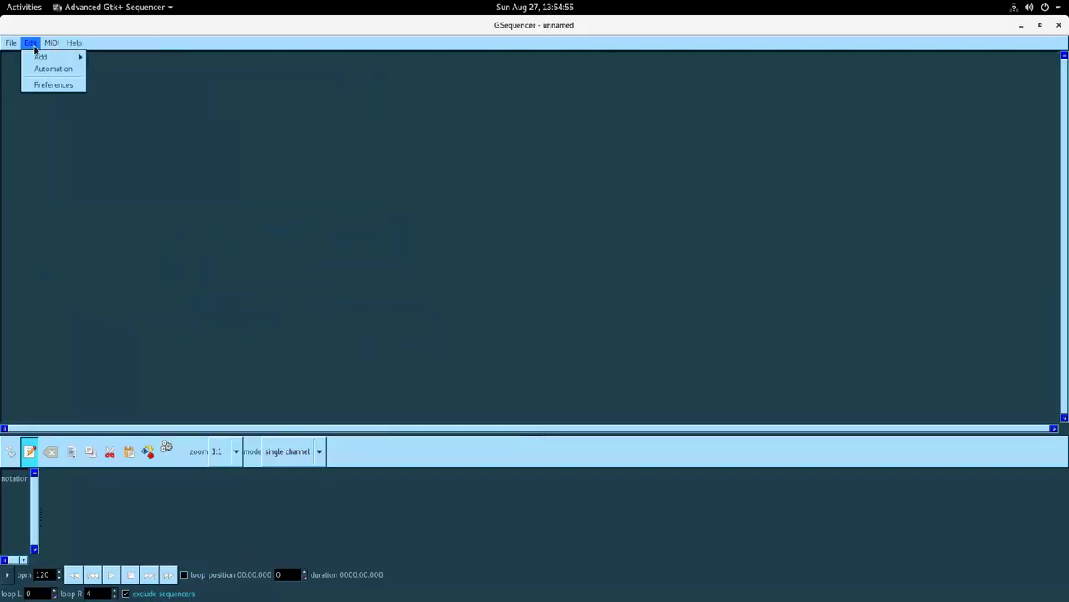
mouse_move(42, 57)
left_click(129, 58)
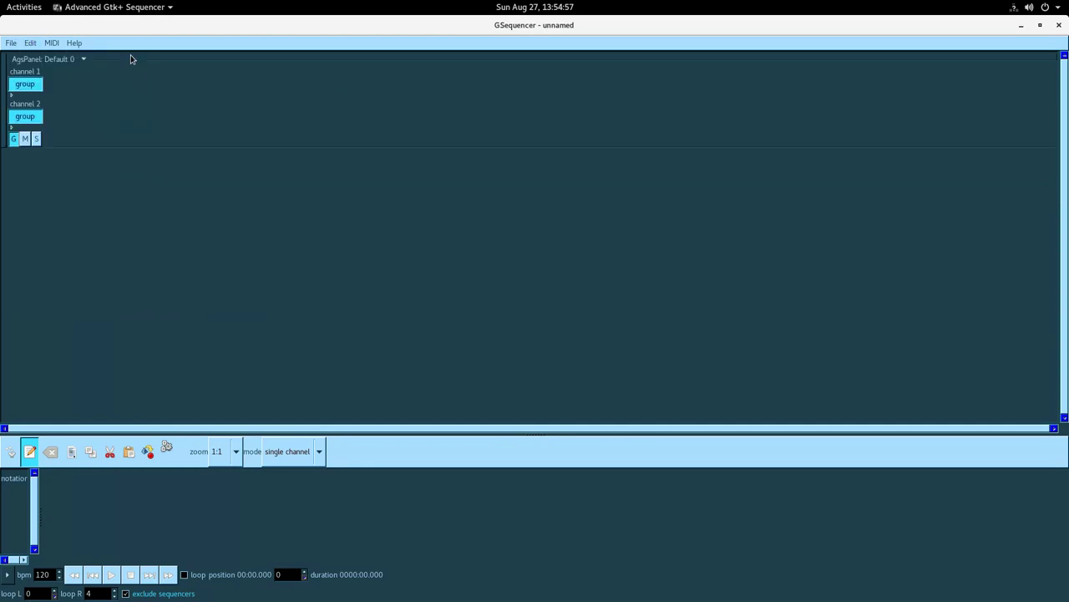
- Add two Mixer machines below the panel
left_click(31, 43)
mouse_move(46, 57)
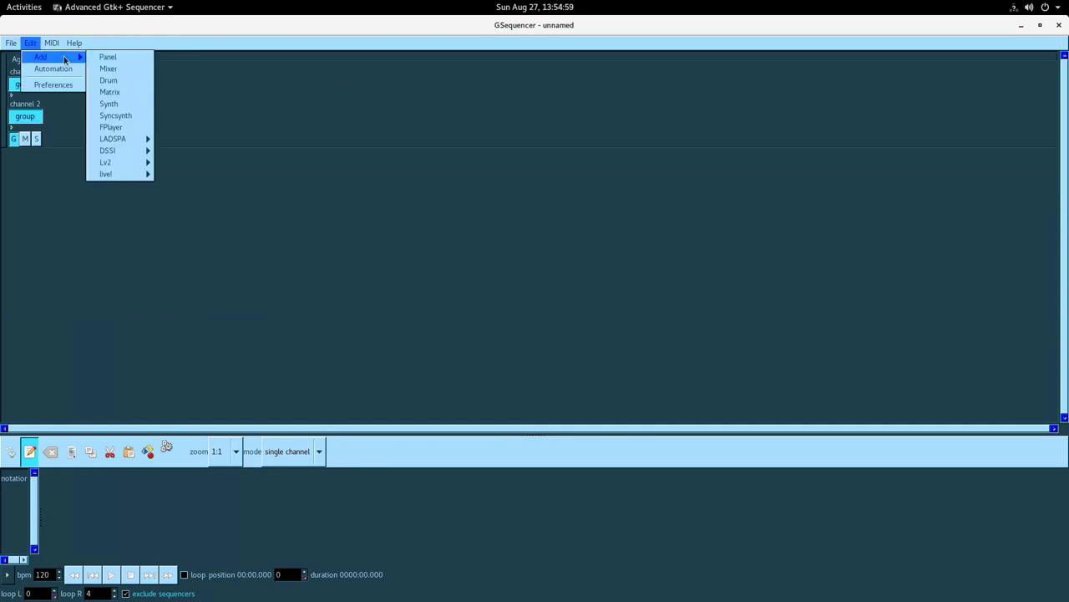
left_click(132, 67)
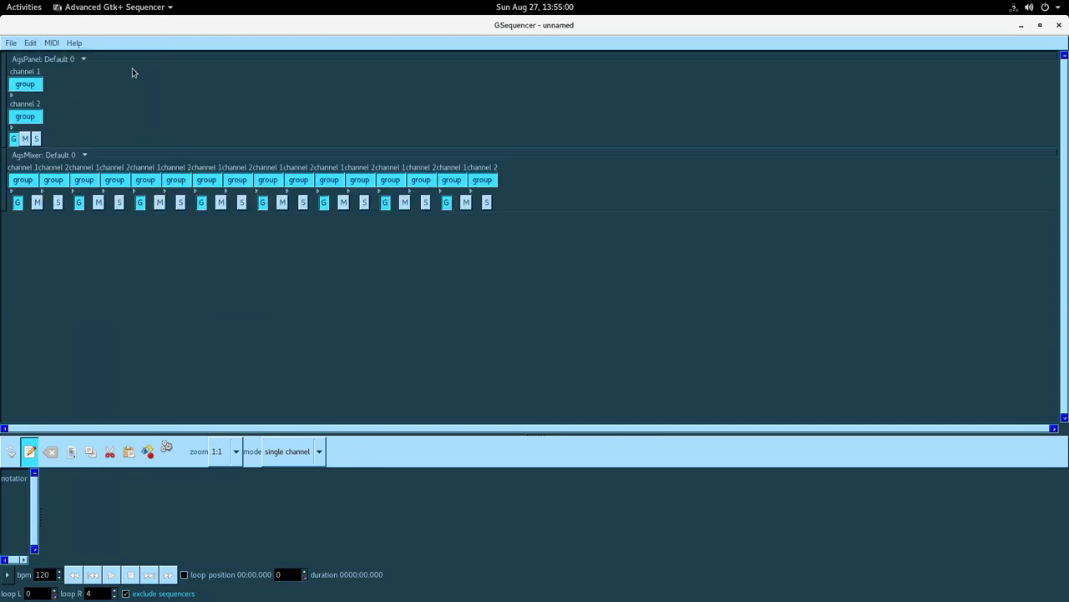
right_click(245, 87)
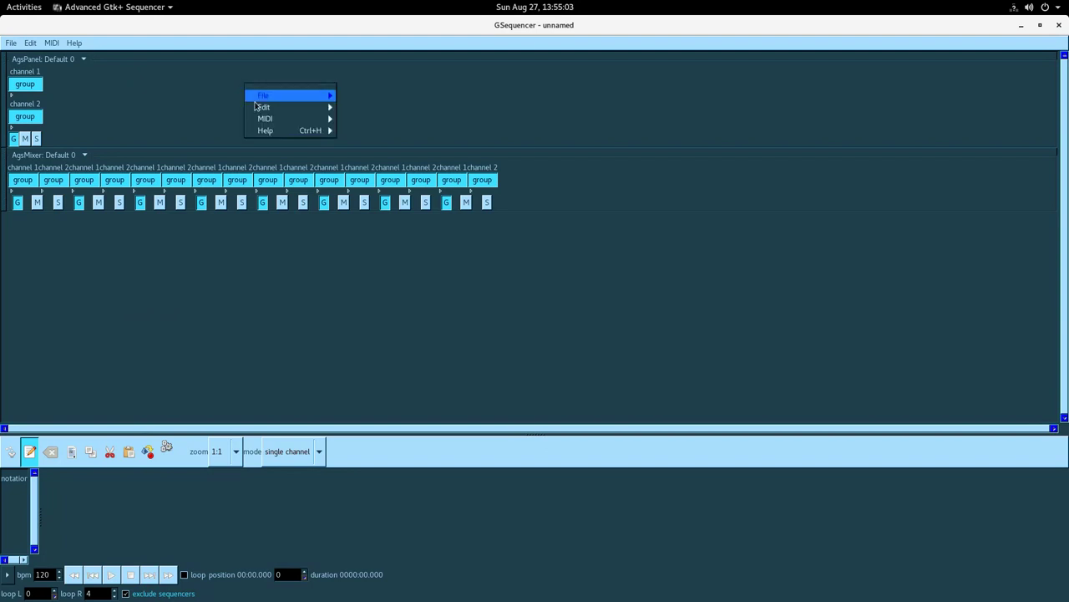
mouse_move(261, 96)
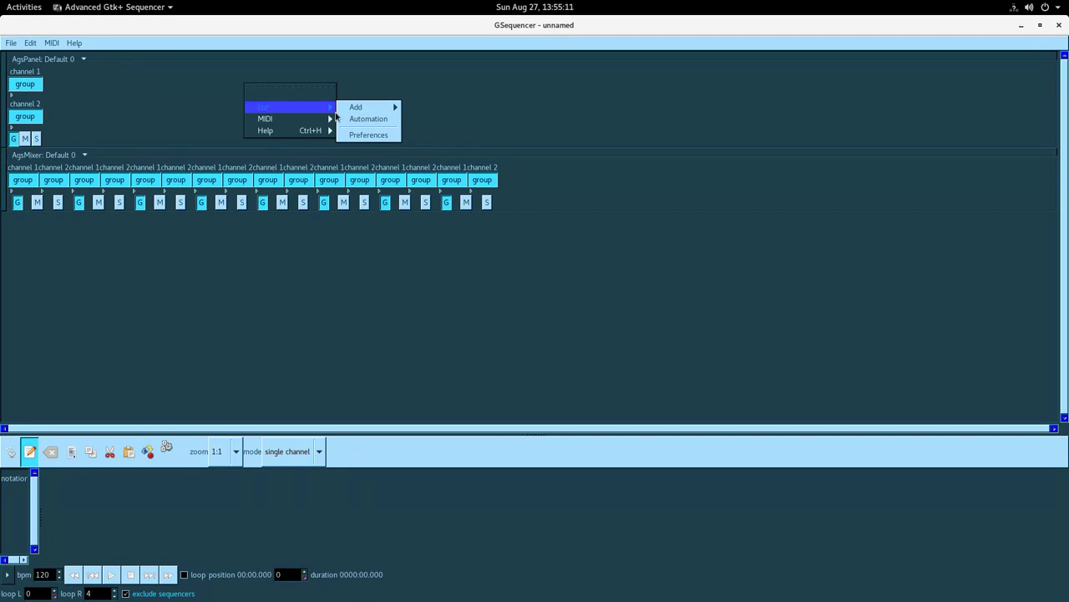
mouse_move(352, 111)
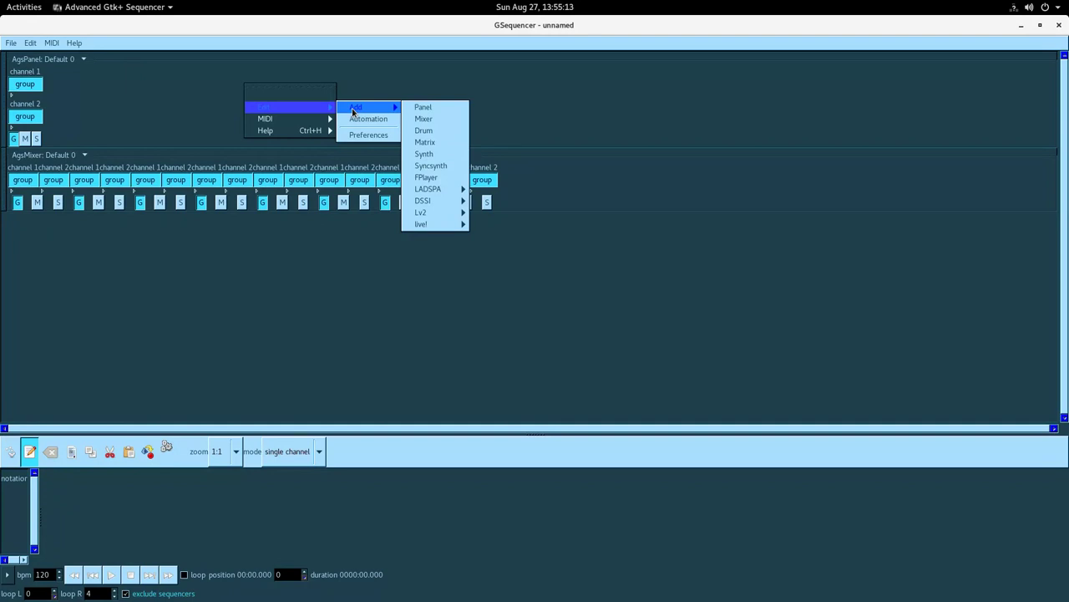
left_click(418, 118)
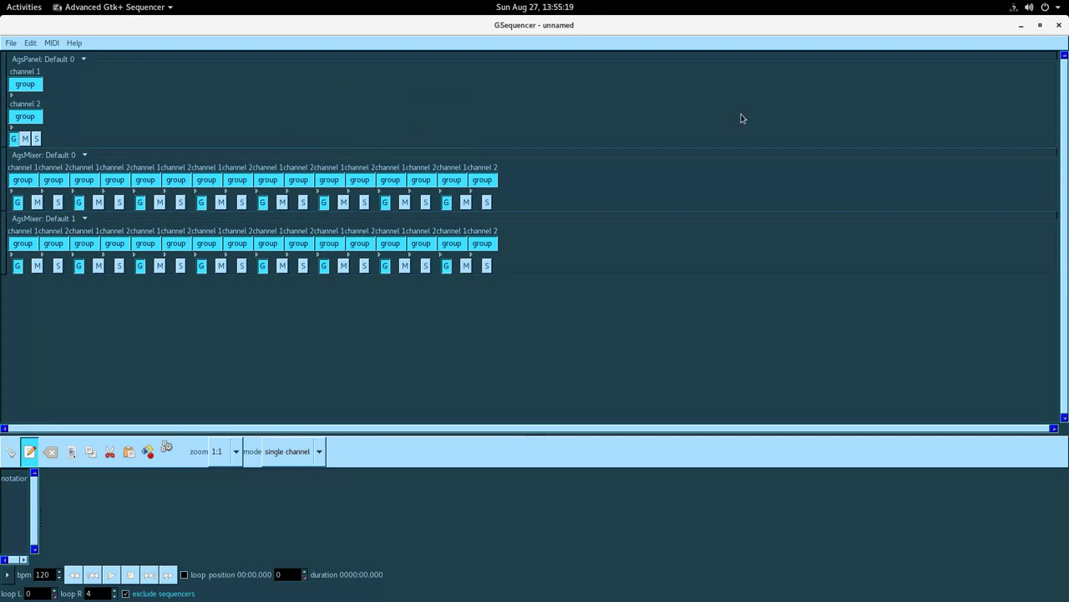
- Resize the channels of AgsMixer: Default 0 to 1 input in its properties and apply the change
left_click(85, 155)
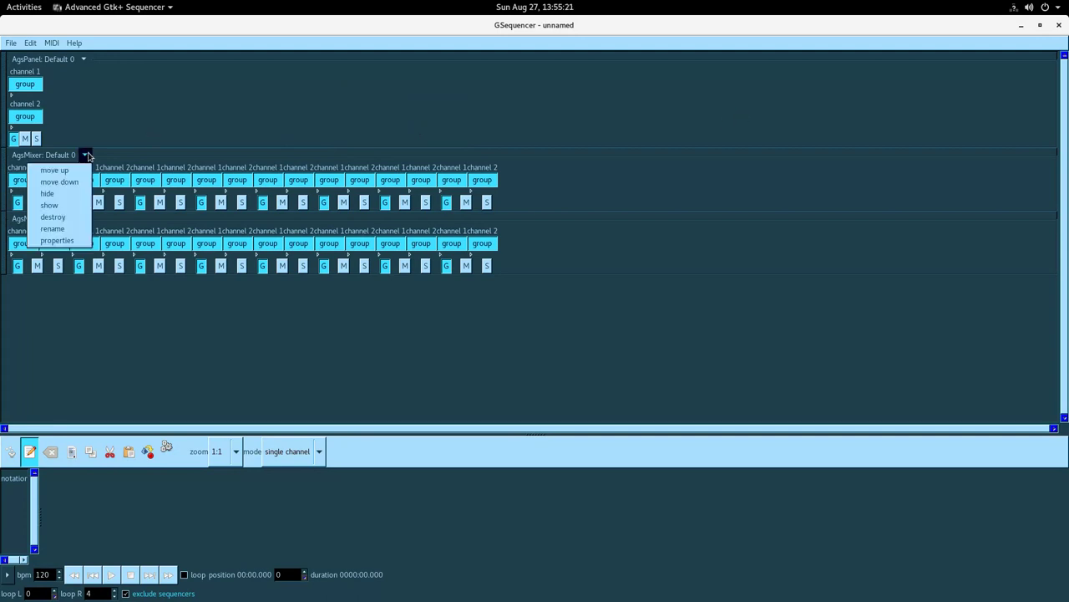
left_click(80, 241)
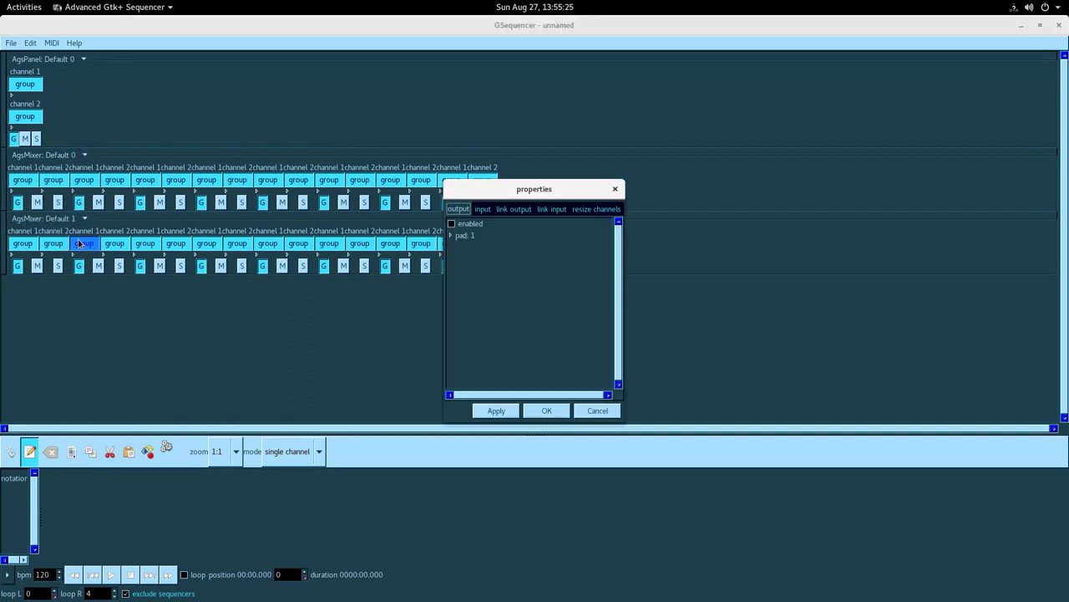
left_click(601, 209)
left_click(456, 224)
type("1")
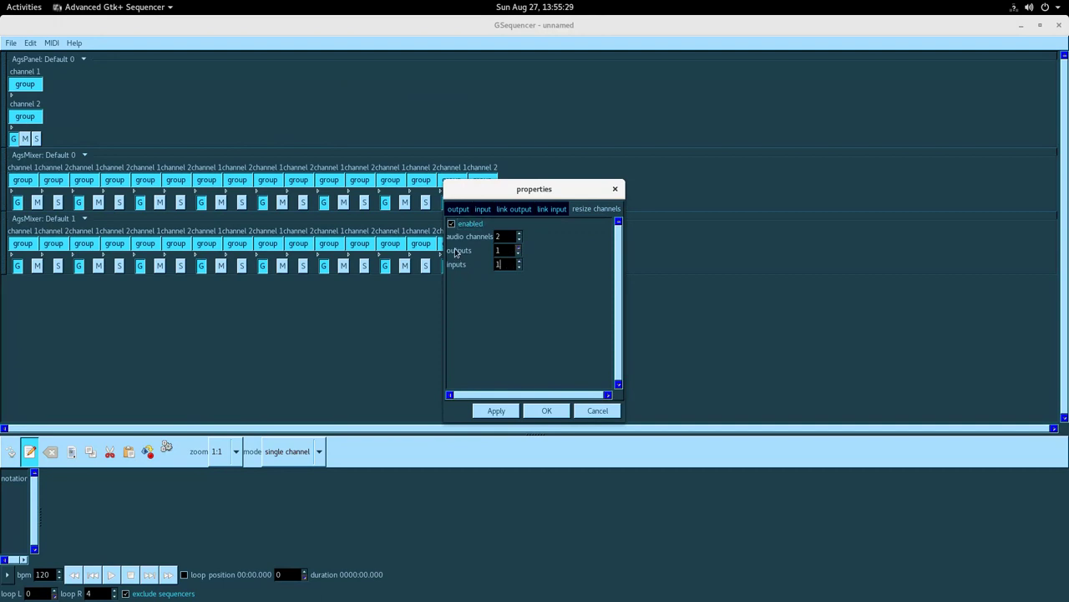
left_click(547, 410)
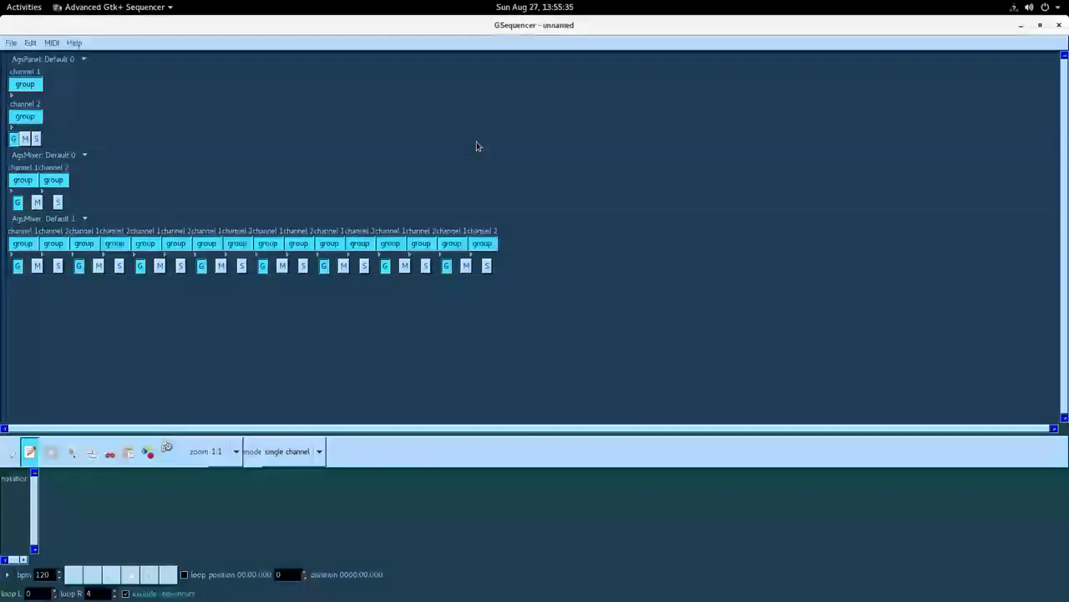
- Link both input channels of AgsPanel: Default 0 to AgsMixer: Default 0, using lines 0 and 1
left_click(61, 62)
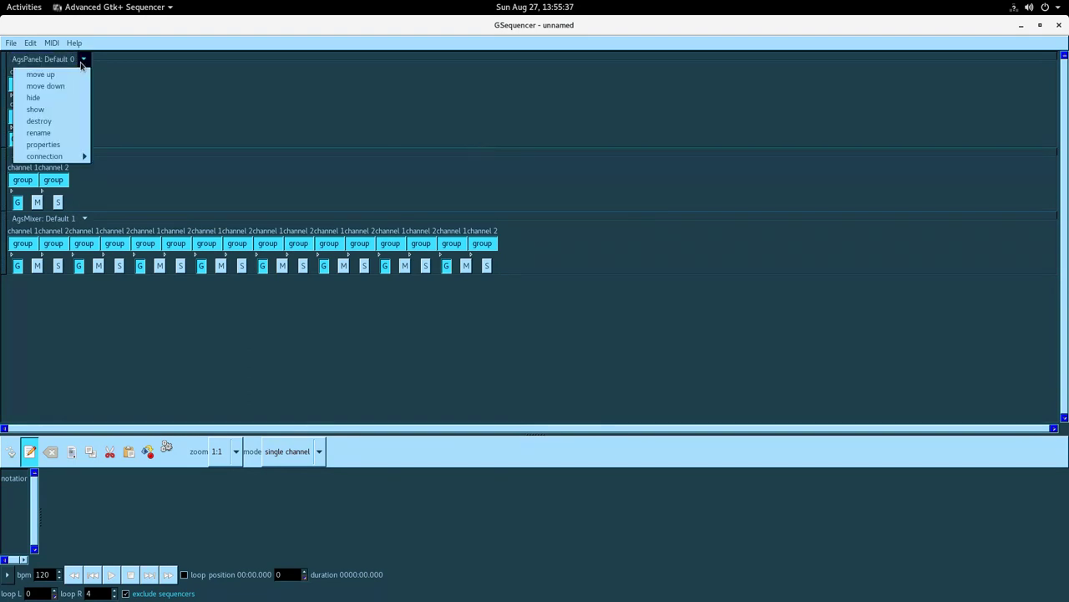
left_click(75, 144)
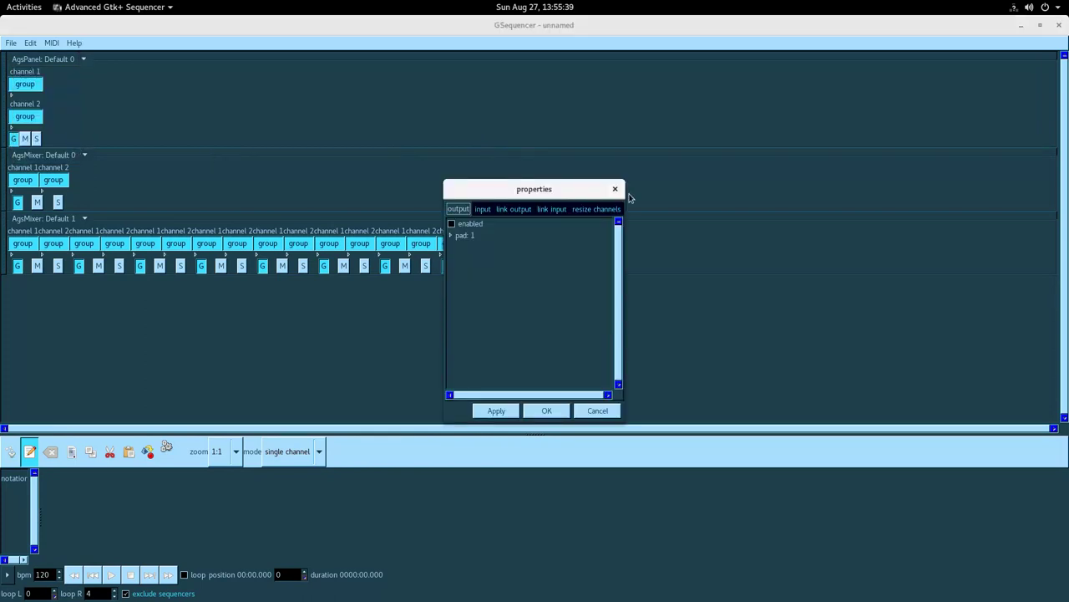
left_click(481, 209)
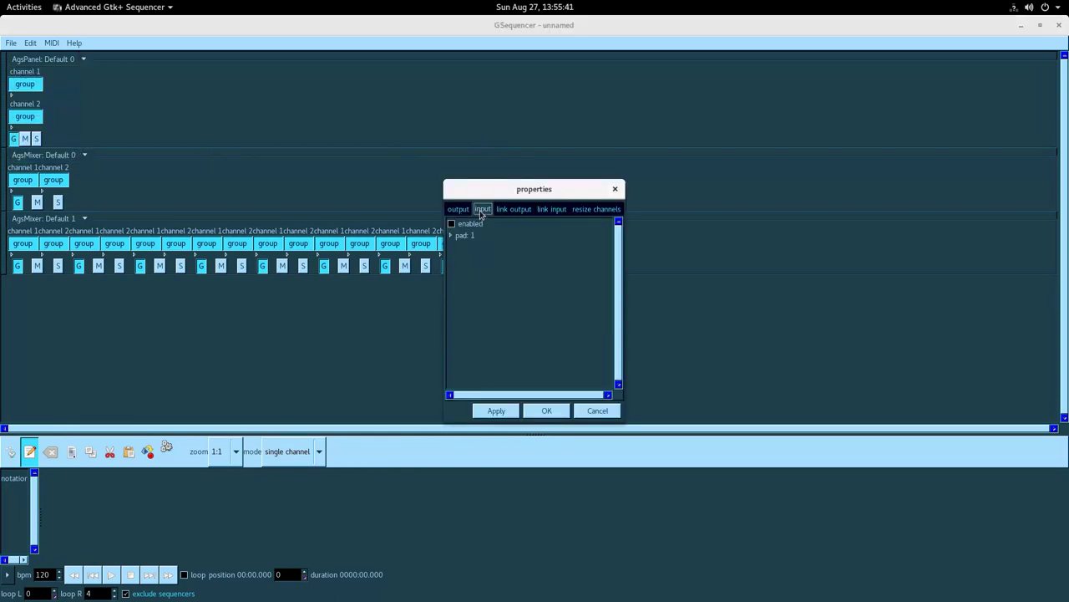
left_click(473, 234)
left_click(481, 249)
left_click(483, 262)
left_click(489, 280)
left_click(482, 295)
left_click(552, 277)
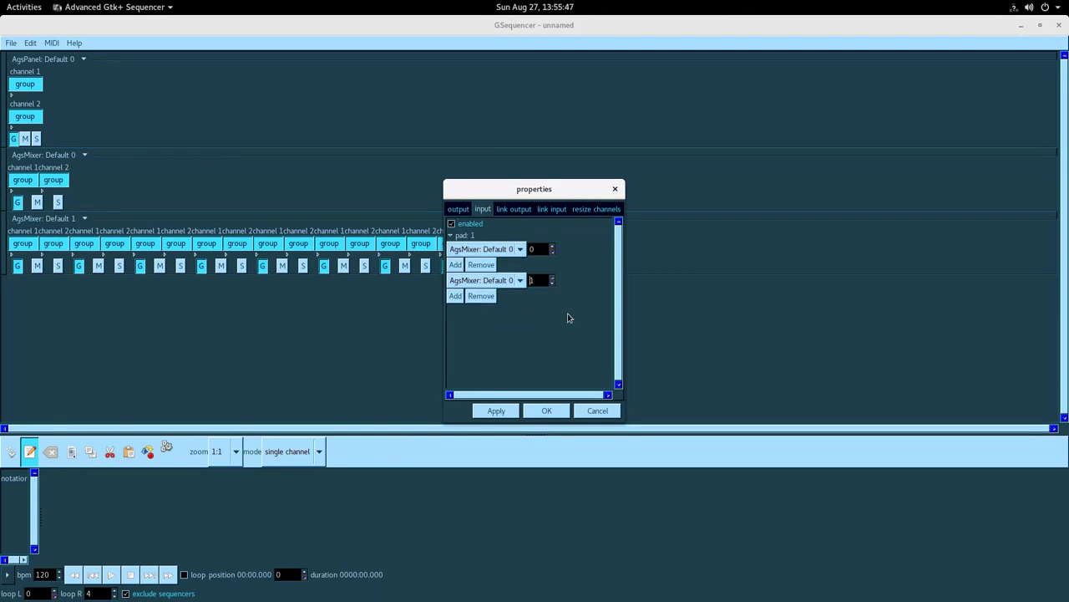
left_click(548, 412)
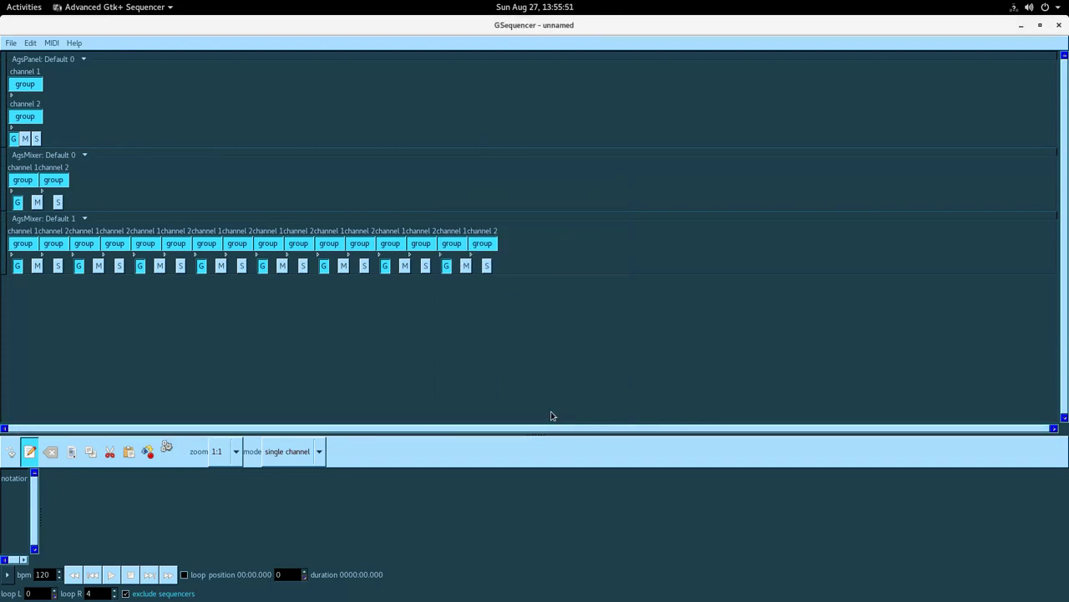
- Link both input channels of AgsMixer: Default 0 to AgsMixer: Default 1, using lines 0 and 1
left_click(84, 155)
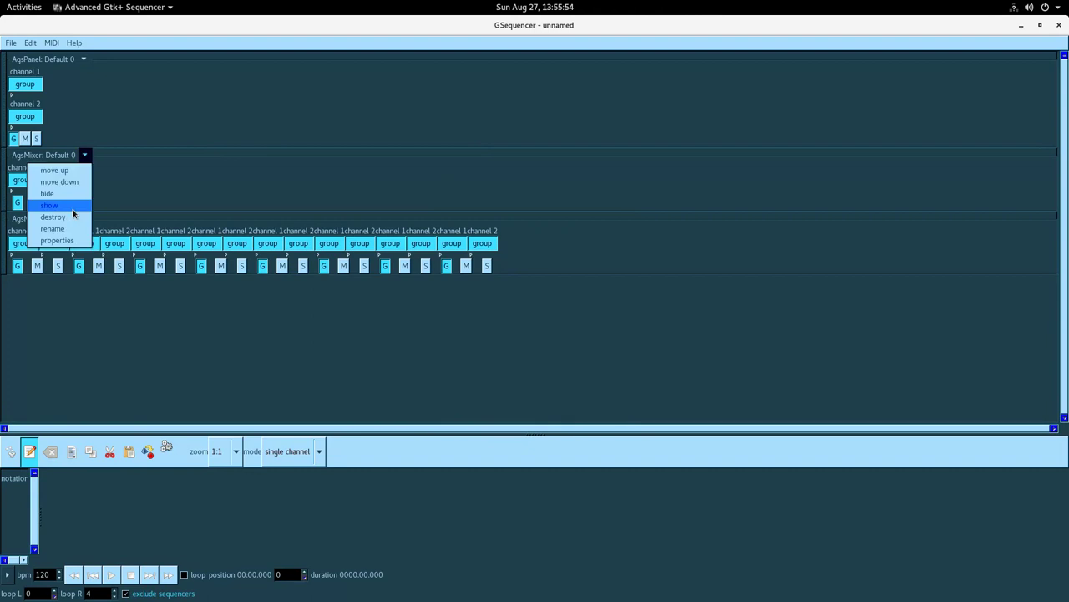
left_click(74, 240)
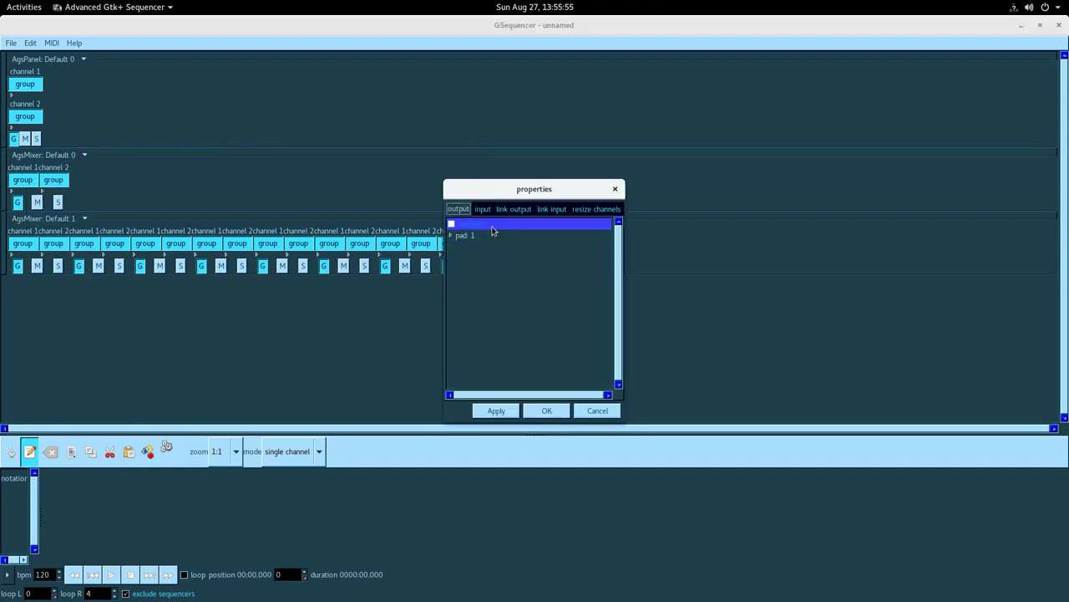
left_click(484, 209)
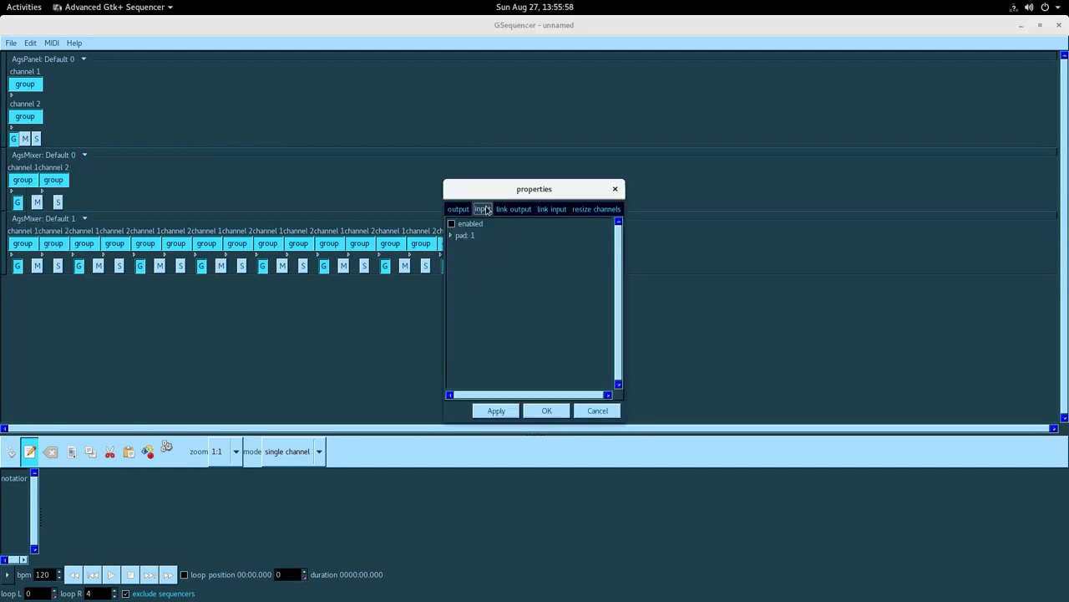
double_click(483, 238)
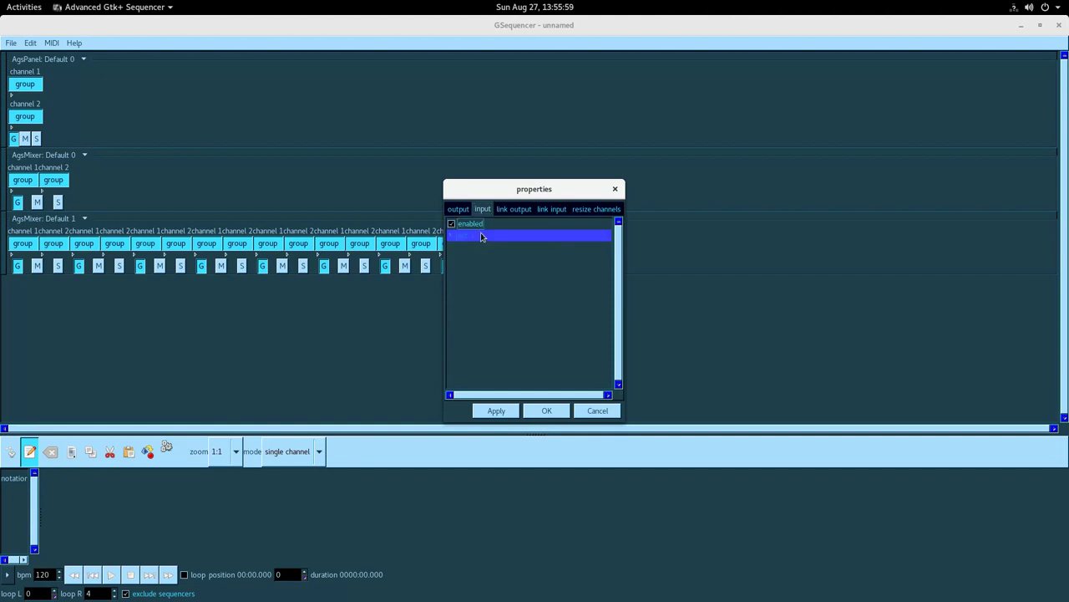
left_click(490, 248)
left_click(491, 277)
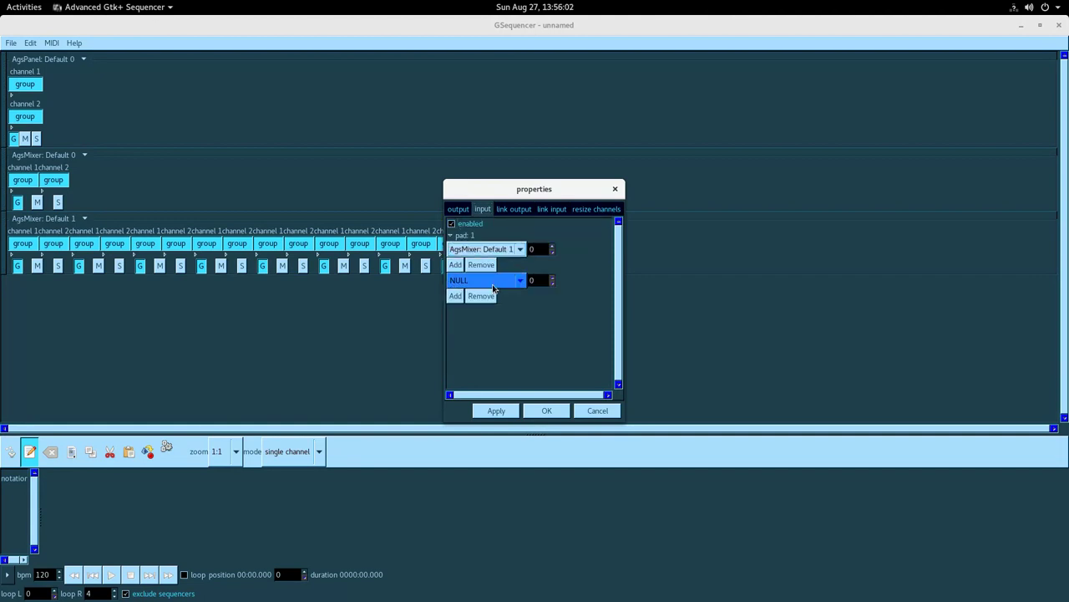
left_click(493, 285)
left_click(496, 304)
left_click(551, 281)
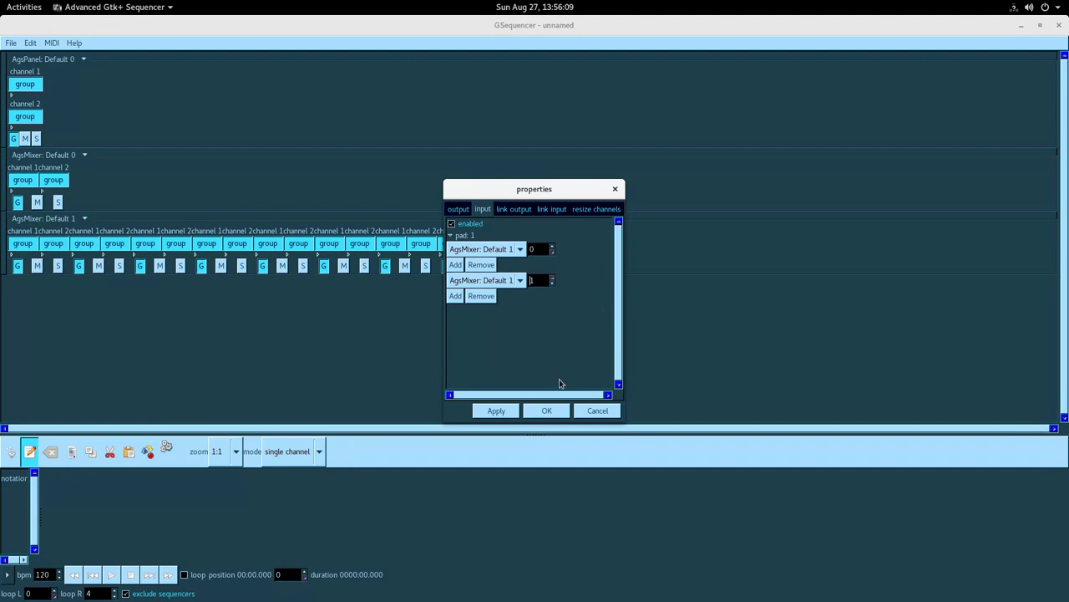
left_click(555, 411)
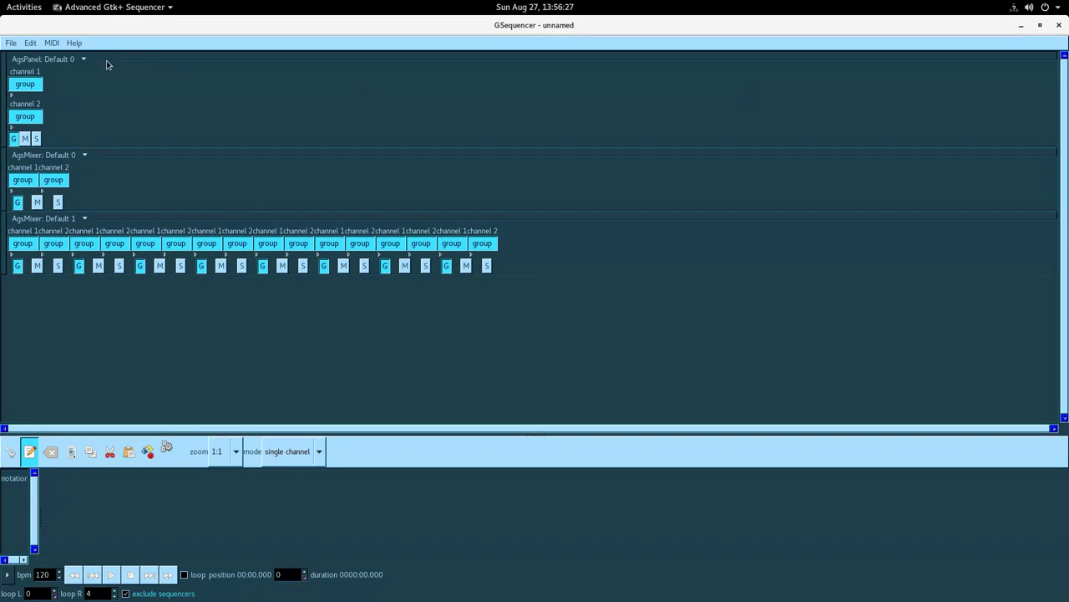
- Add a Drum machine and enlarge the machine area so the drum's pattern controls fit
left_click(31, 43)
mouse_move(41, 57)
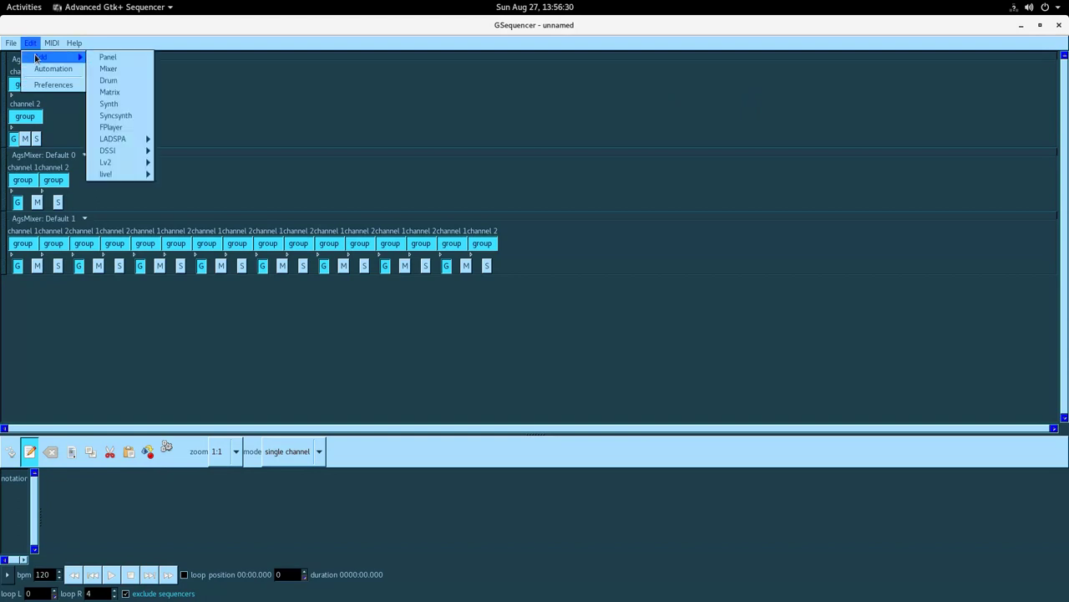
left_click(137, 78)
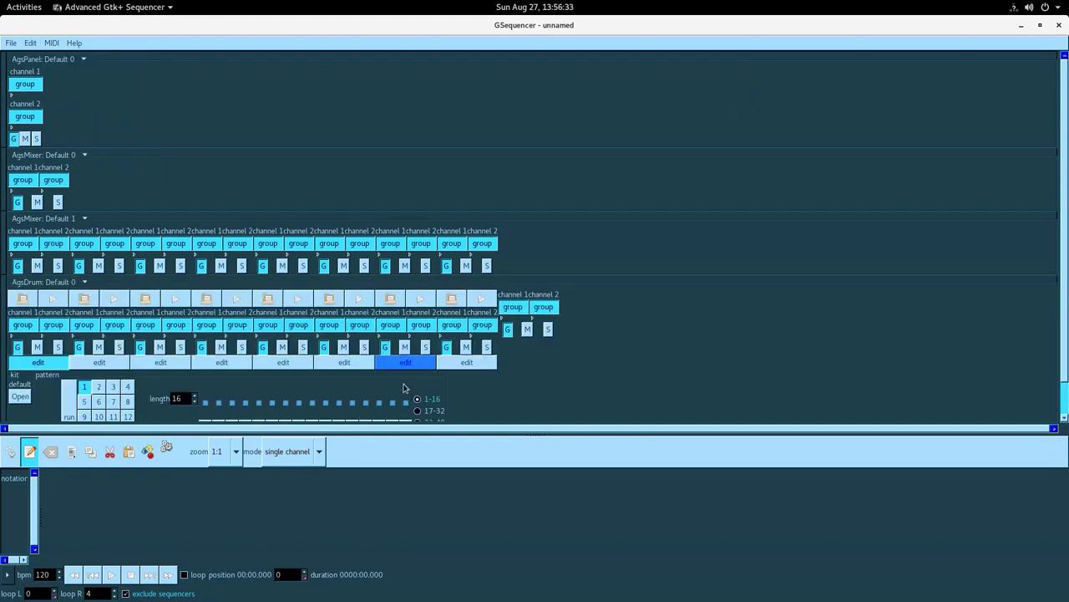
left_click_drag(418, 432, 215, 525)
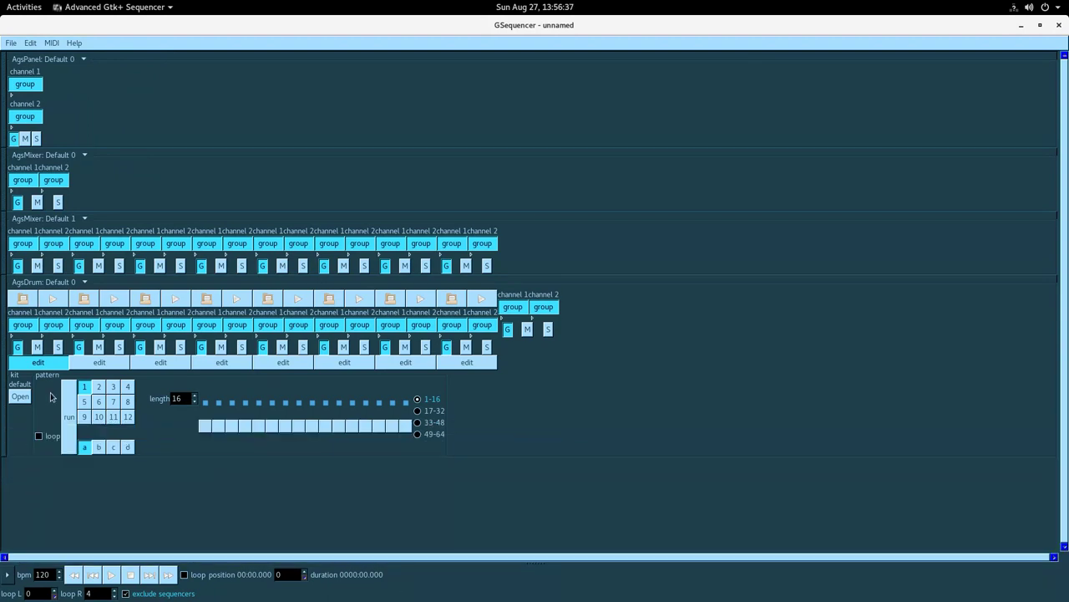
- Link both output channels of AgsDrum: Default 0 to AgsMixer: Default 1, using lines 0 and 1
left_click(83, 284)
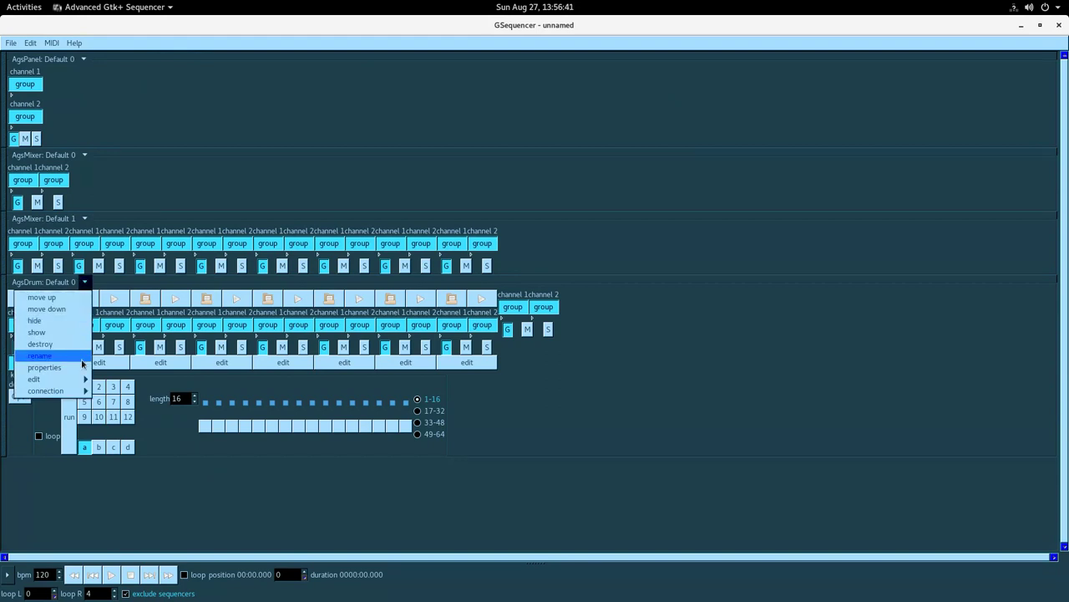
left_click(82, 371)
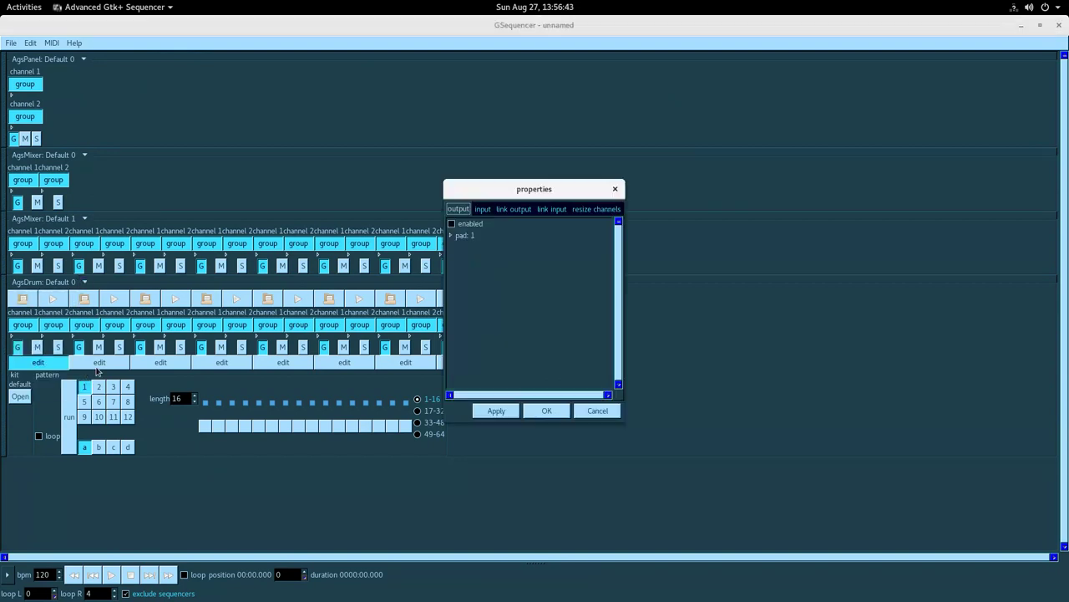
left_click(485, 236)
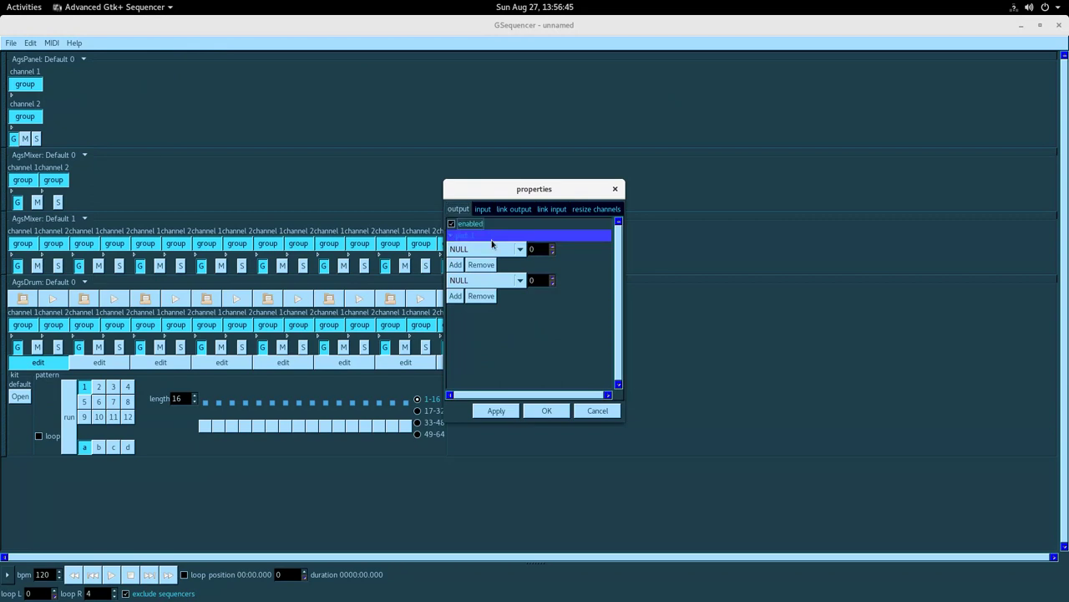
left_click(490, 249)
left_click(496, 289)
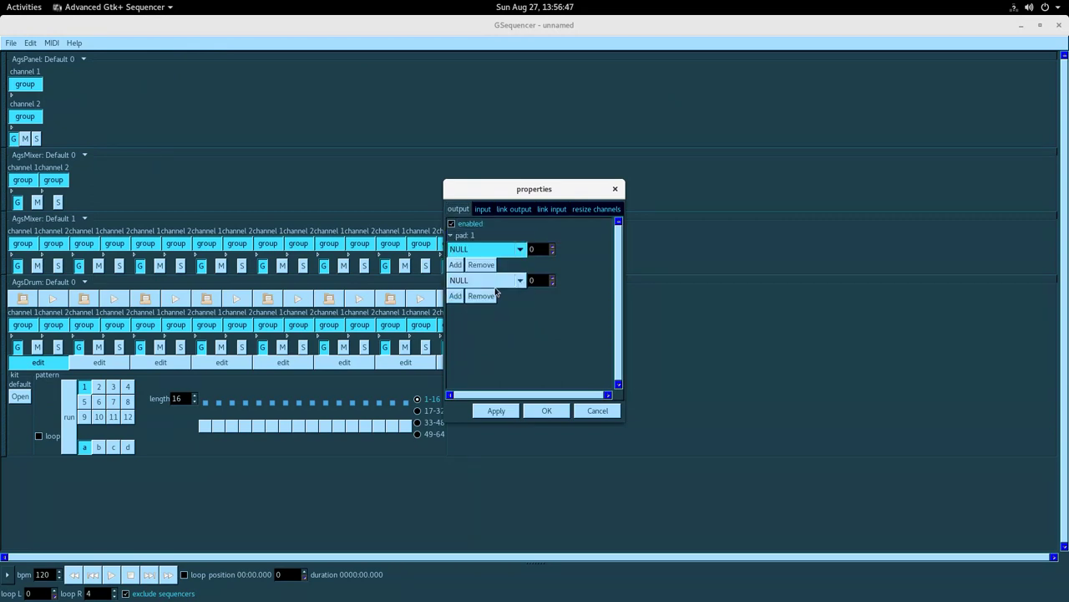
left_click(490, 281)
left_click(502, 319)
left_click(551, 277)
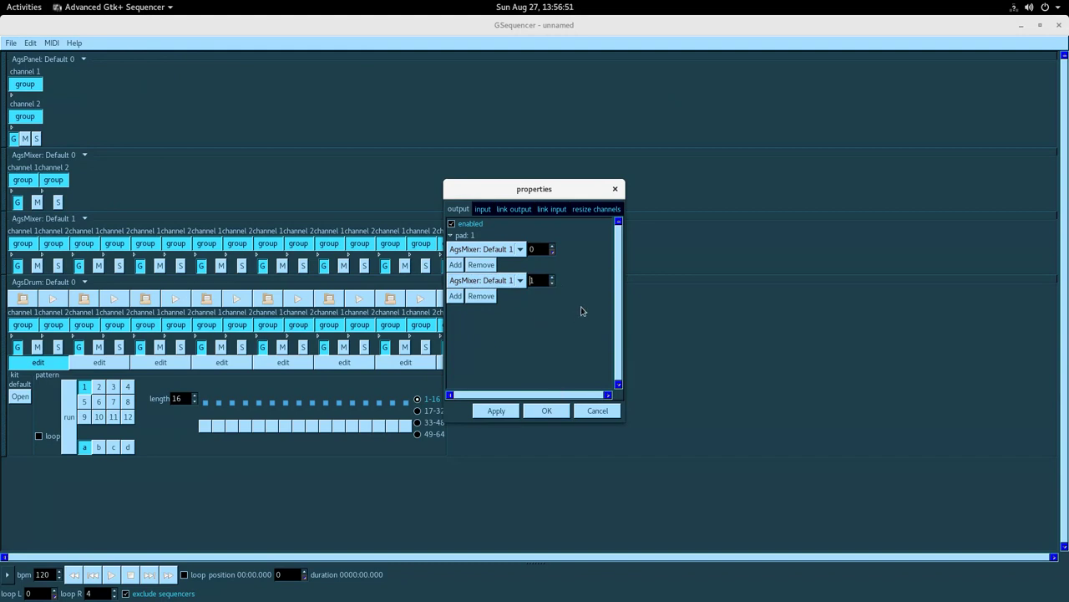
left_click(556, 410)
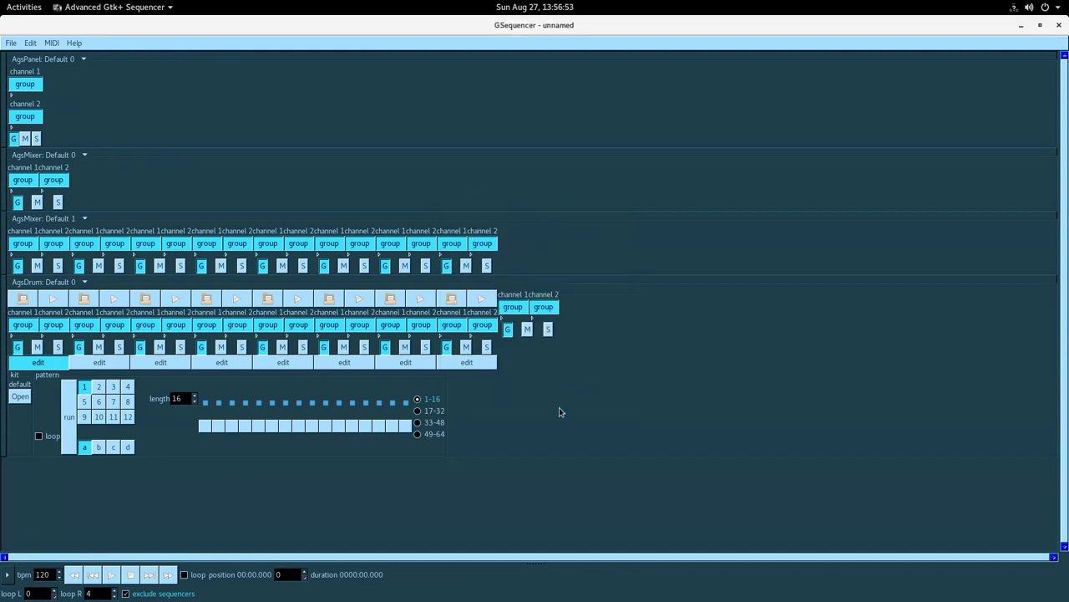
- Examine the input links of pads 1 and 2 in AgsMixer: Default 1's properties, then dismiss them without changes
left_click(84, 218)
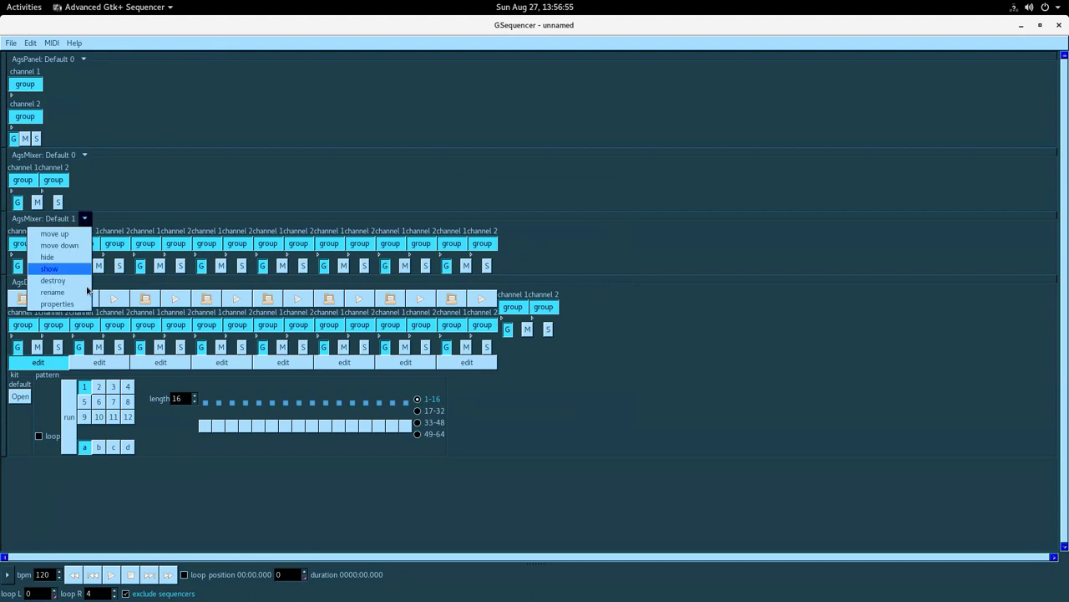
left_click(57, 304)
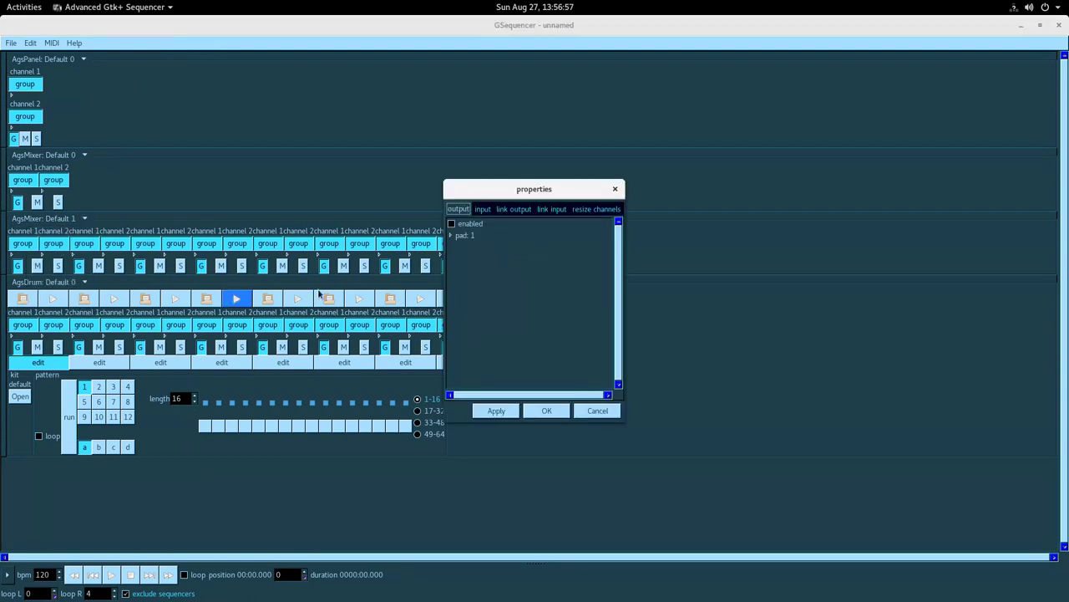
left_click(482, 210)
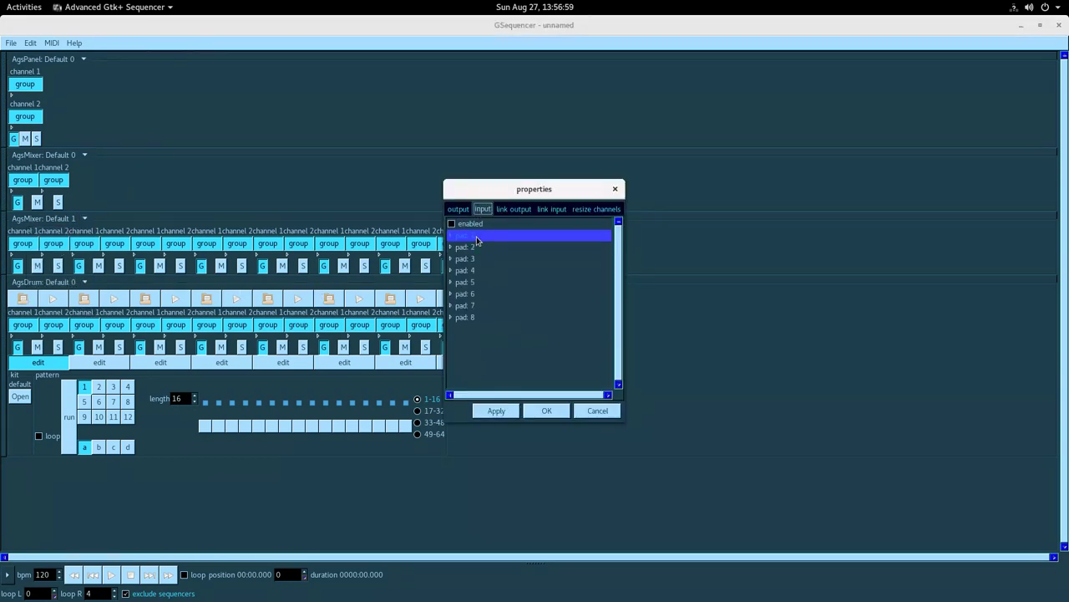
left_click(477, 240)
left_click(480, 310)
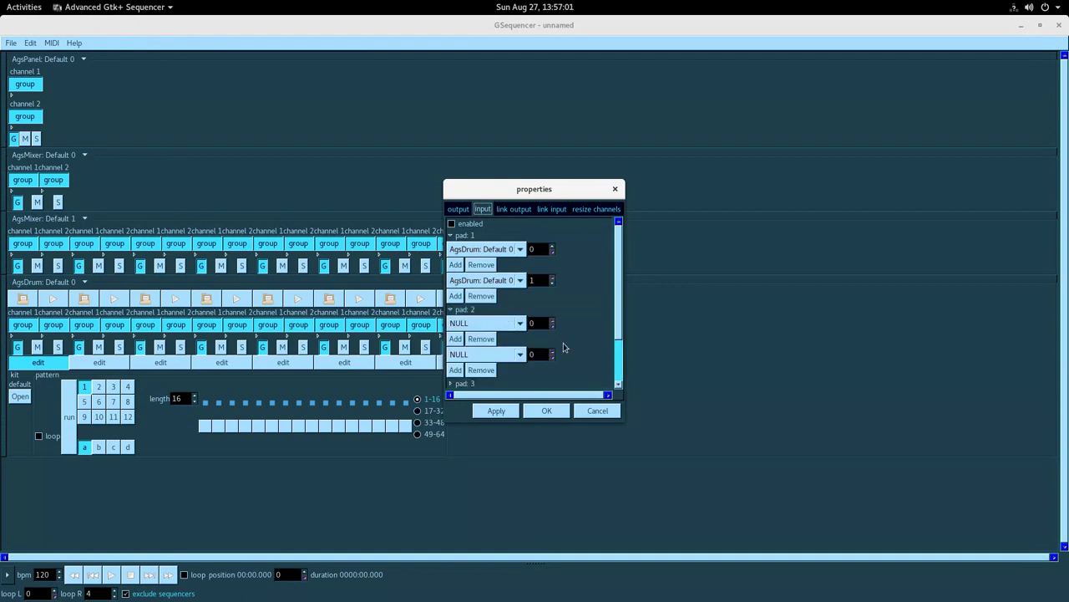
left_click(596, 411)
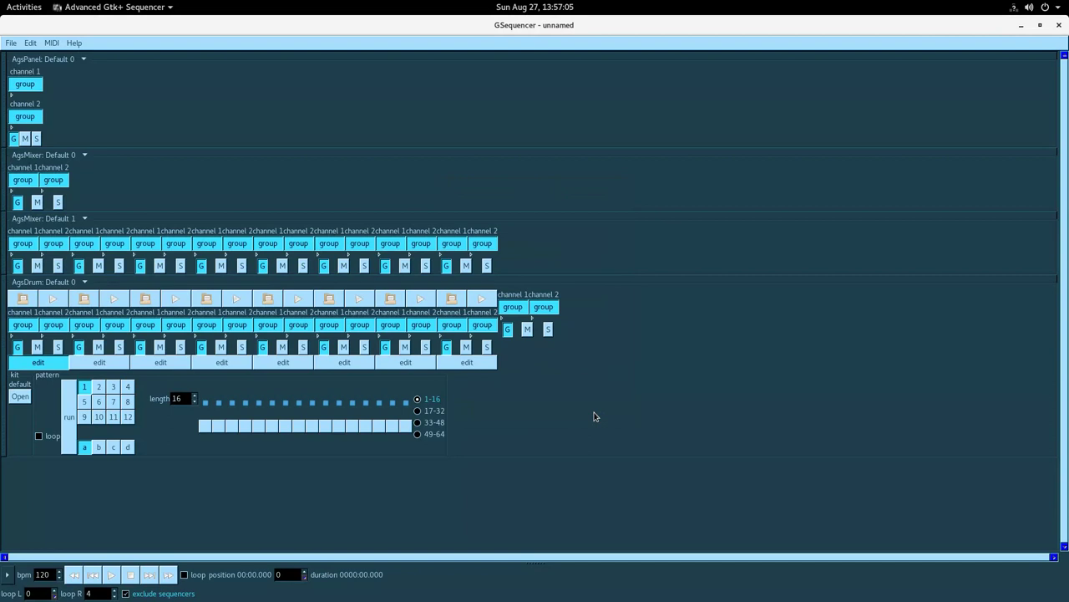
- Enable looping for the drum pattern and load all HardElectro1 drumkit samples except drumkit.xml into new channels
left_click(37, 442)
left_click(19, 397)
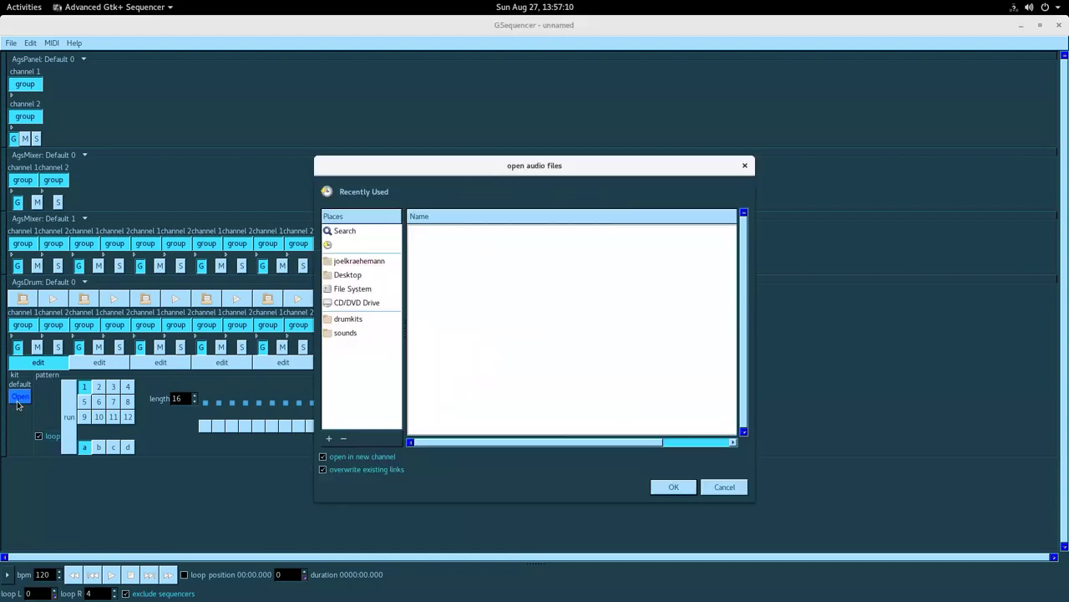
left_click(349, 320)
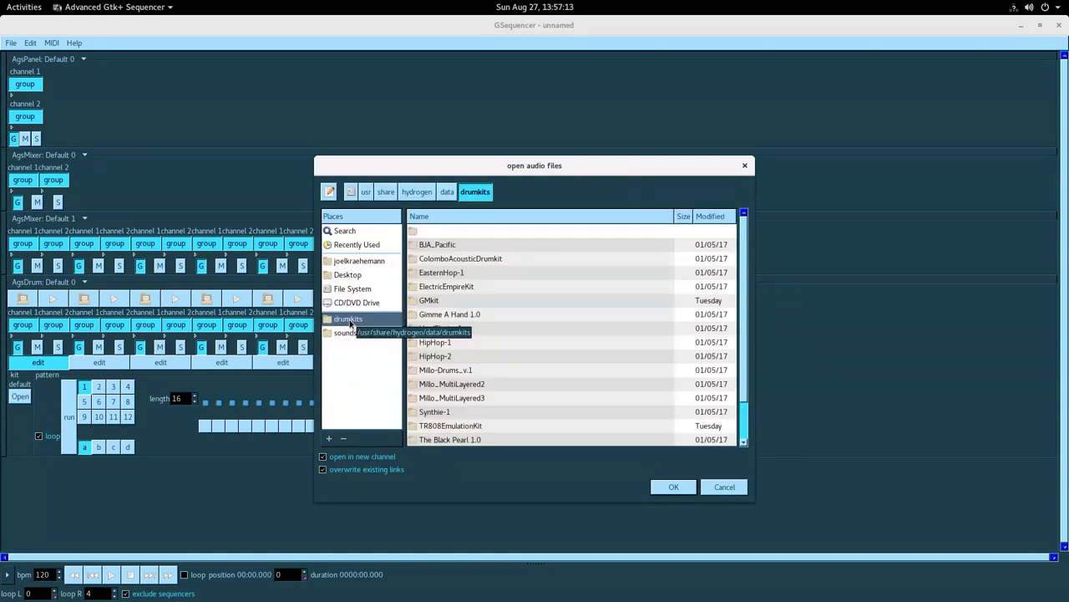
scroll(469, 341, "down", 1)
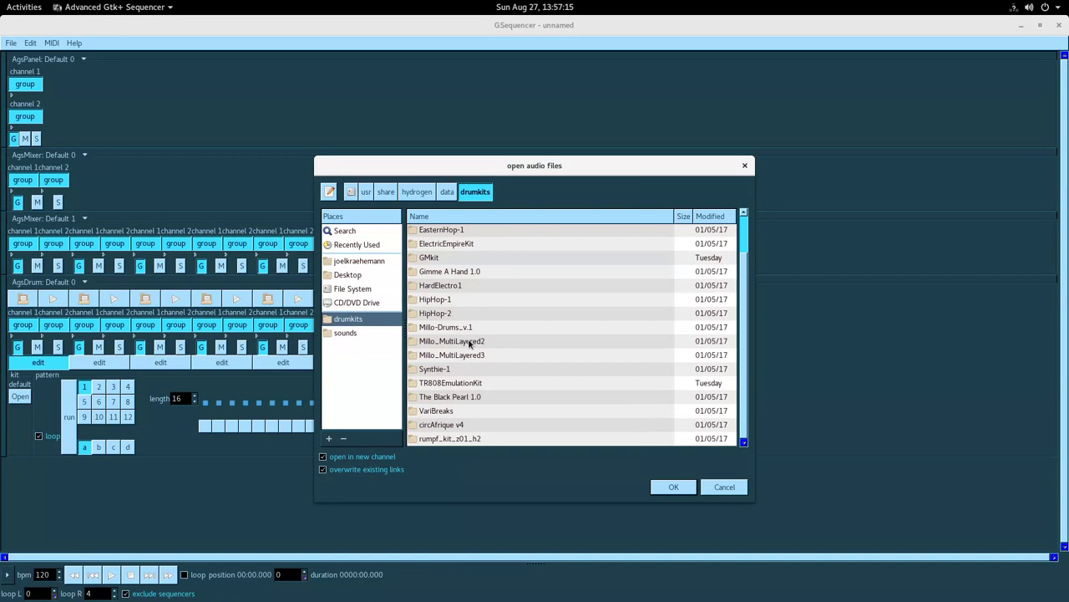
double_click(458, 287)
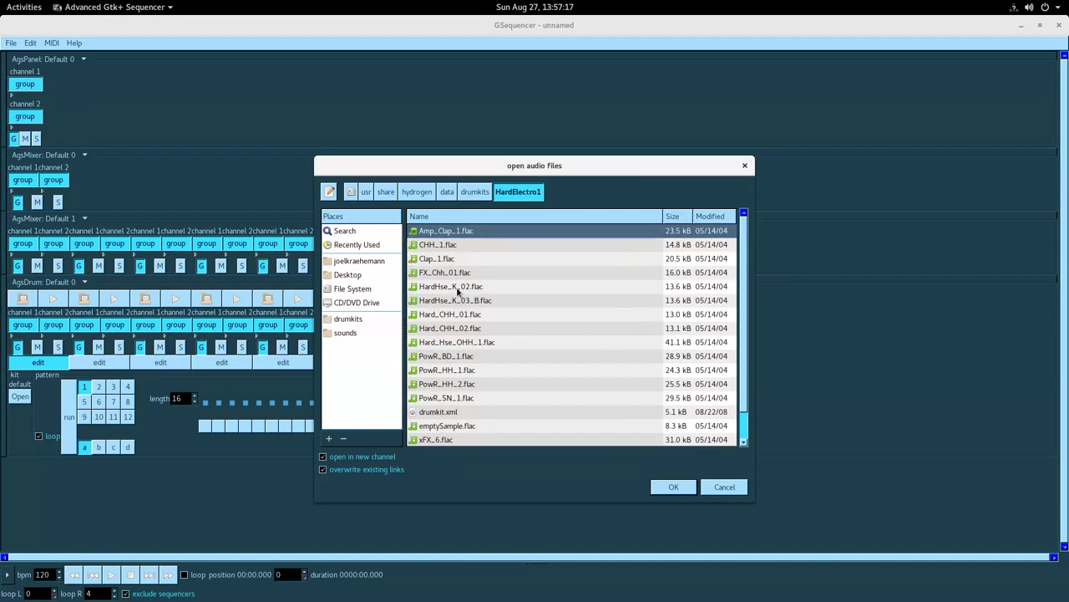
left_click(461, 413)
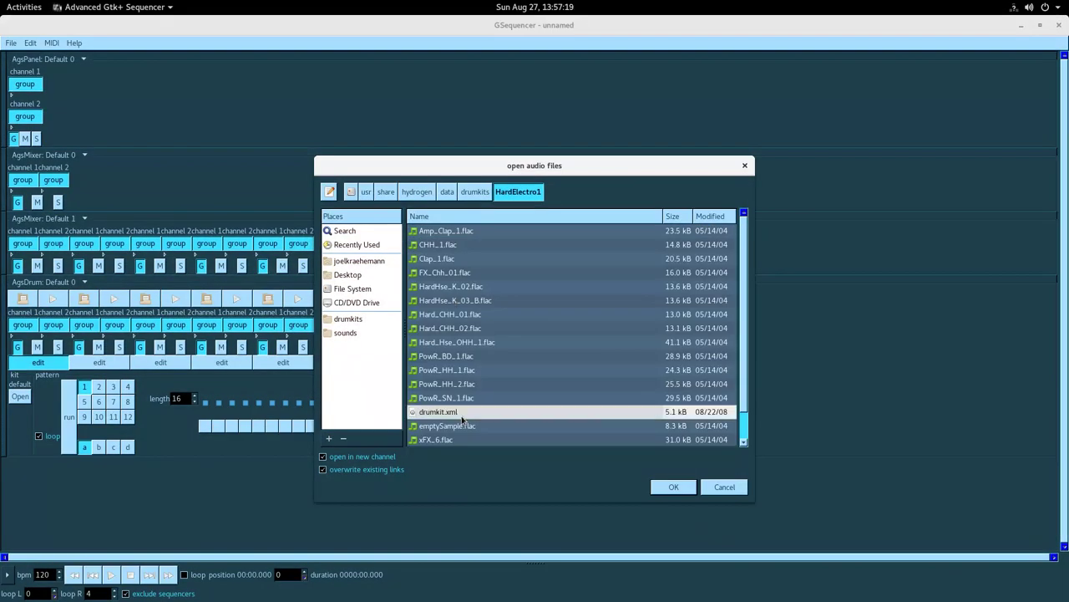
left_click(667, 485)
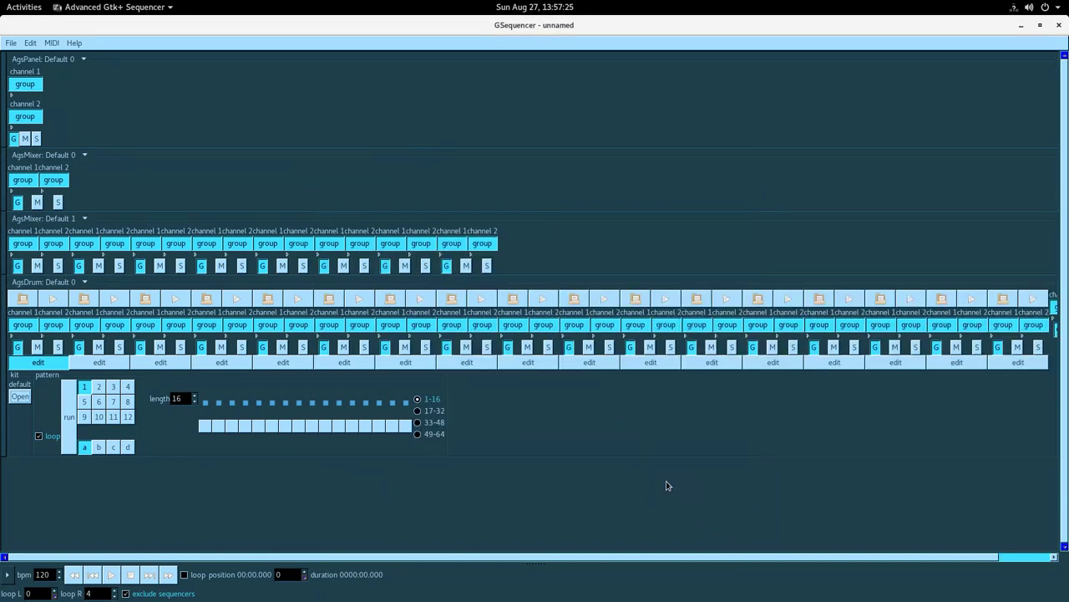
- Bring up the audio export settings and set the output file to drum-out-000.wav in the home folder
left_click(28, 54)
left_click(11, 42)
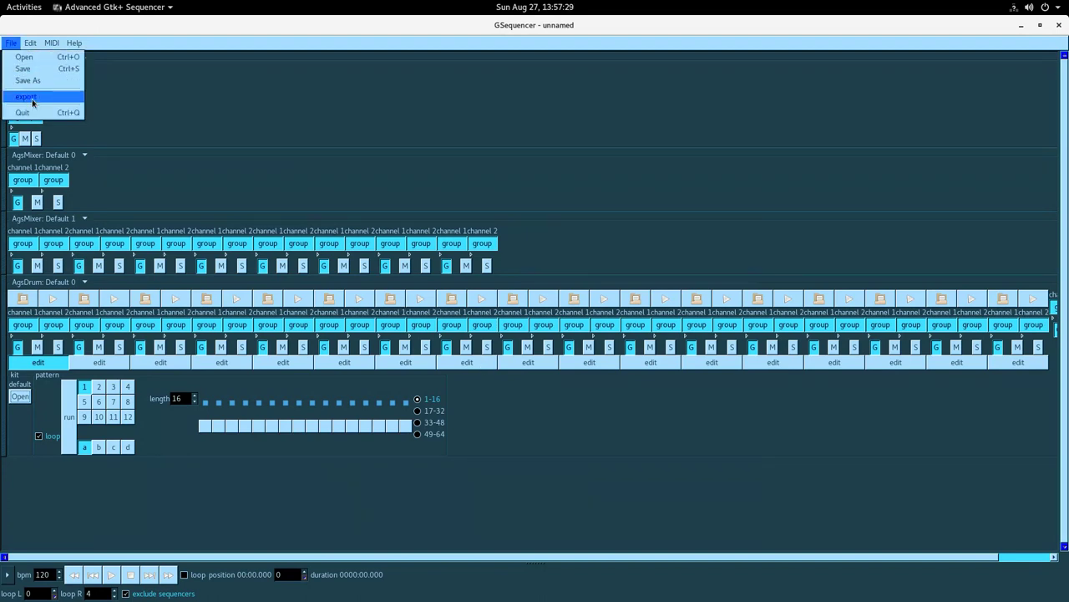
left_click(25, 96)
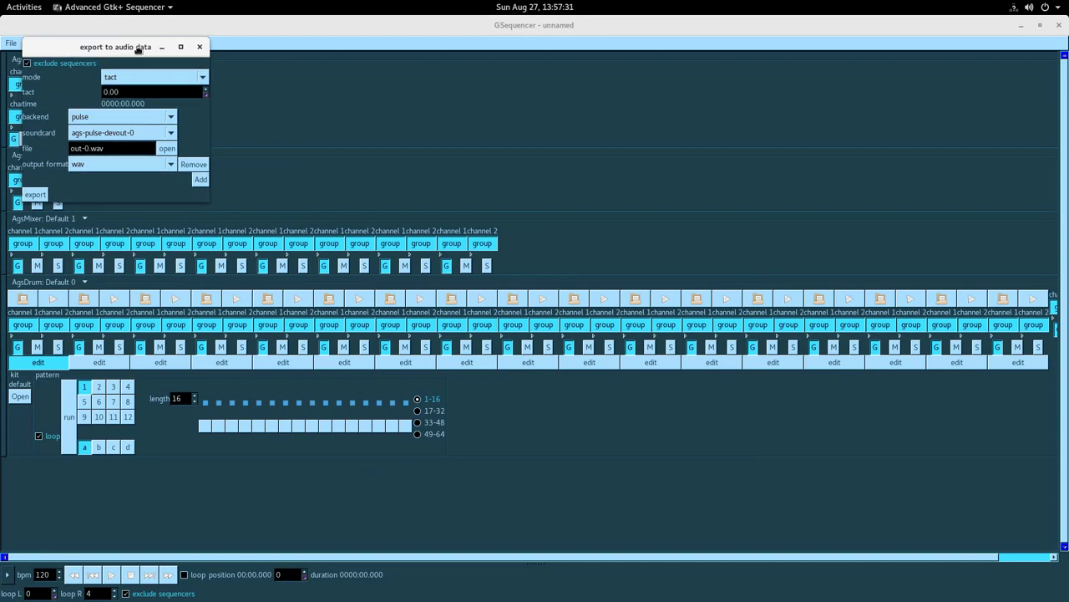
left_click_drag(140, 42, 729, 93)
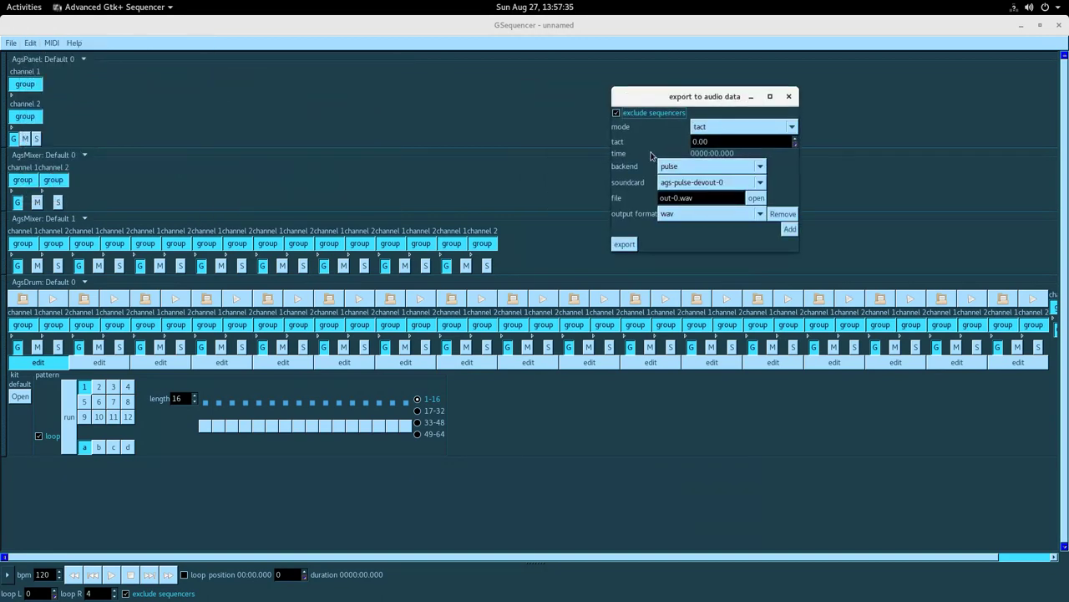
left_click(658, 199)
type("/home/joelkraehem")
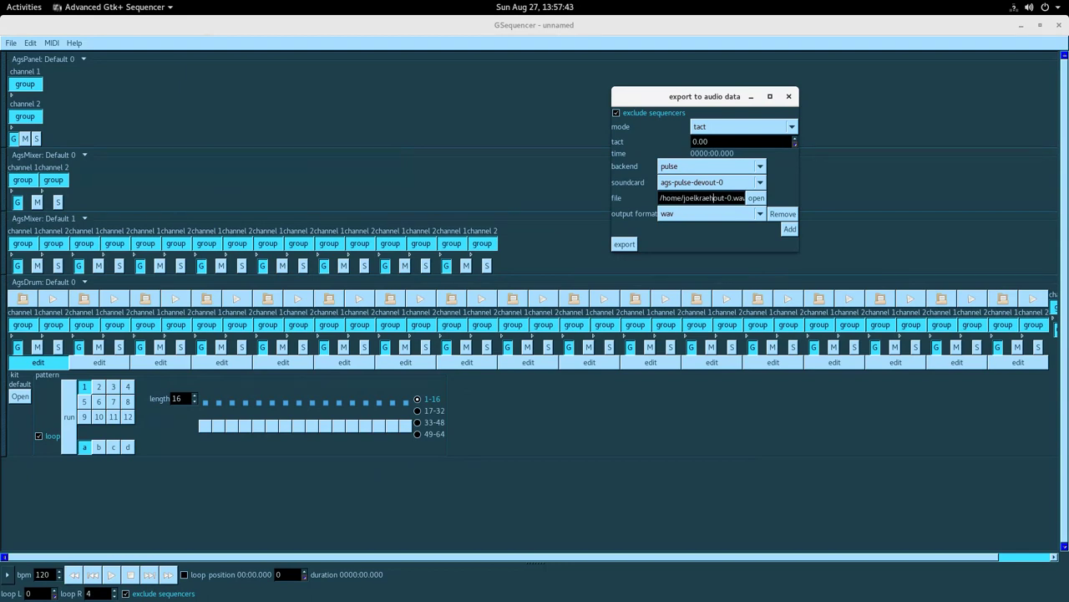
type("ann/drum-")
key("Right")
key("Right")
key("Right")
key("Right")
key("Right")
key("Right")
key("Right")
key("Right")
- Set the export length to tact 512.00 and start the export to the wav file
type("5")
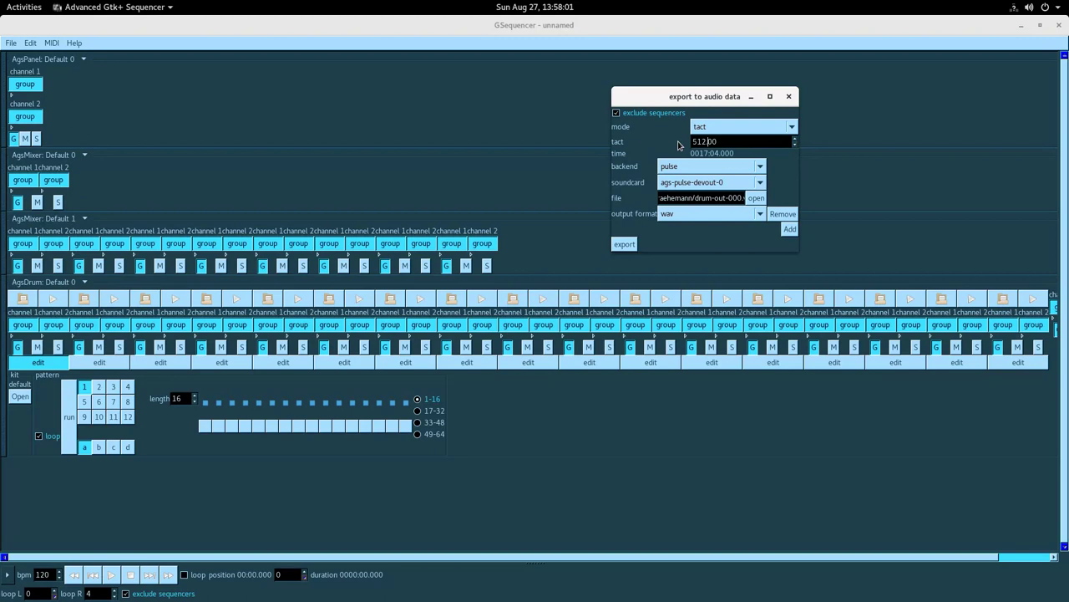
left_click(633, 244)
left_click(574, 222)
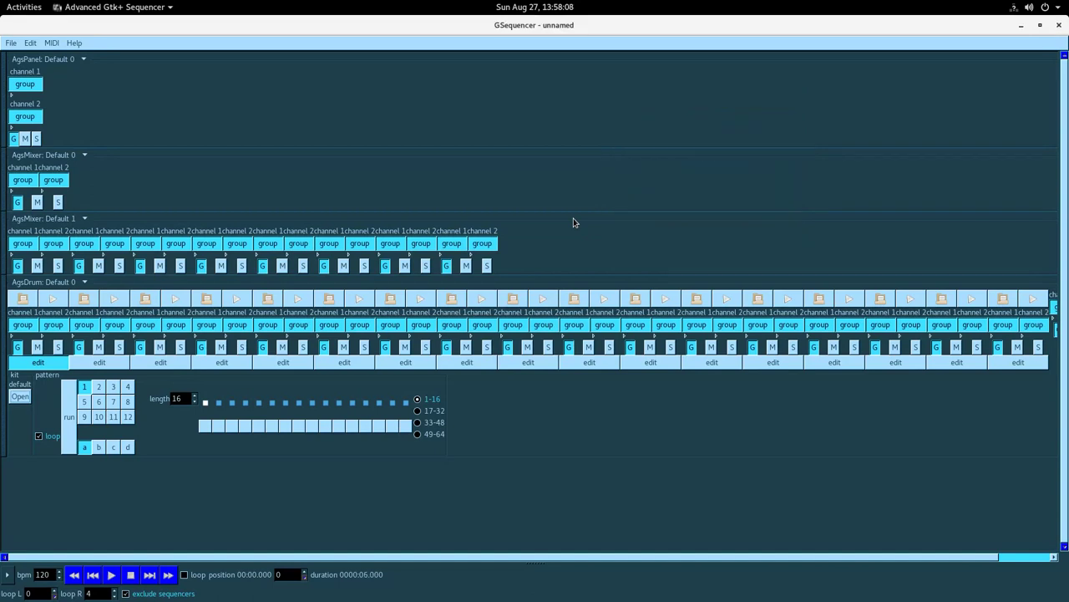
- Reveal the sixth drum pad's volume sliders and run the drum with pattern steps 1, 5, 9, 13 and 15 active on that pad
left_click(348, 335)
left_click(317, 335)
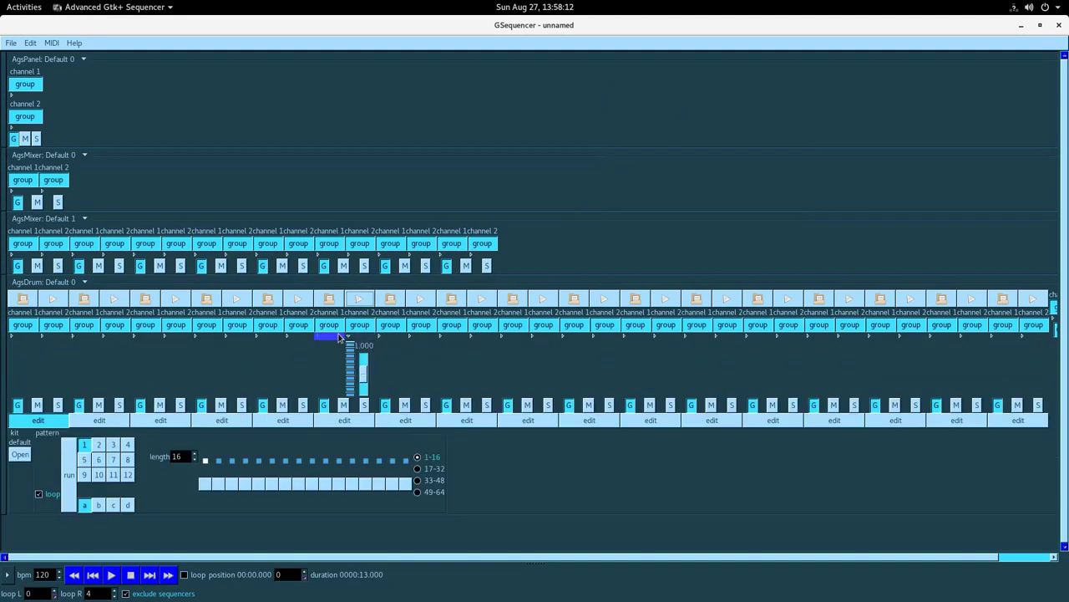
left_click(345, 420)
left_click(205, 483)
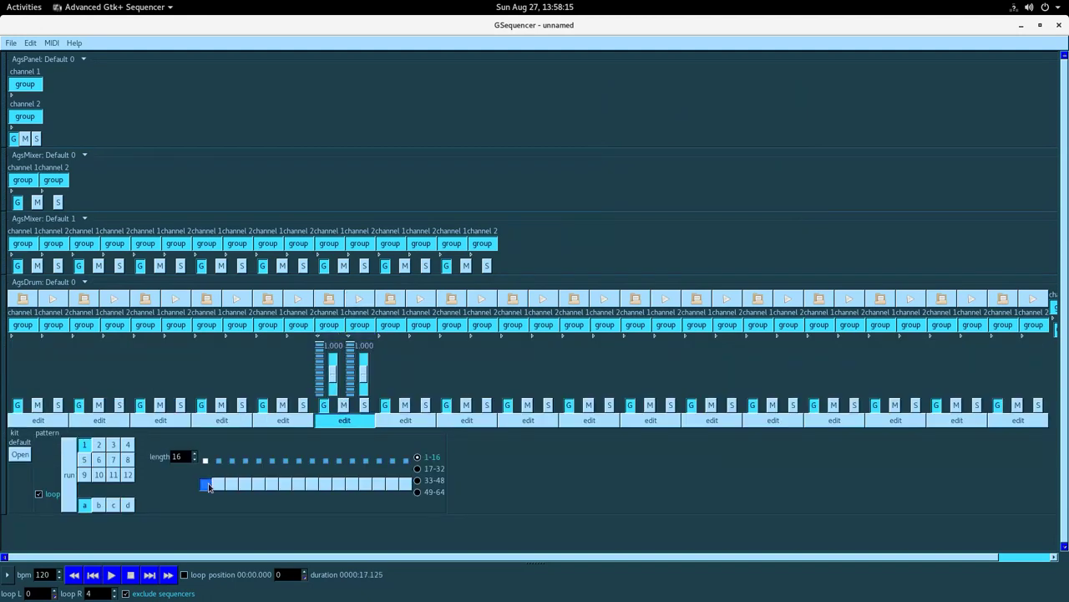
left_click(259, 484)
left_click(316, 485)
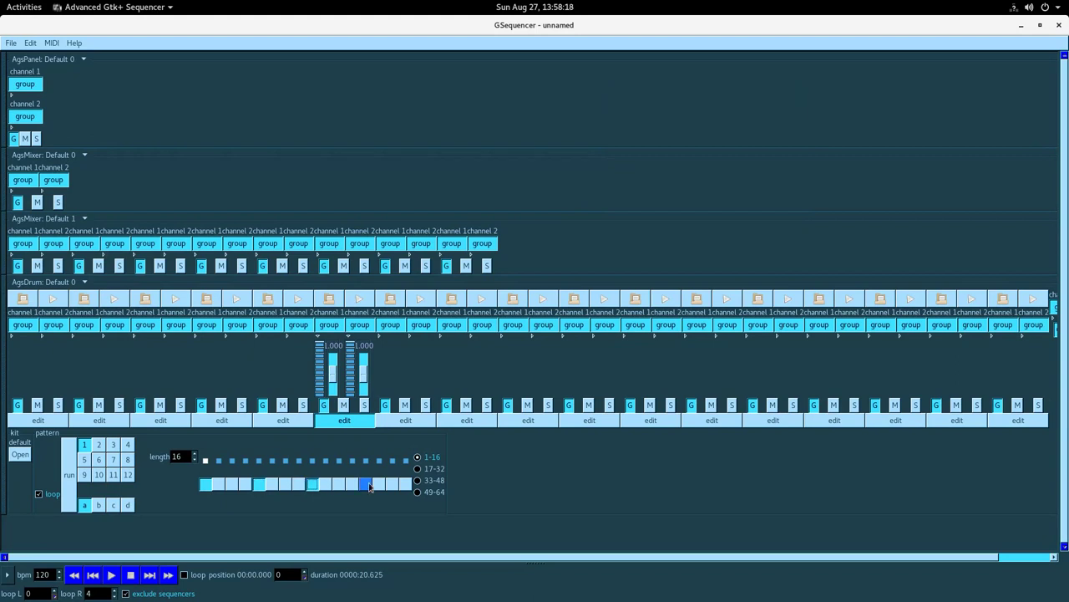
left_click(368, 485)
left_click(71, 501)
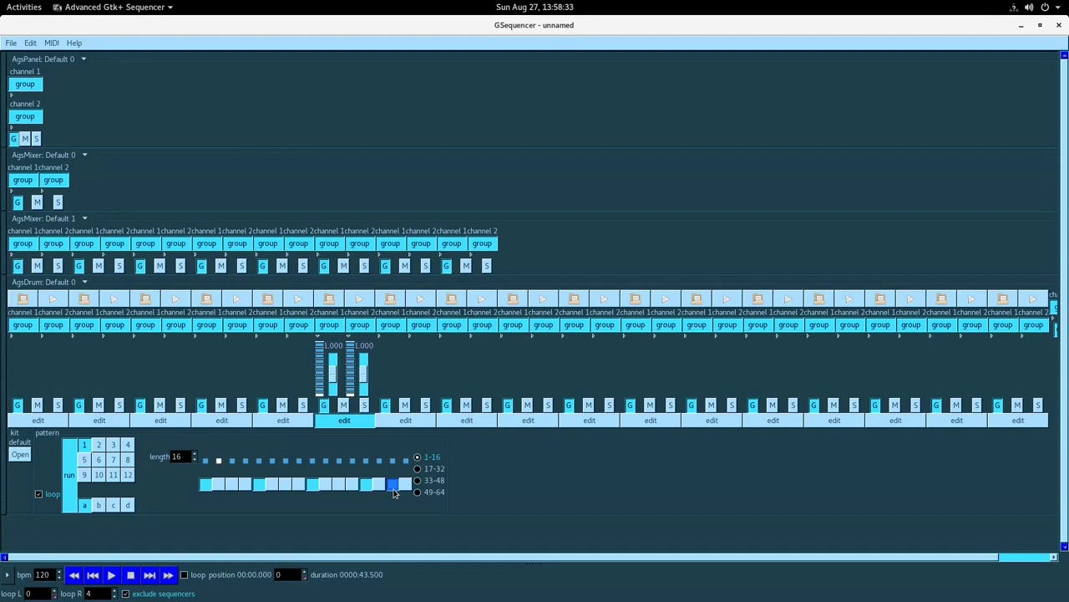
- Reveal the sixteenth drum pad's volume sliders and activate steps 3, 7, 9, 11 and 15 in its pattern
left_click(949, 334)
left_click(973, 335)
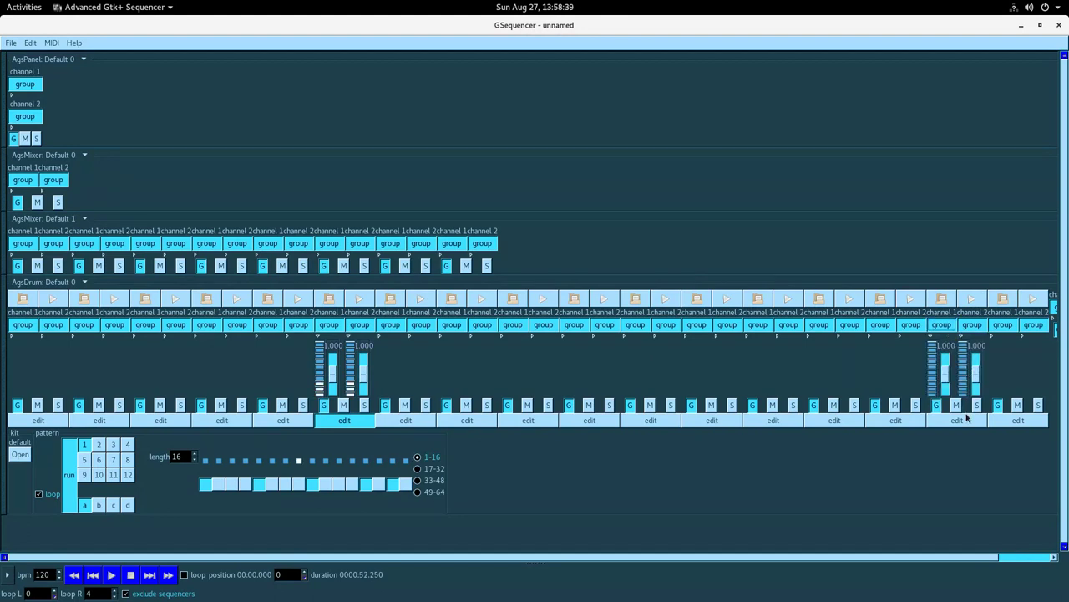
left_click(961, 419)
left_click(232, 484)
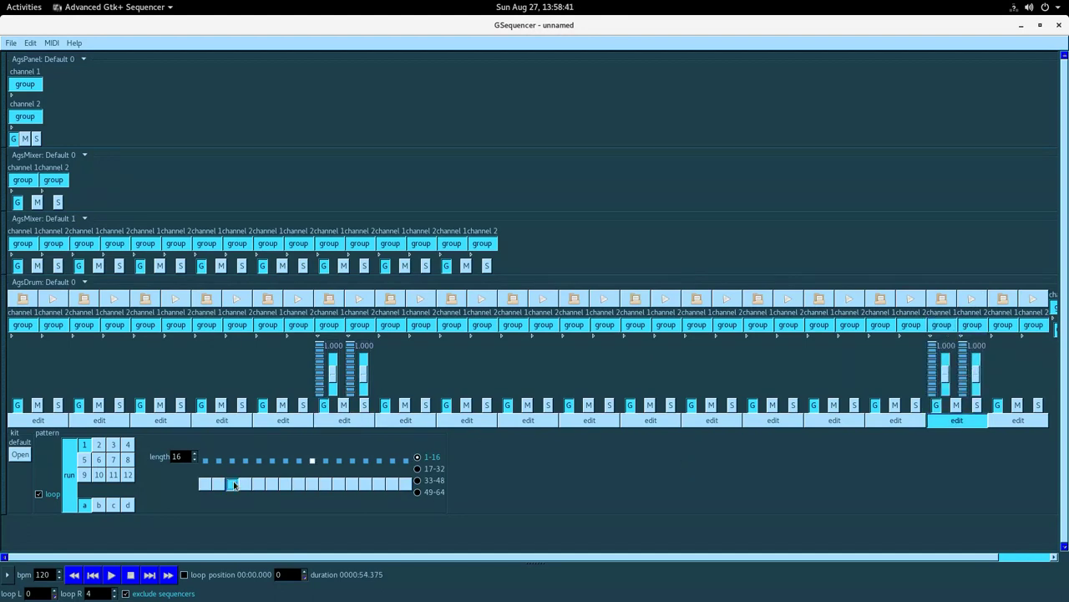
left_click(286, 483)
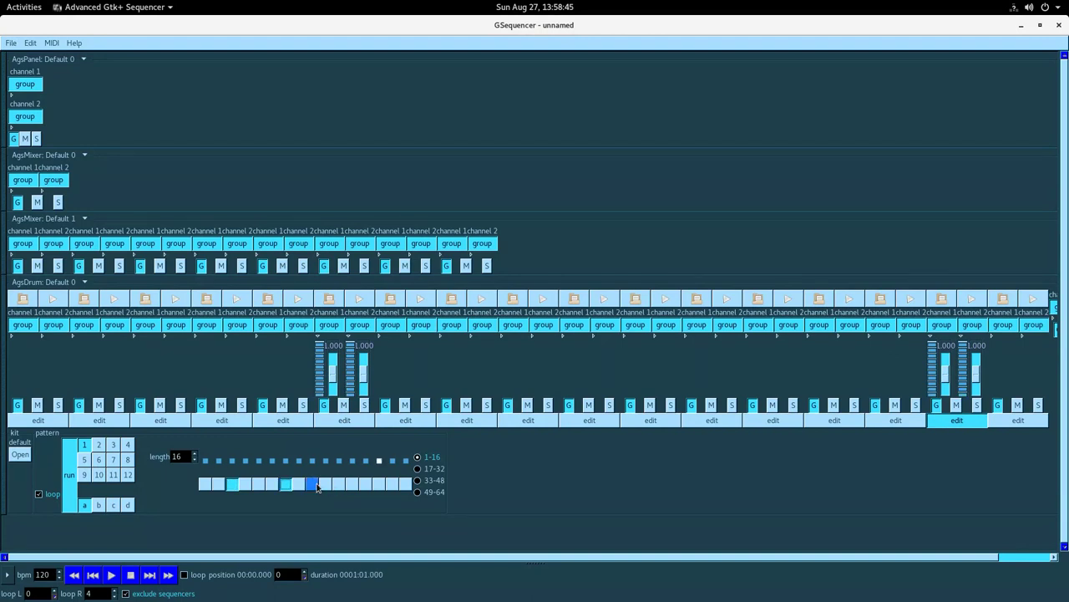
left_click(318, 488)
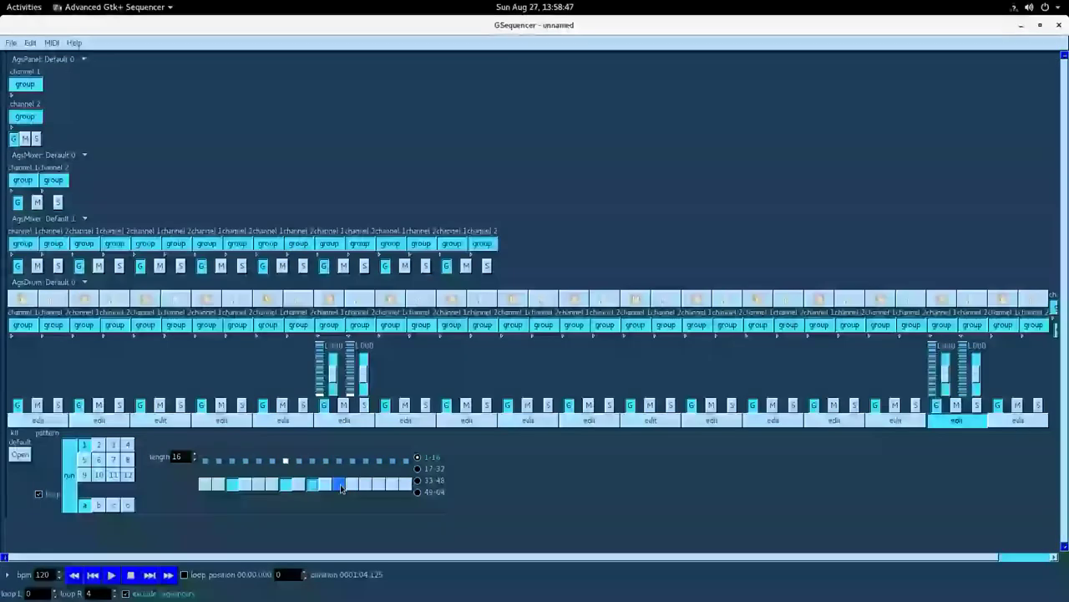
left_click(341, 488)
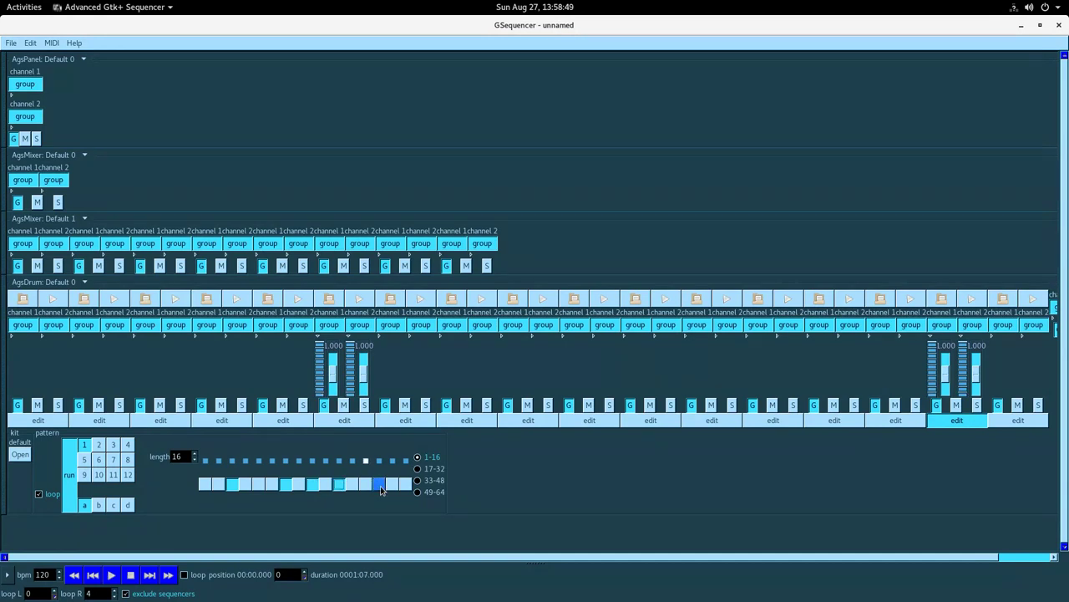
left_click(388, 488)
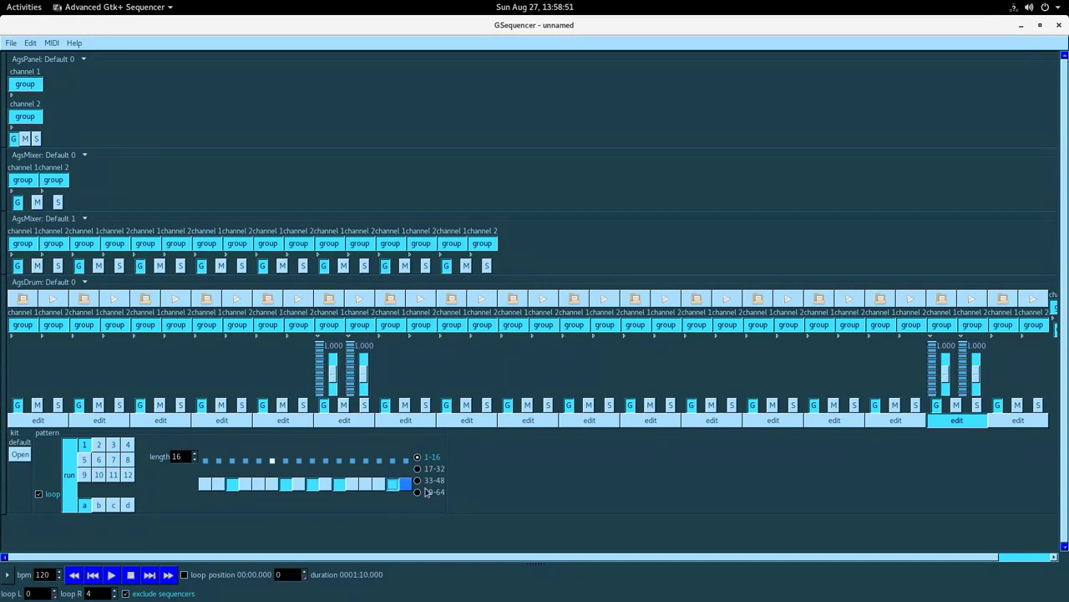
- Set both channel volumes to 1.400 on the sixth drum pad and to 1.500 on the sixteenth
left_click(950, 391)
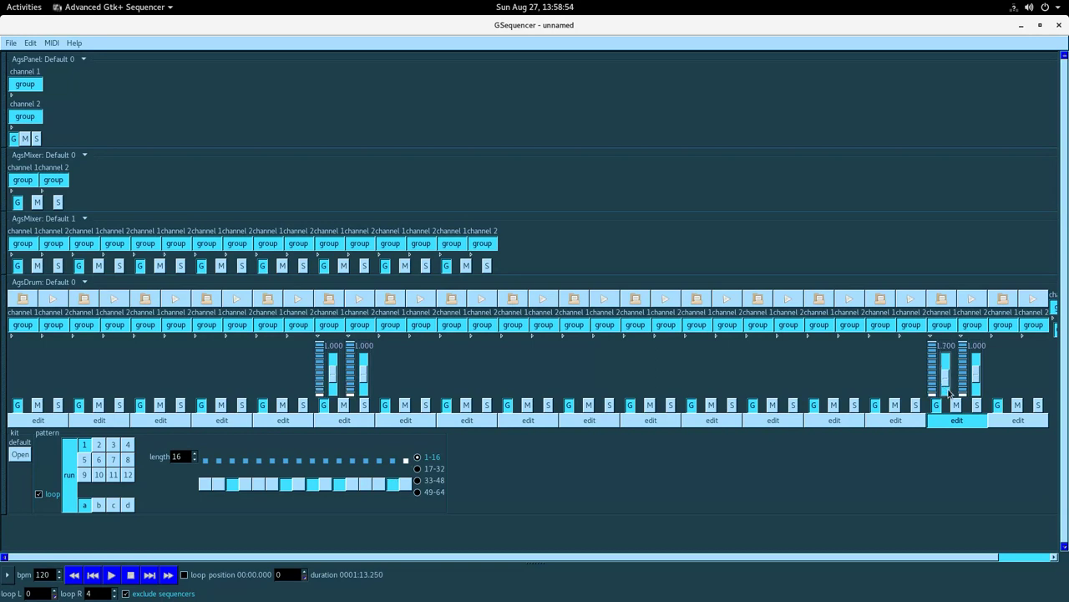
left_click(976, 391)
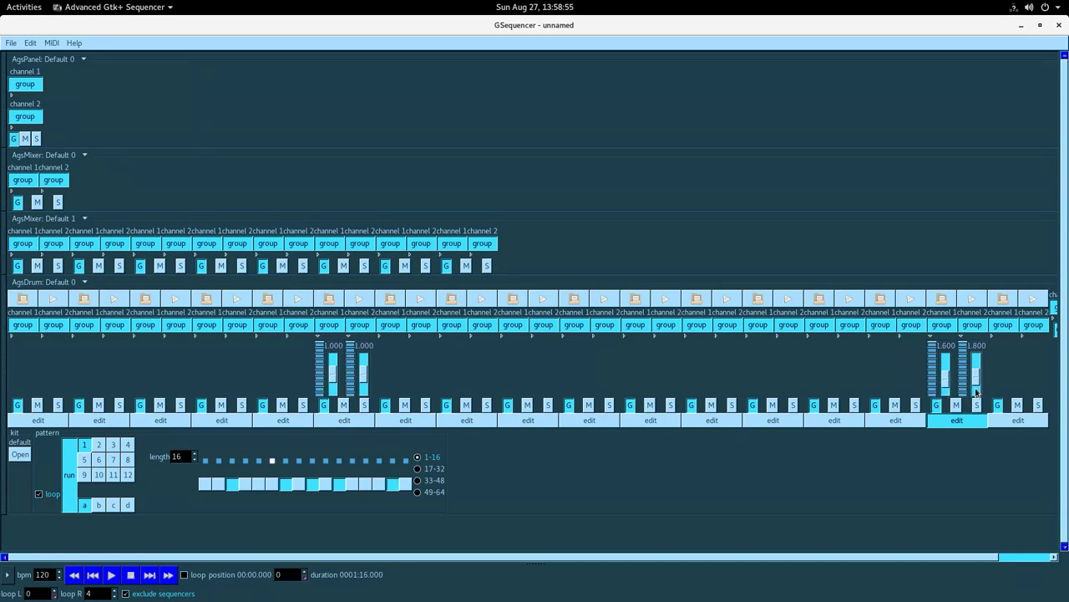
left_click(330, 391)
scroll(330, 391, "down", 1)
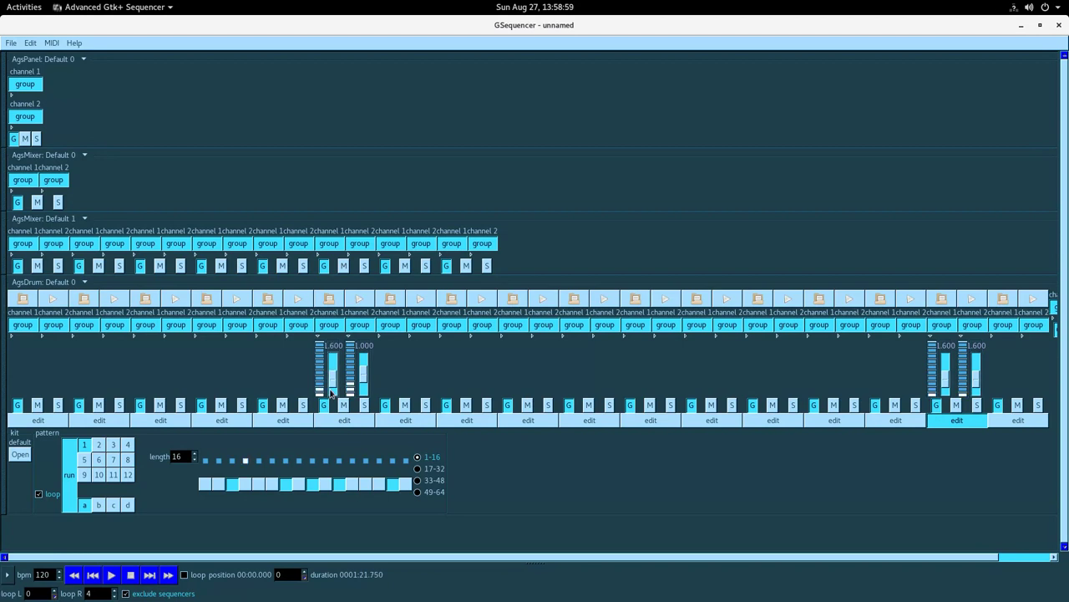
left_click(365, 392)
scroll(365, 393, "down", 3)
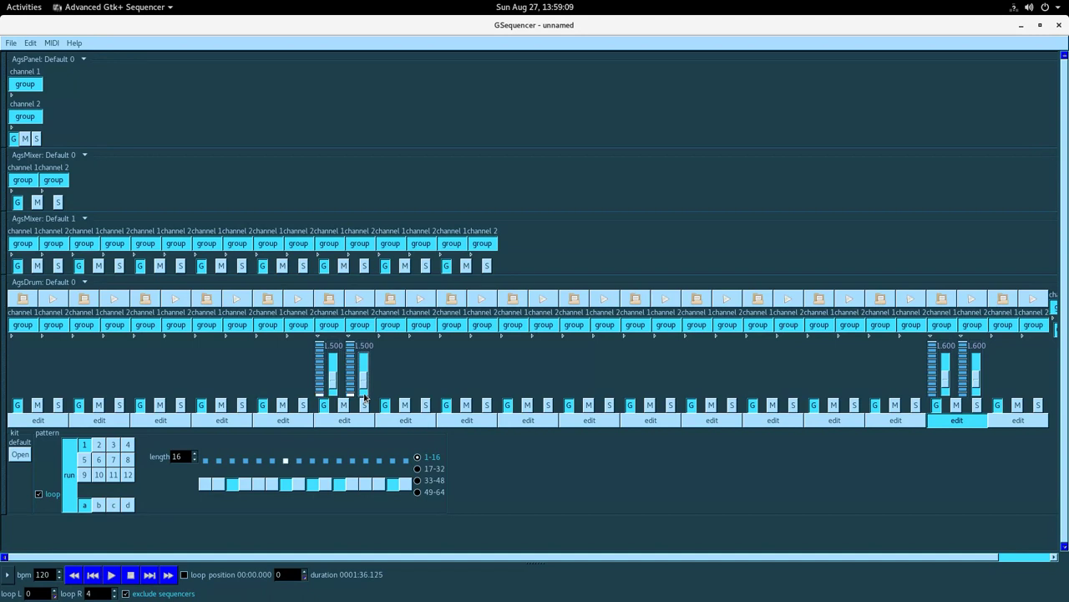
scroll(333, 399, "down", 1)
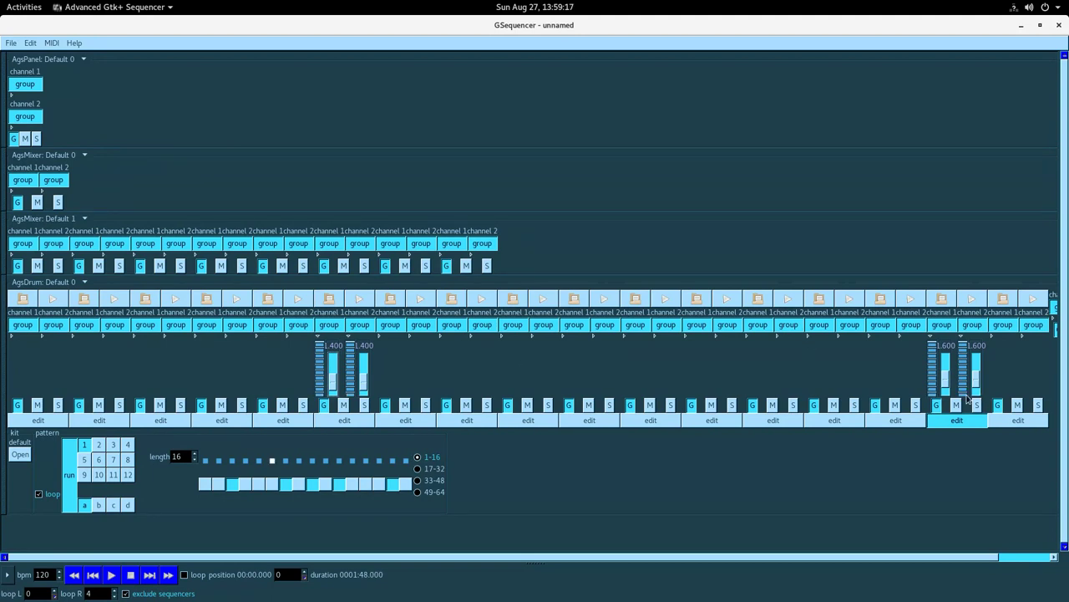
scroll(980, 397, "down", 1)
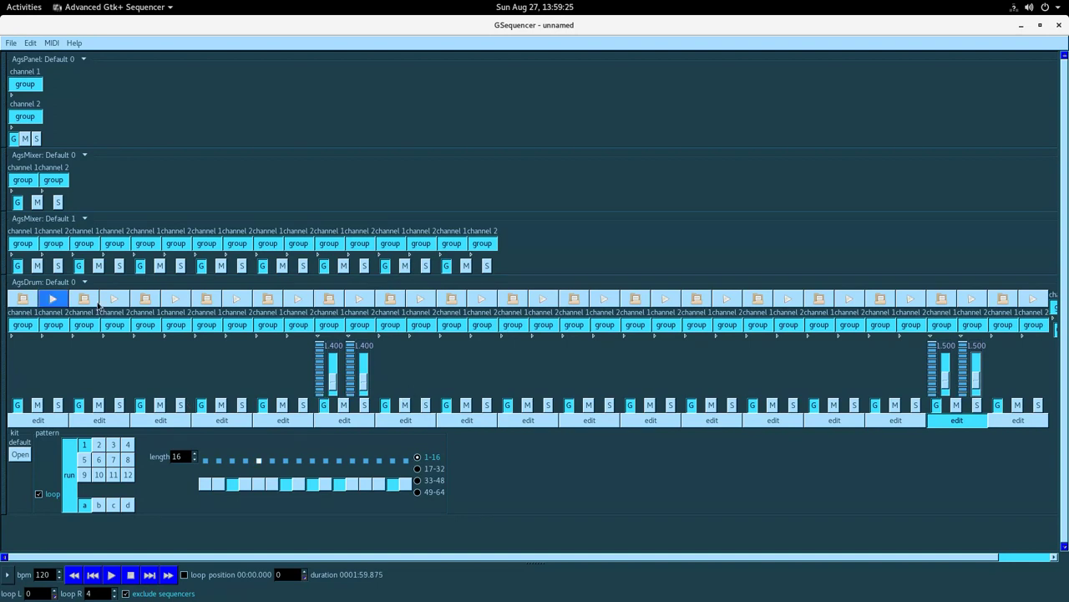
- Open the audio file chooser for the third drum pad and dismiss it without loading a file
left_click(20, 453)
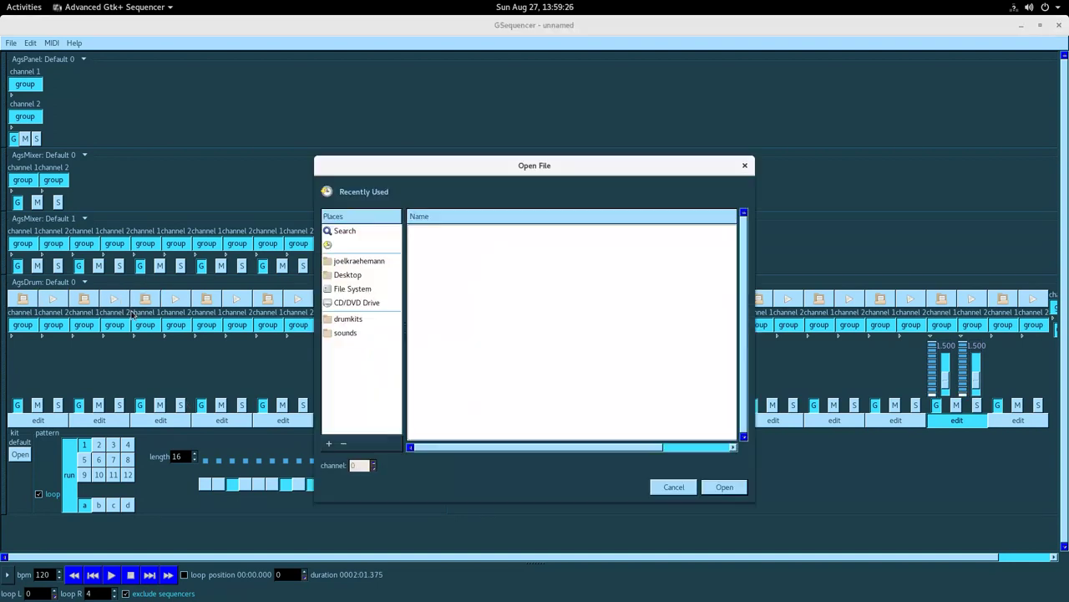
left_click(661, 491)
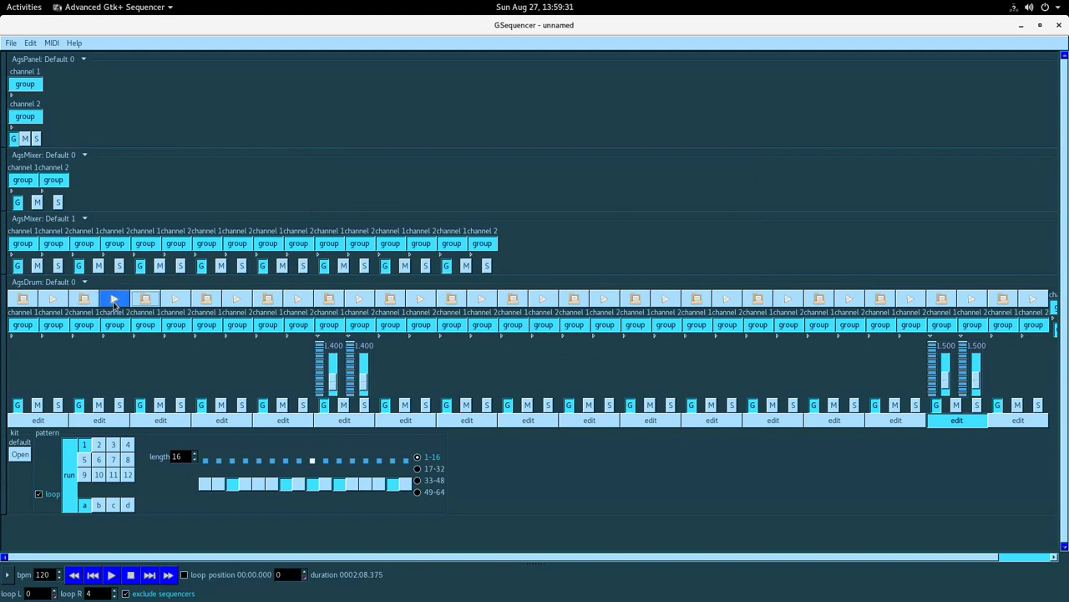
- Reveal the second drum pad's volume sliders and audition the samples on pads 3, 7, 8, 9, 15 and 17
left_click(80, 336)
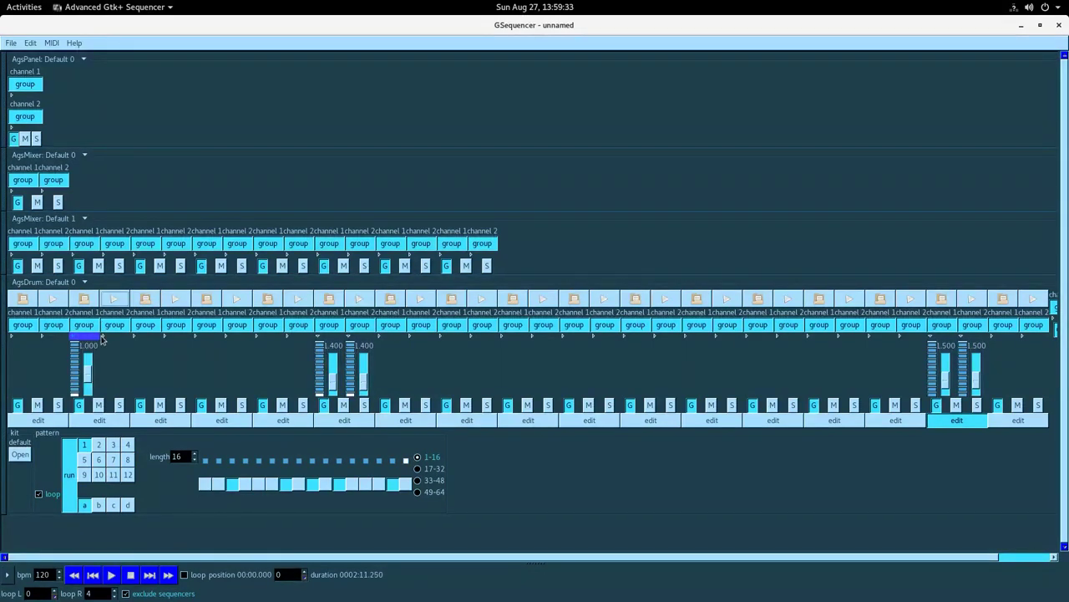
left_click(103, 337)
left_click(175, 299)
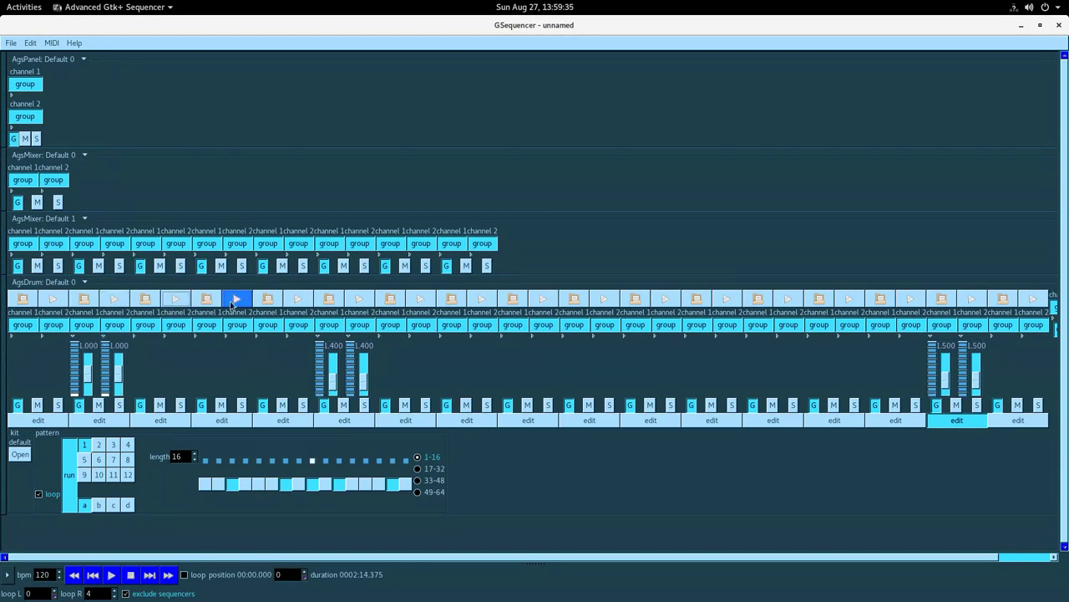
left_click(421, 299)
left_click(482, 299)
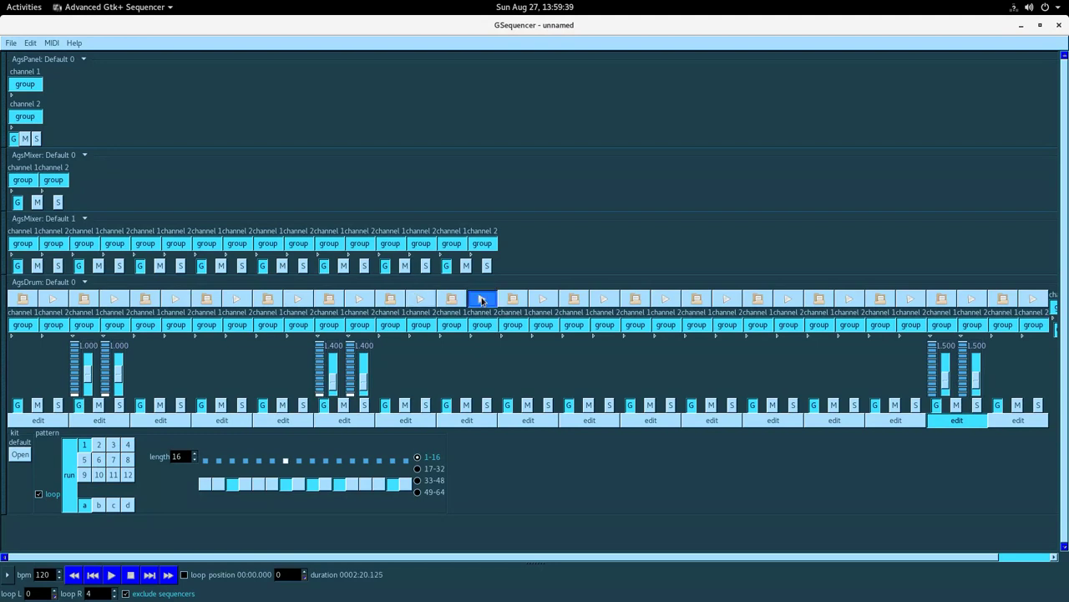
left_click(544, 299)
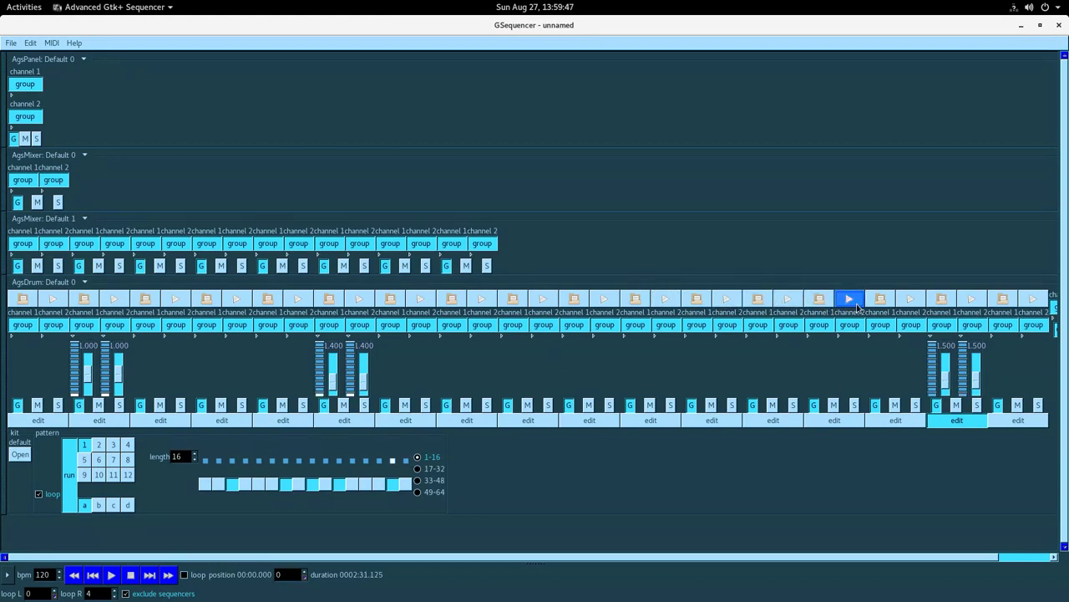
left_click(911, 300)
left_click(1034, 301)
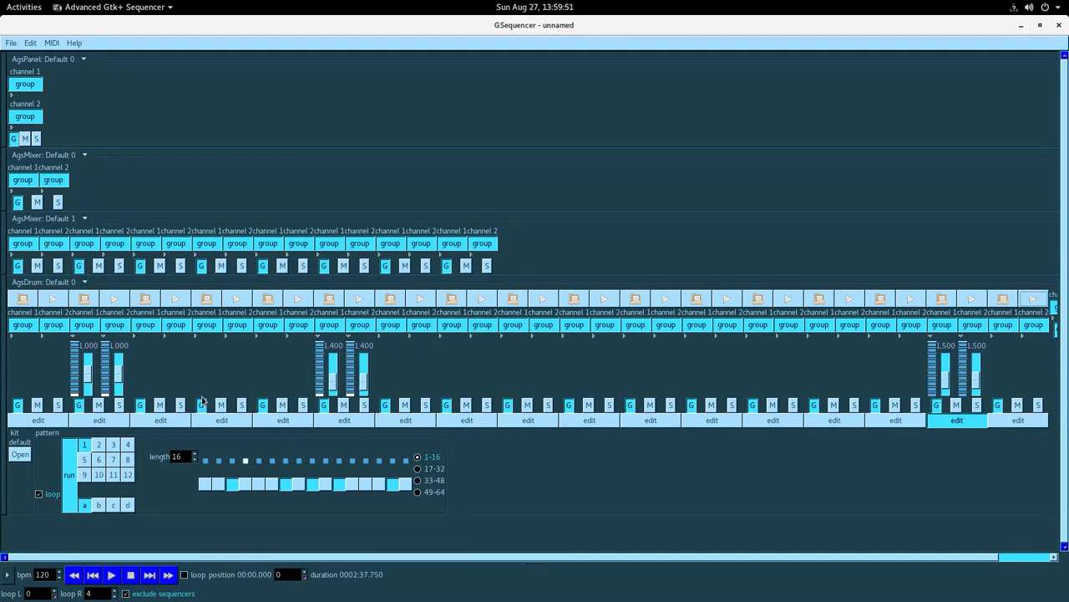
- Activate steps 2, 6, 8, 14, 15 and 16 in the second drum pad's pattern
left_click(109, 420)
left_click(219, 484)
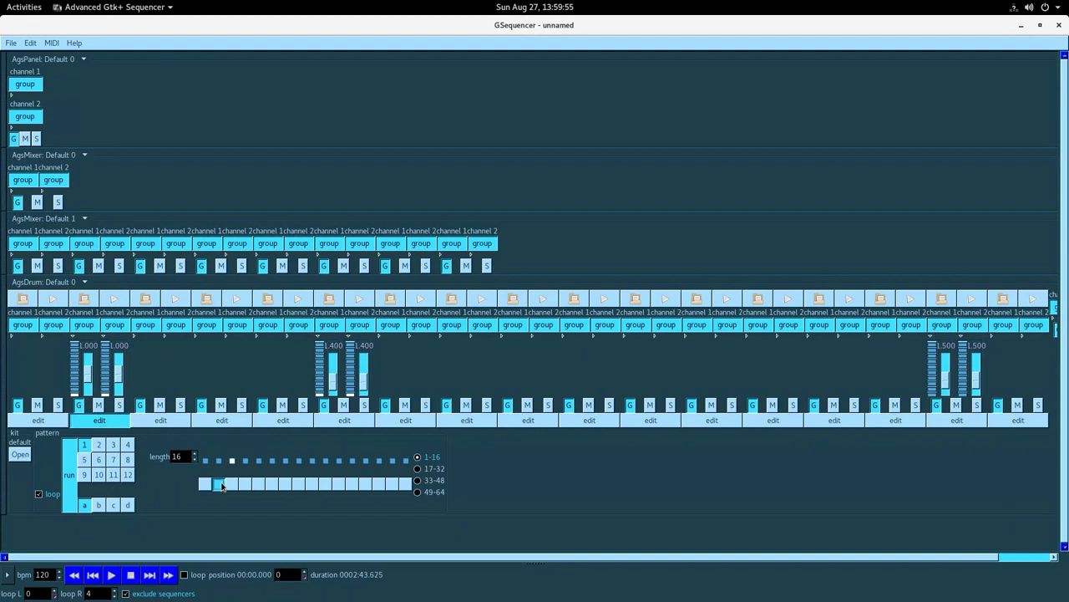
left_click(269, 484)
left_click(296, 485)
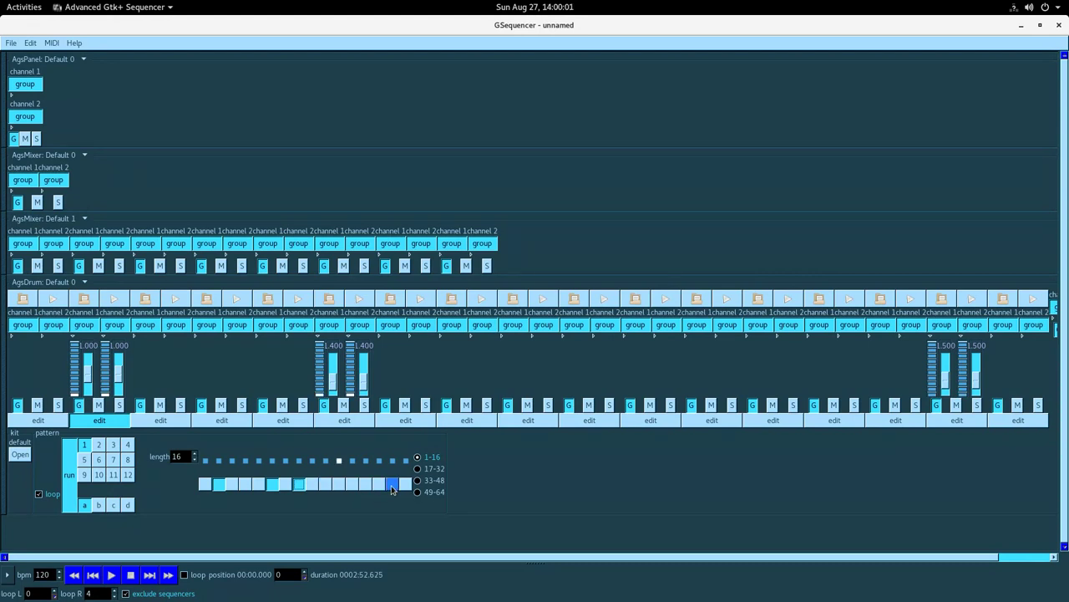
left_click(380, 489)
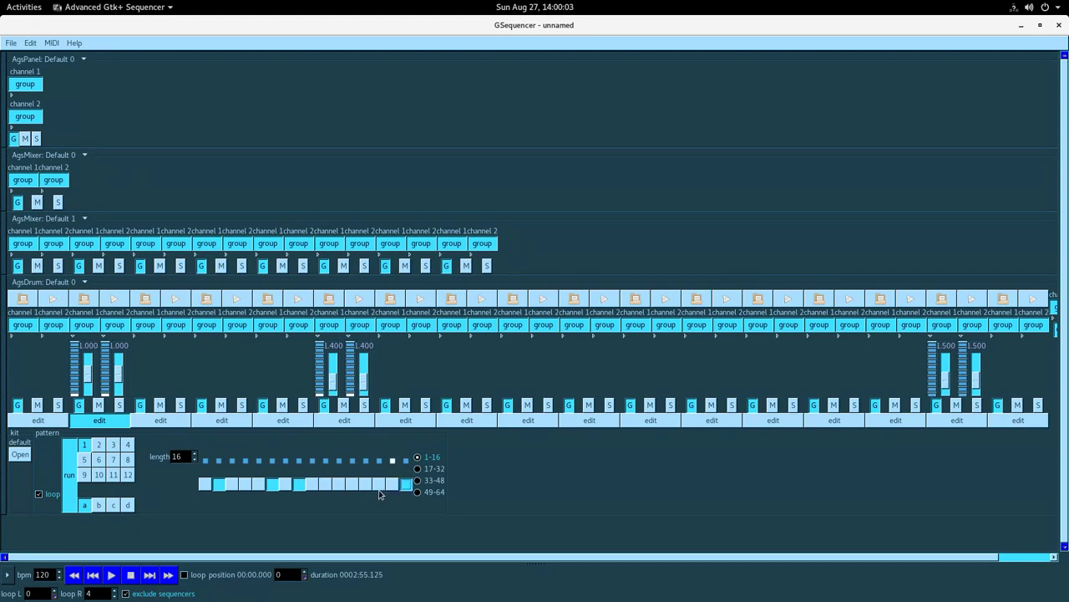
left_click(366, 486)
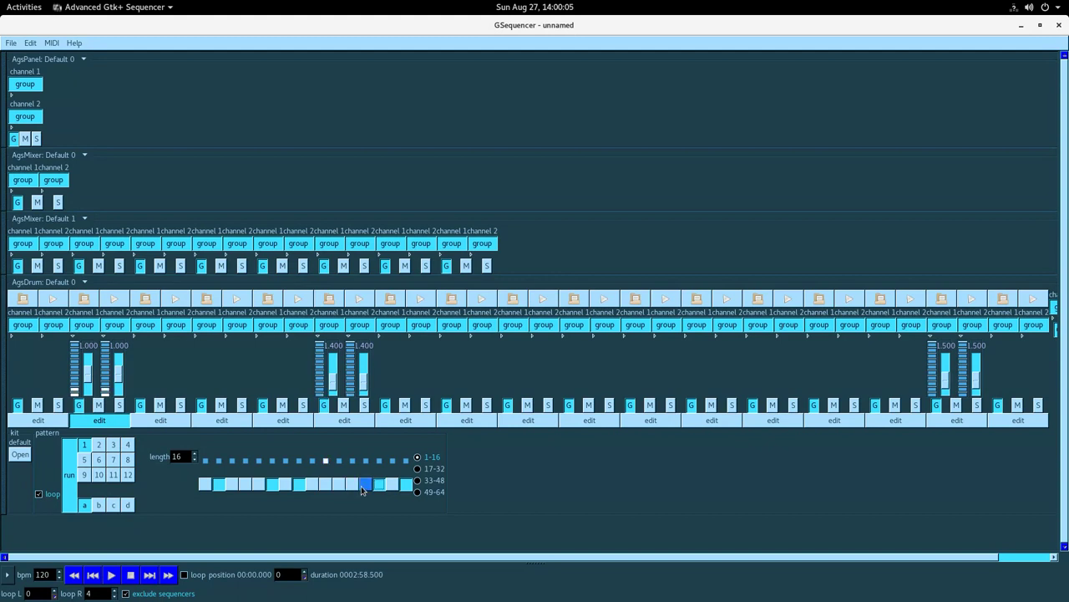
left_click(392, 485)
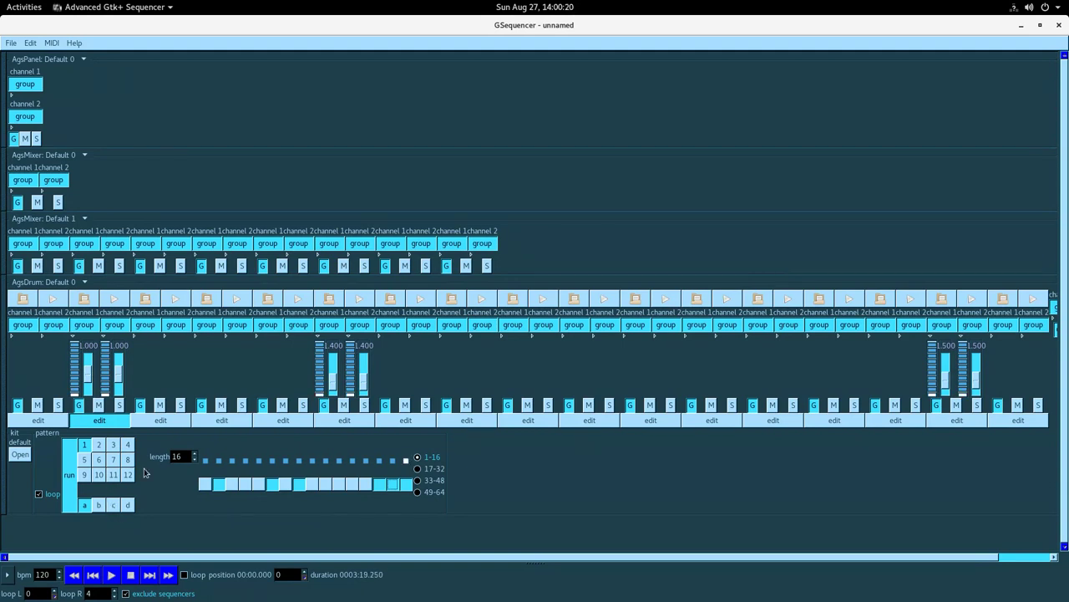
- Reveal the first drum pad's volume sliders and activate step 10 in its pattern
left_click(161, 420)
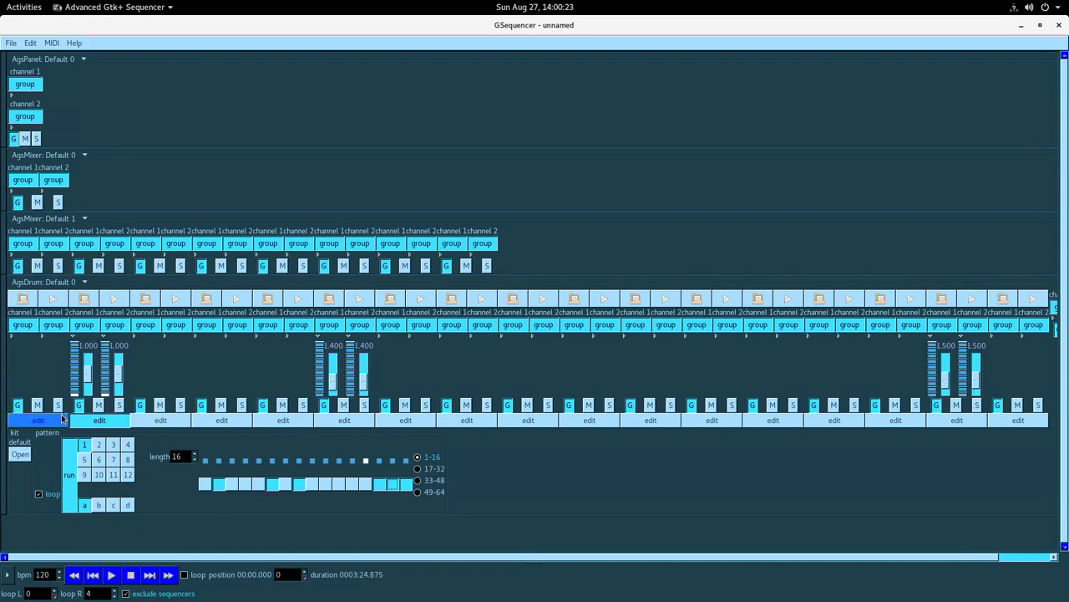
left_click(62, 418)
left_click(34, 335)
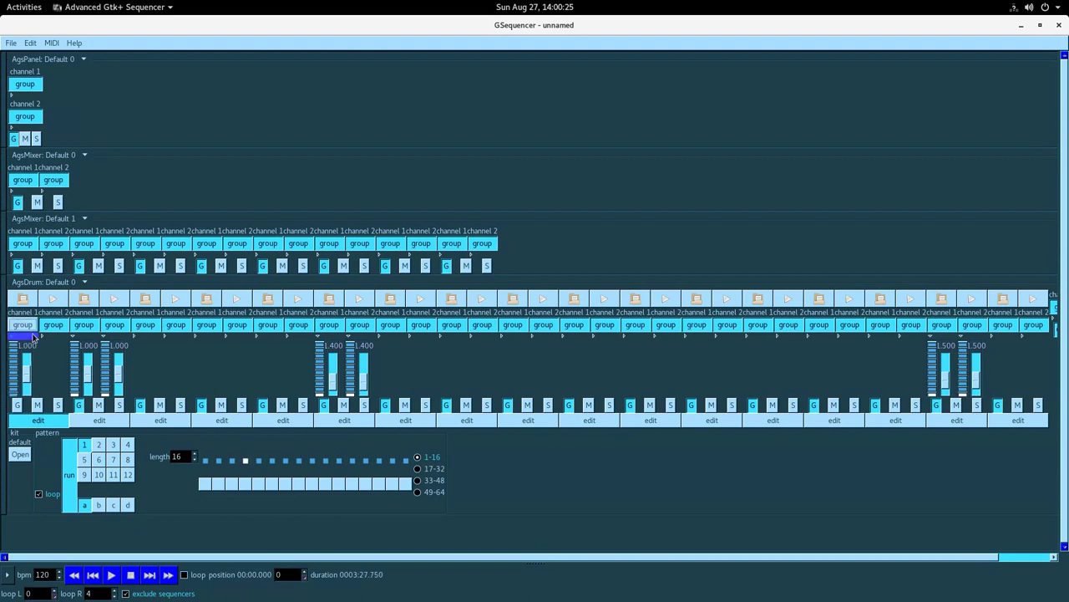
left_click(42, 336)
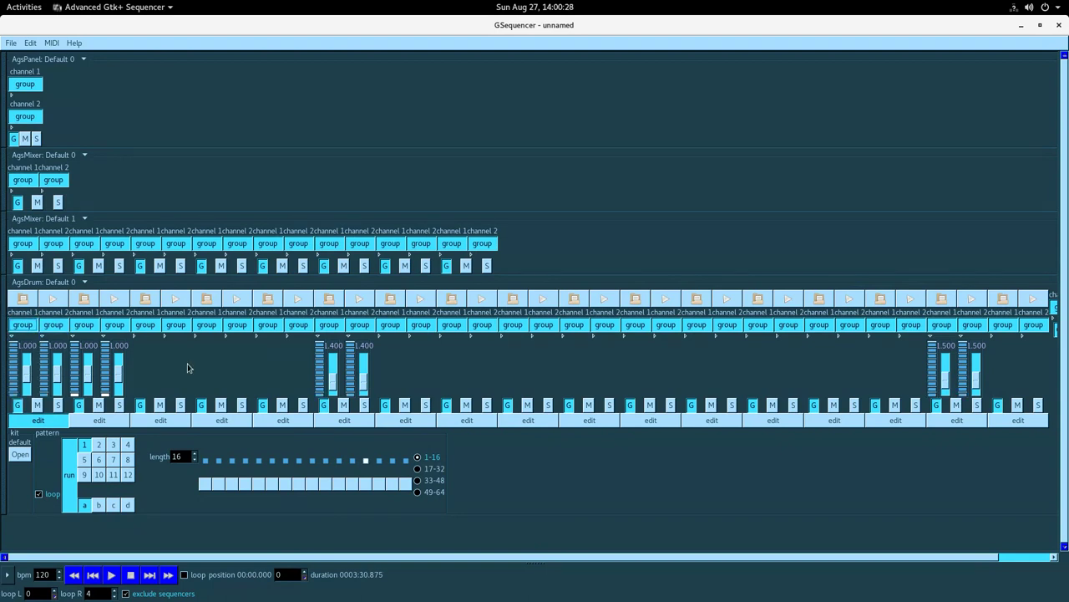
left_click(353, 484)
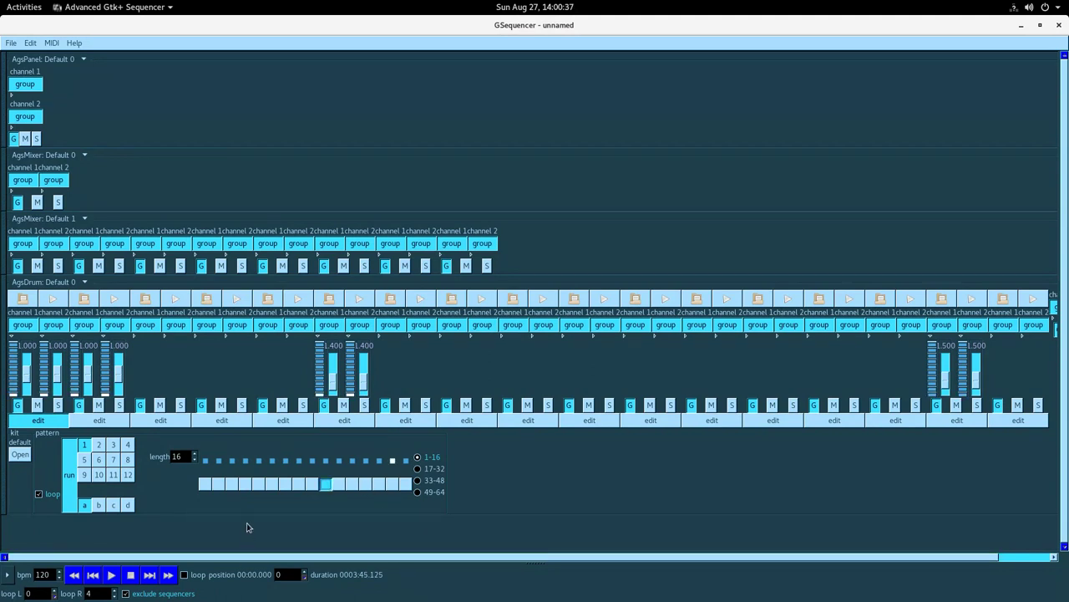
- Set both channel volumes on the second drum pad to 1.500
left_click(87, 393)
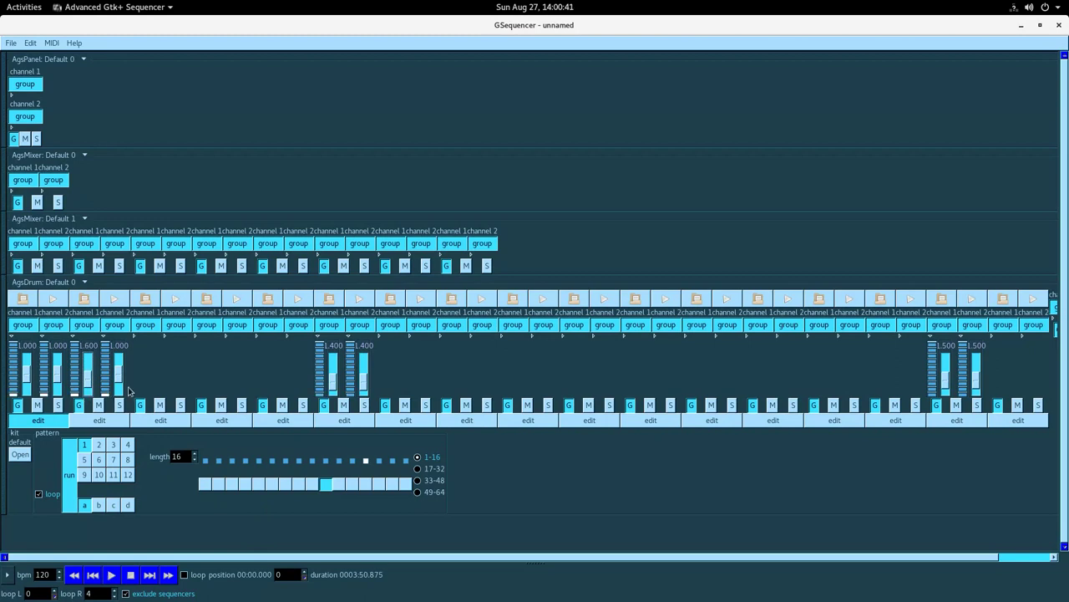
left_click(119, 394)
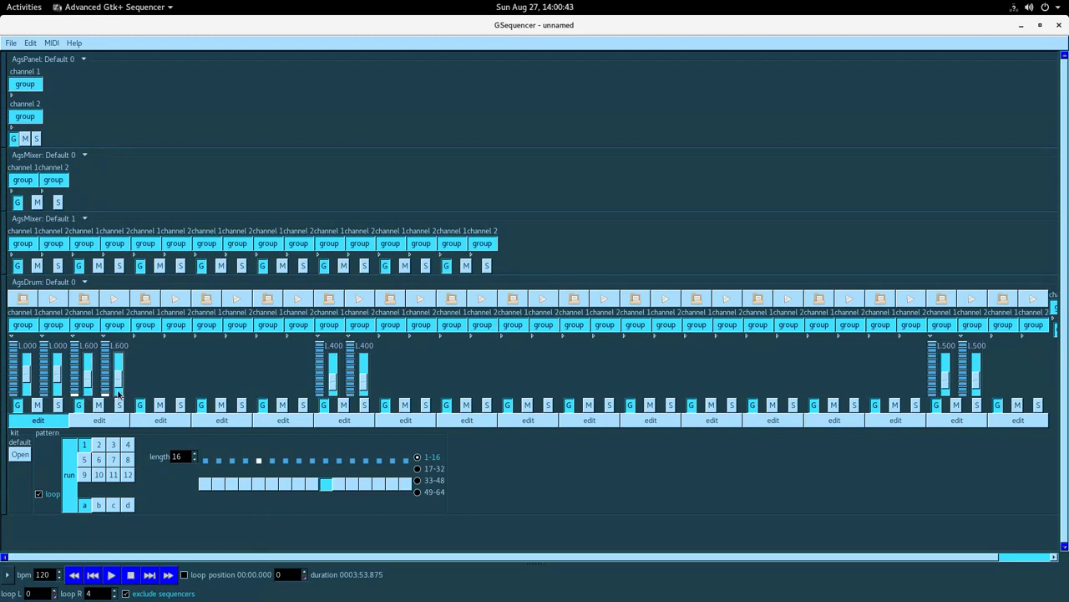
left_click(88, 394)
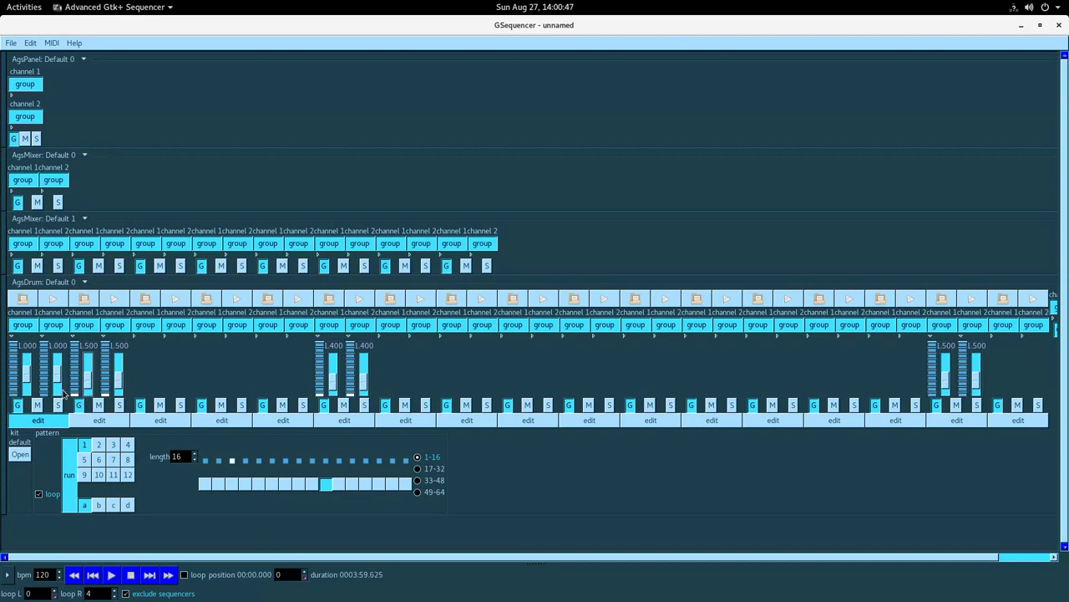
- Activate step 14 in the first drum pad's pattern and set both of its channel volumes to 1.200
left_click(383, 488)
scroll(61, 396, "up", 4)
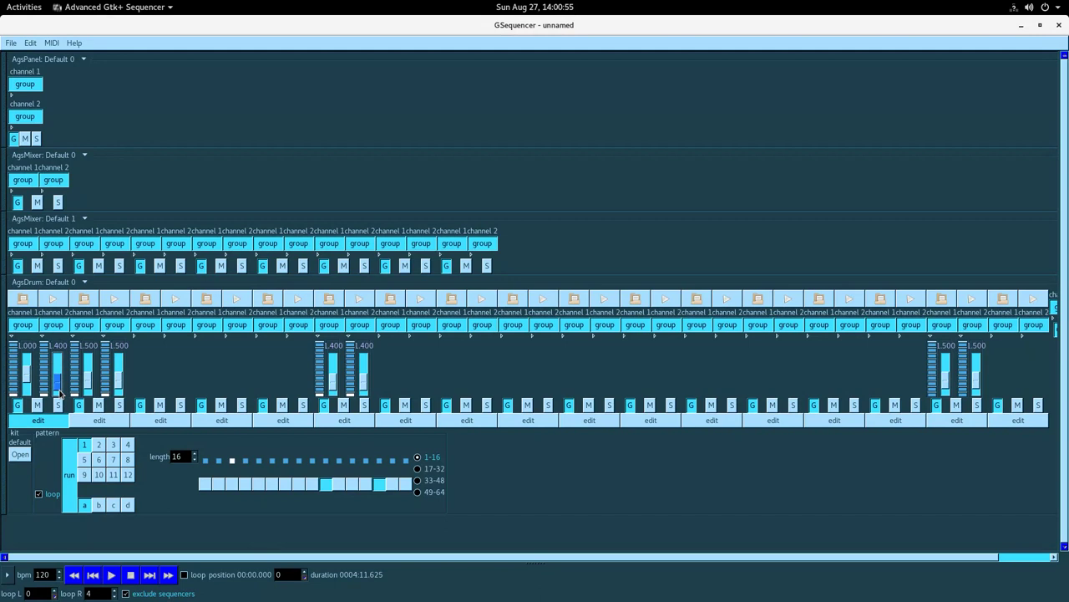
left_click_drag(60, 393, 27, 393)
left_click(27, 394)
left_click_drag(28, 395, 32, 398)
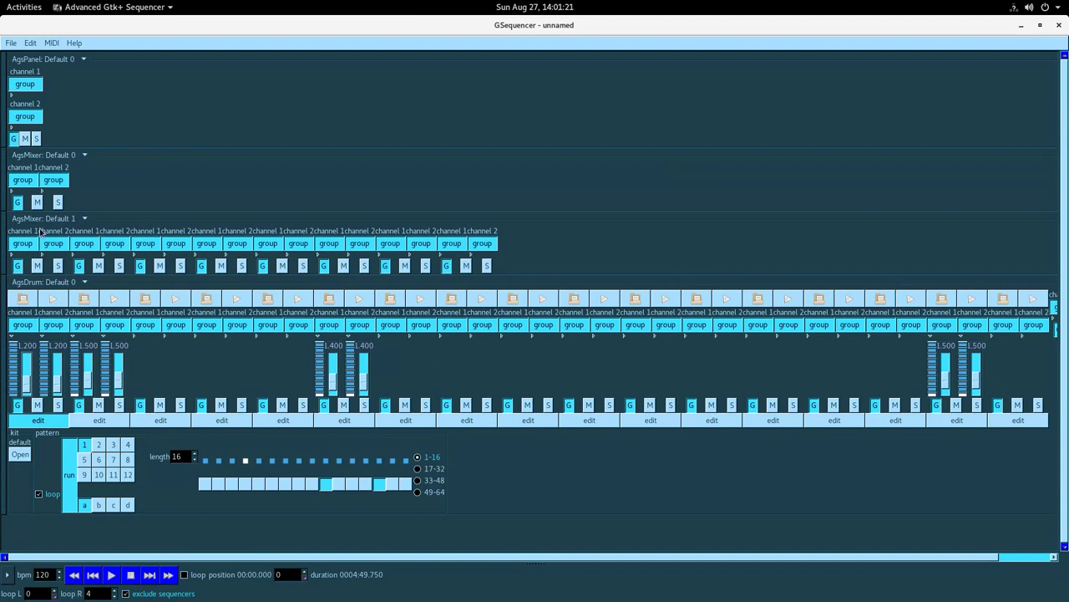
- Reveal the volume sliders of the second mixer's first pad and set both channel volumes on the first drum pad to 1.300
left_click(49, 255)
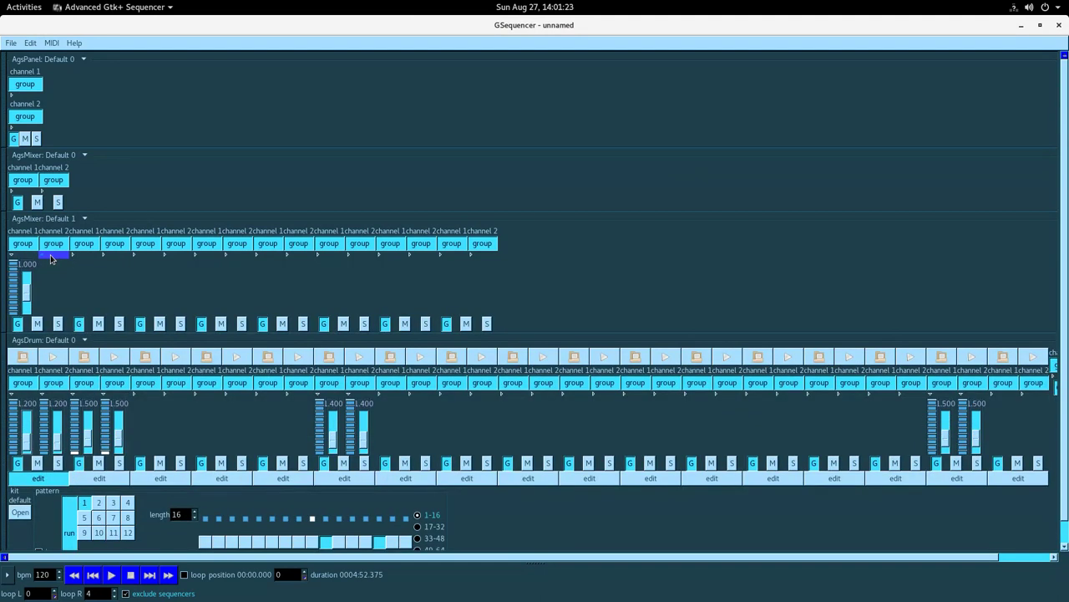
left_click(50, 256)
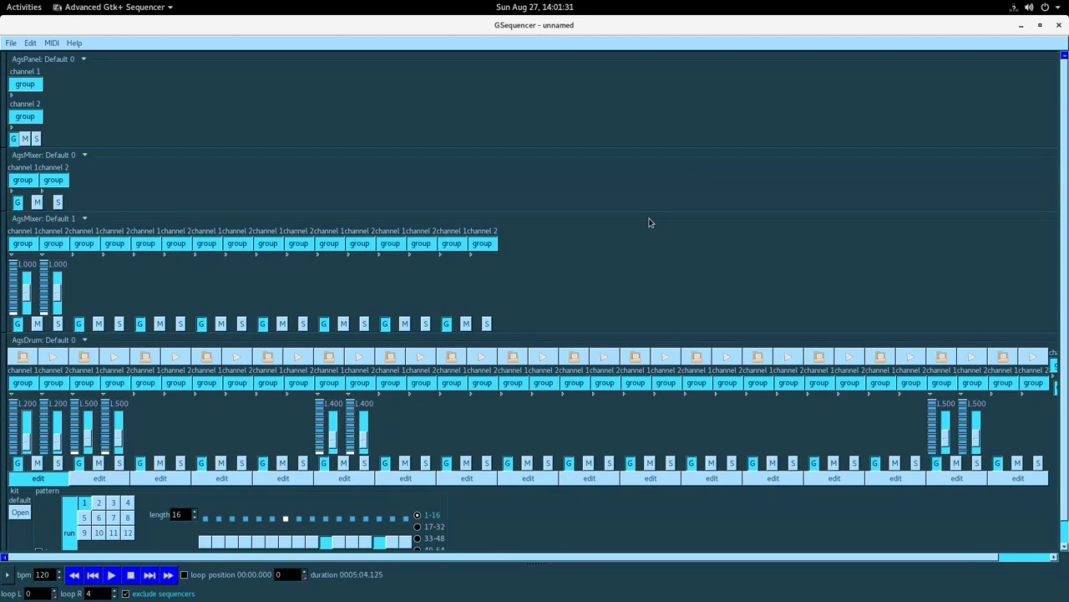
left_click(57, 430)
left_click(26, 426)
- Bring up the audio export window, stop the running wav export and return to the main window
key("alt+Tab")
key("Tab")
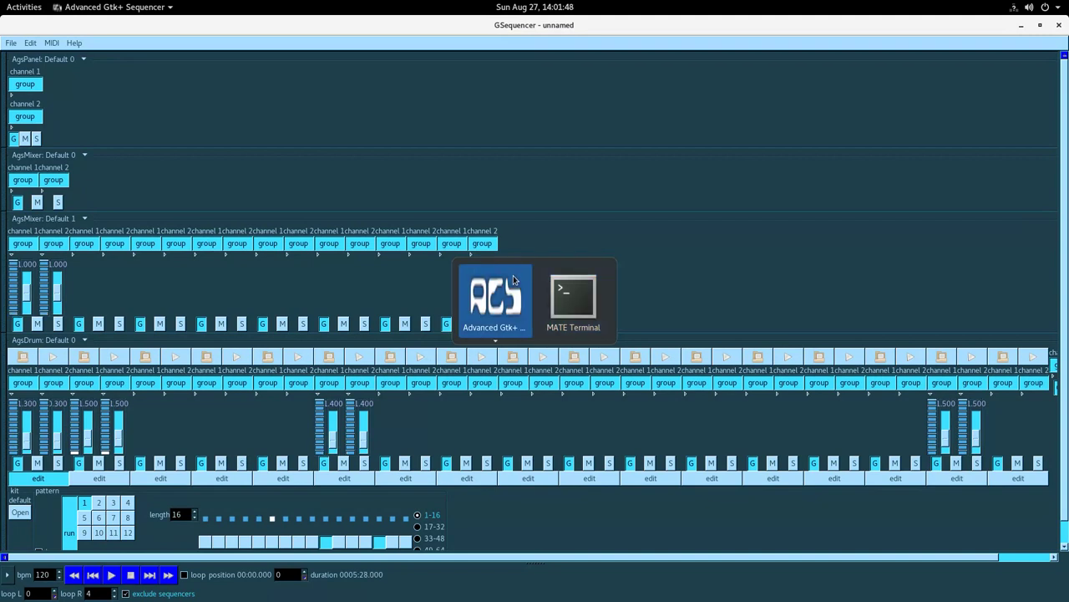
left_click(538, 425)
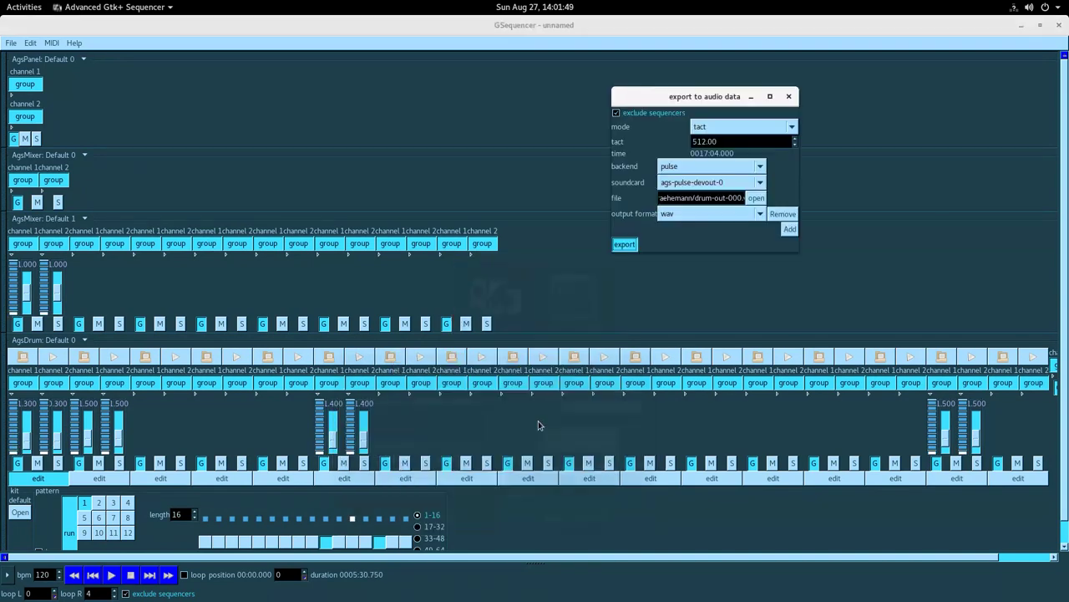
left_click(628, 245)
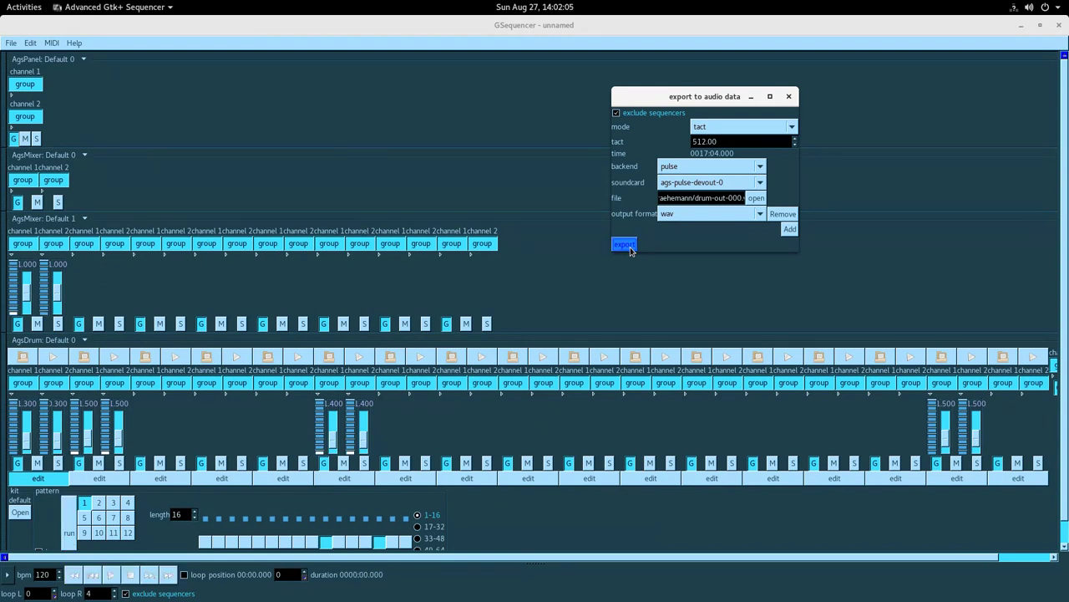
left_click(560, 266)
scroll(560, 266, "down", 1)
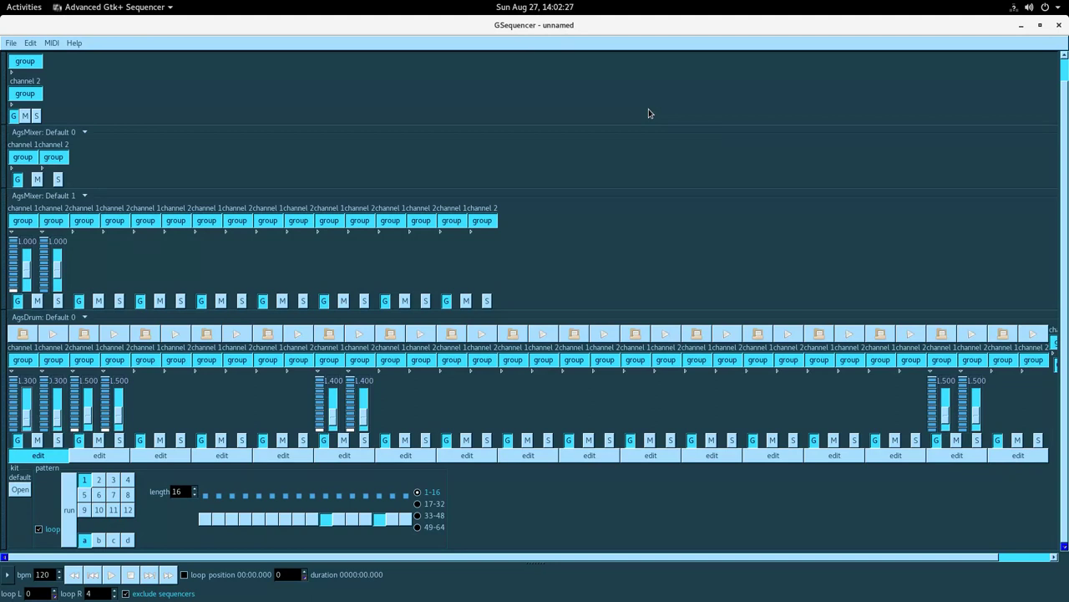
- Add a Matrix machine to the project
left_click(31, 42)
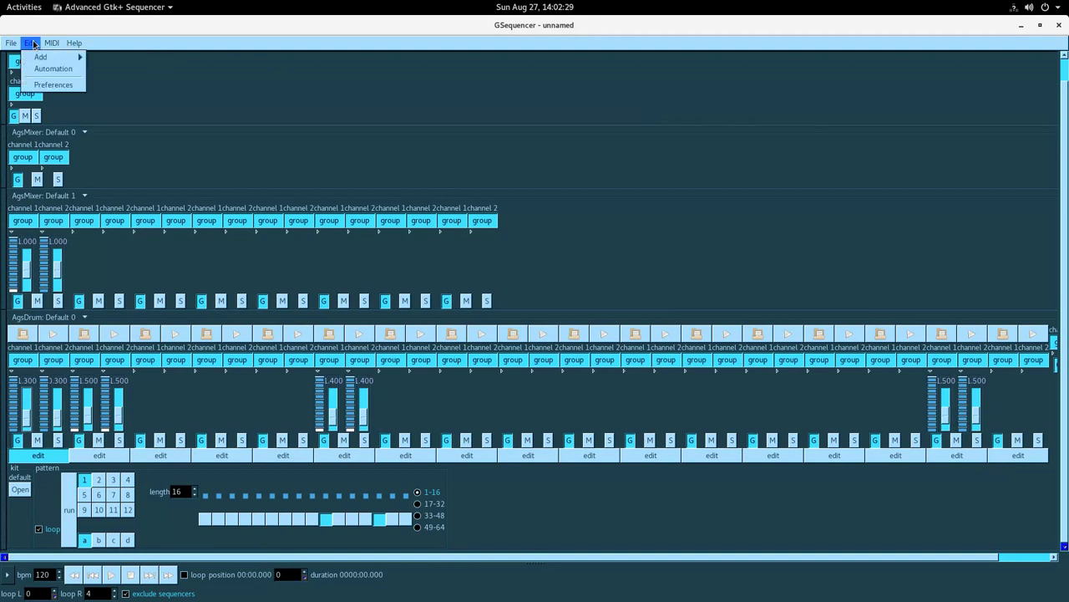
mouse_move(40, 61)
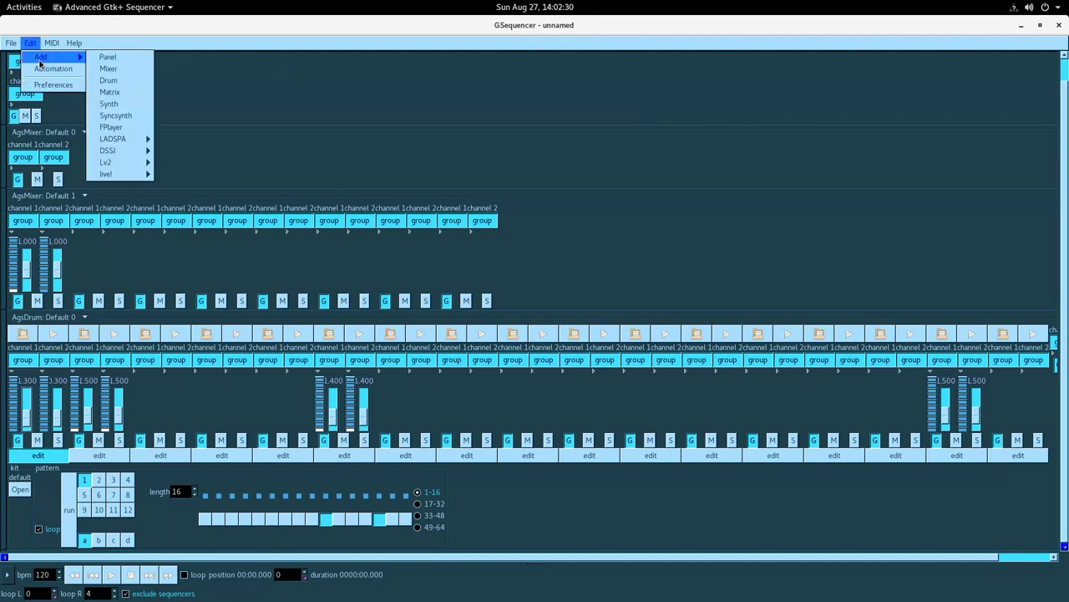
left_click(125, 93)
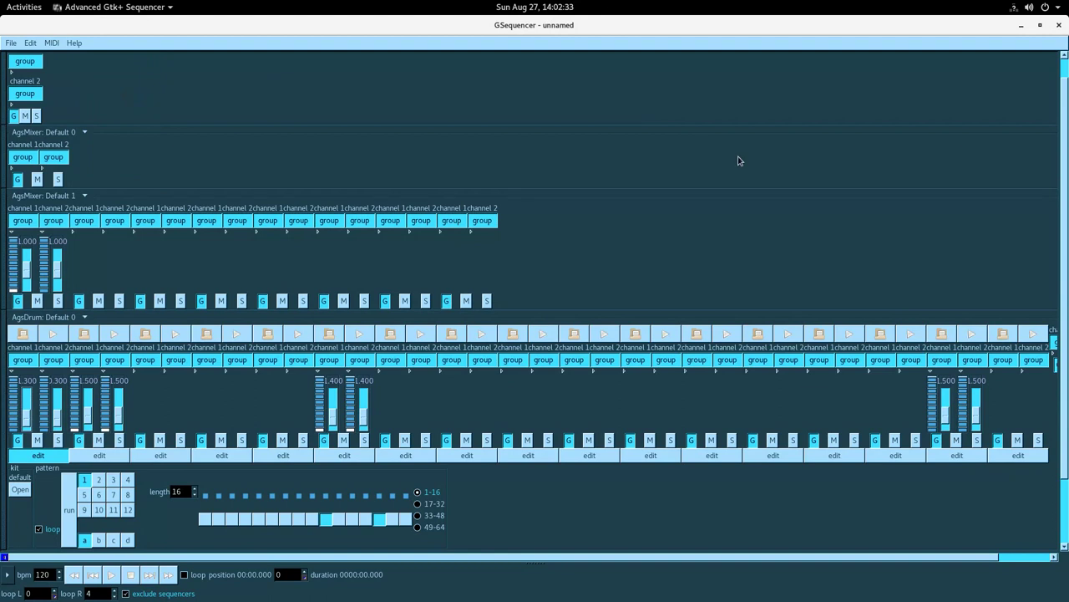
scroll(739, 161, "down", 1)
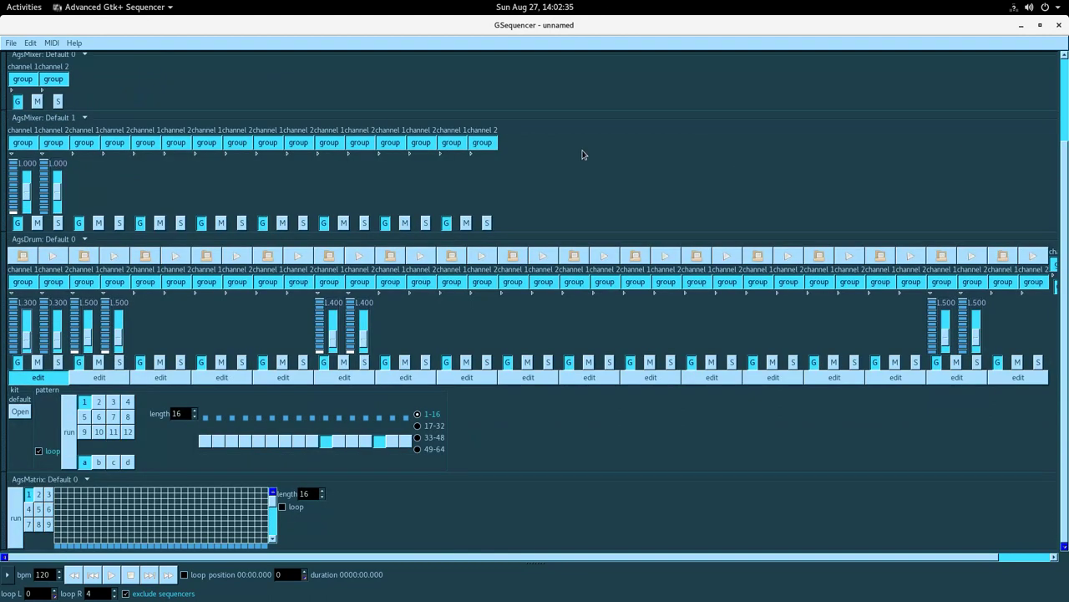
- Add a Synth machine to the project
left_click(30, 43)
mouse_move(40, 56)
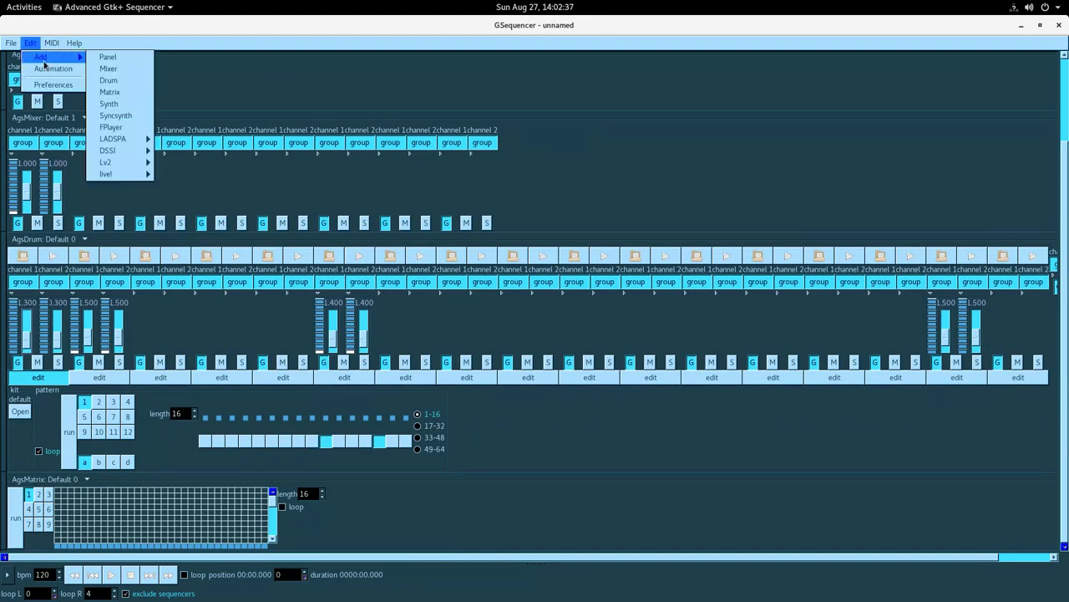
left_click(126, 101)
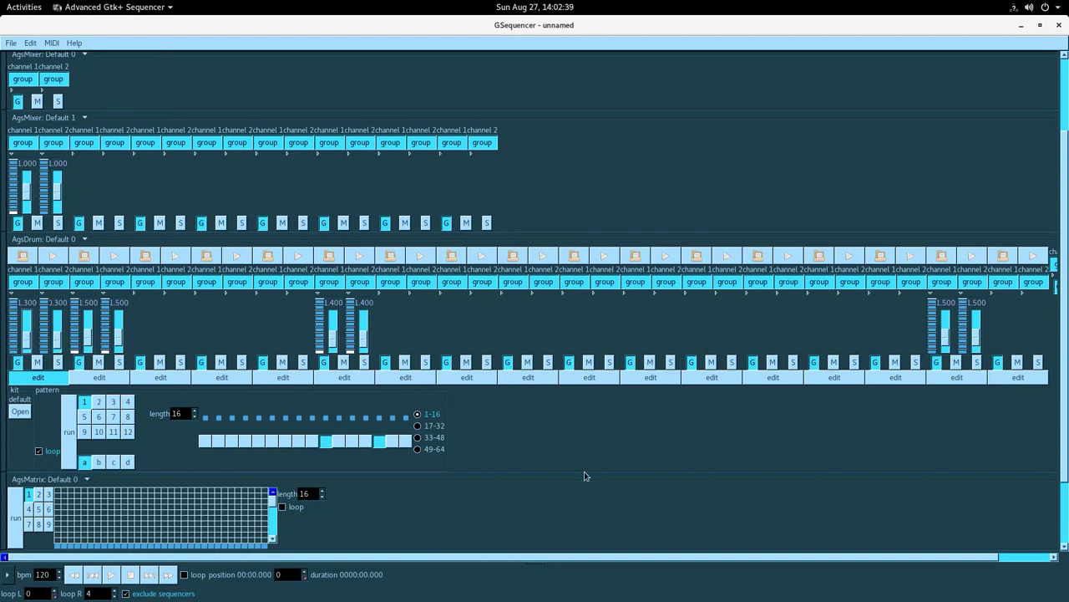
scroll(584, 473, "down", 2)
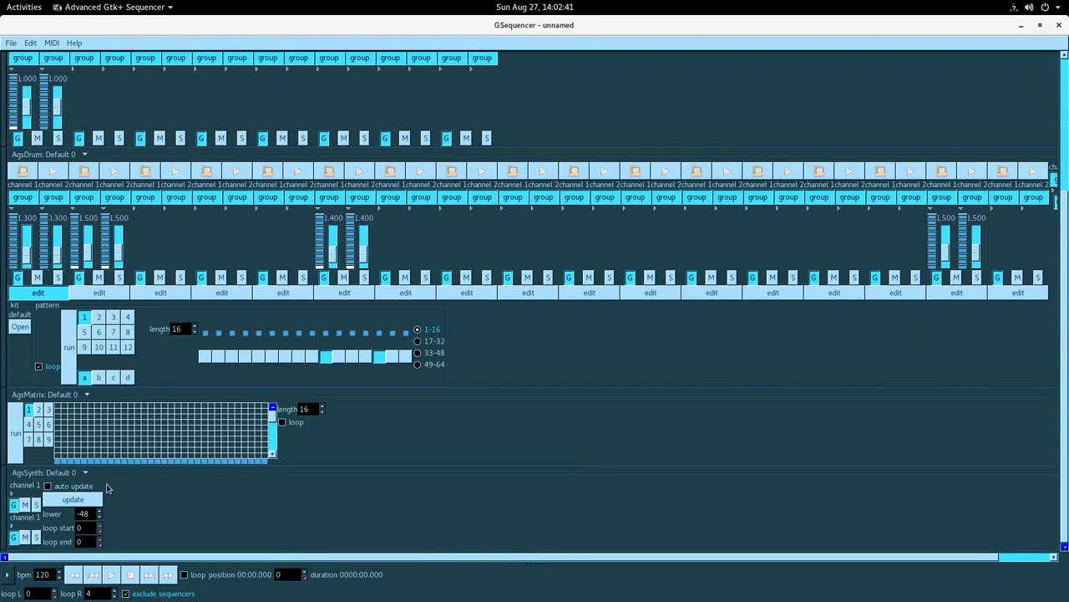
- Expand the oscillator settings of both Synth channels
left_click(42, 498)
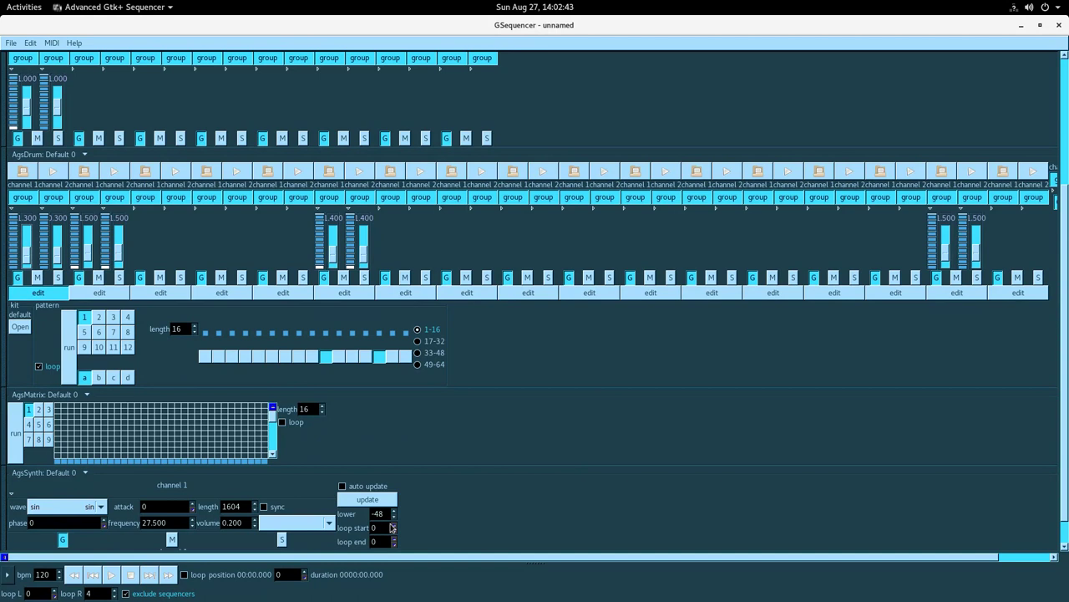
scroll(523, 509, "down", 1)
left_click(123, 530)
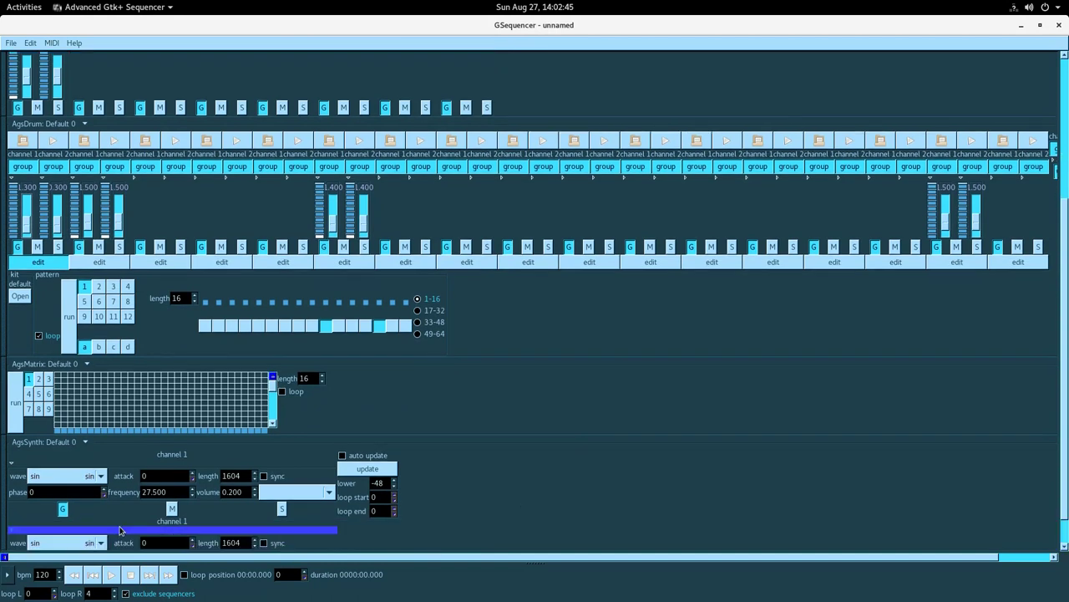
scroll(592, 463, "down", 1)
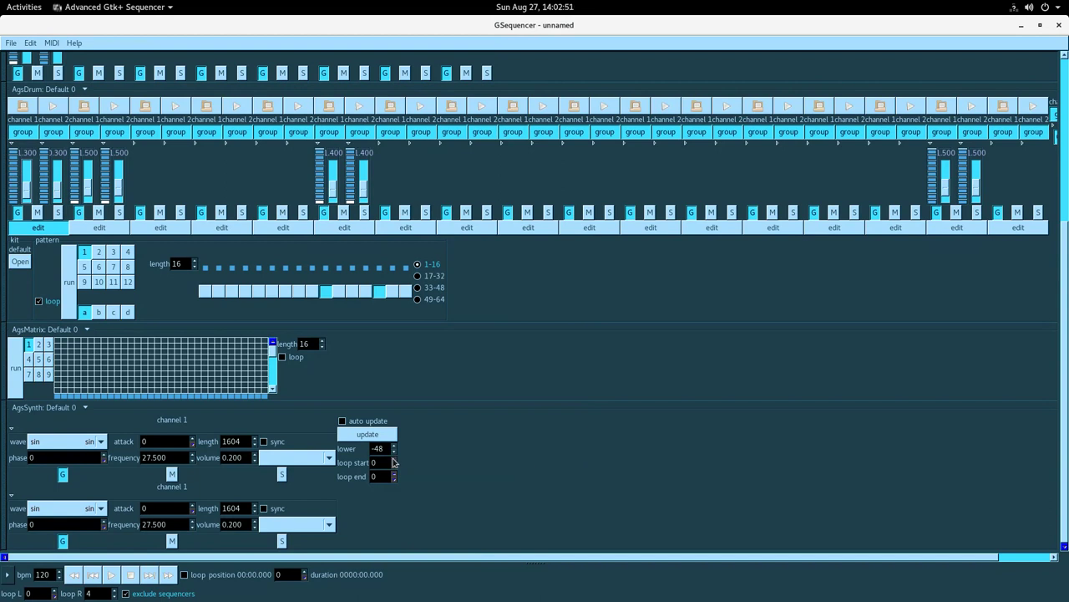
- Set the length of both Synth oscillators to 3200 and switch the second oscillator's wave to sawtooth
left_click_drag(245, 438, 162, 437)
type("3200")
double_click(245, 508)
type("3200")
left_click(84, 509)
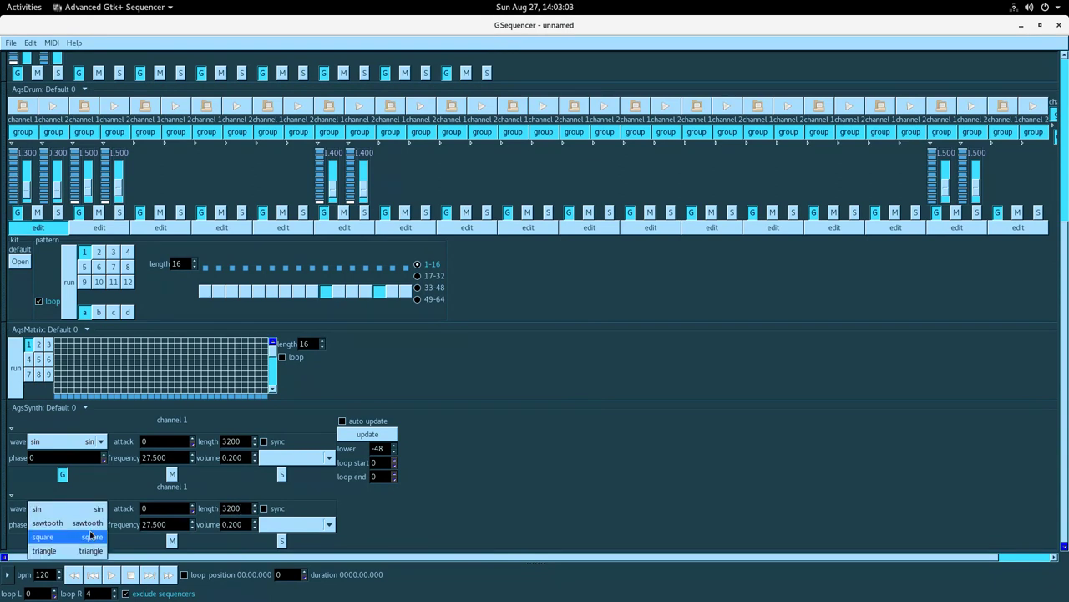
left_click(90, 523)
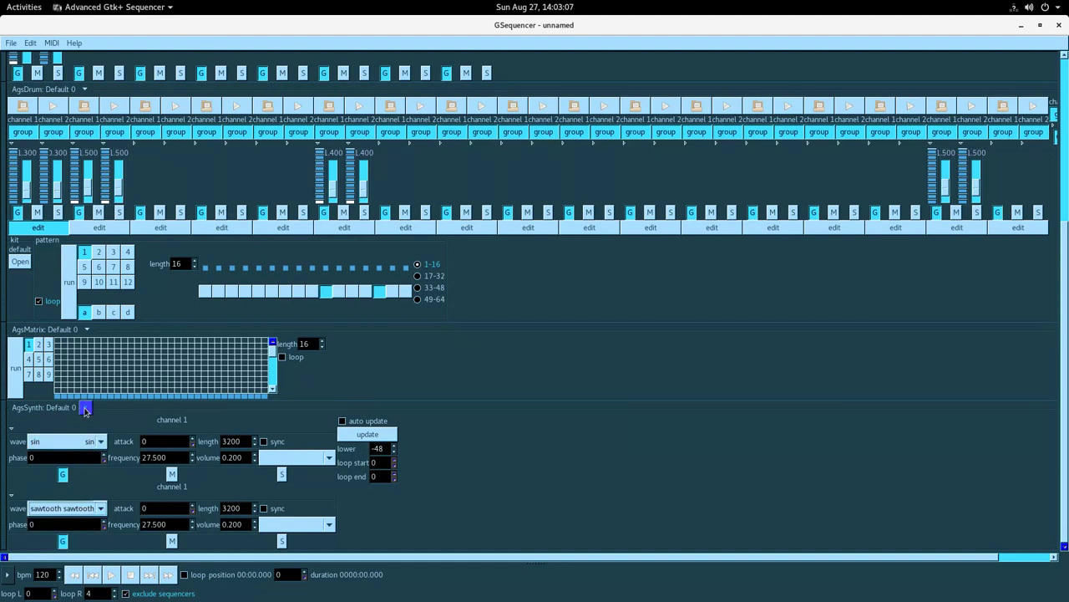
- Enable channel resizing in the Synth machine's properties and set its outputs to 16
left_click(84, 407)
left_click(80, 499)
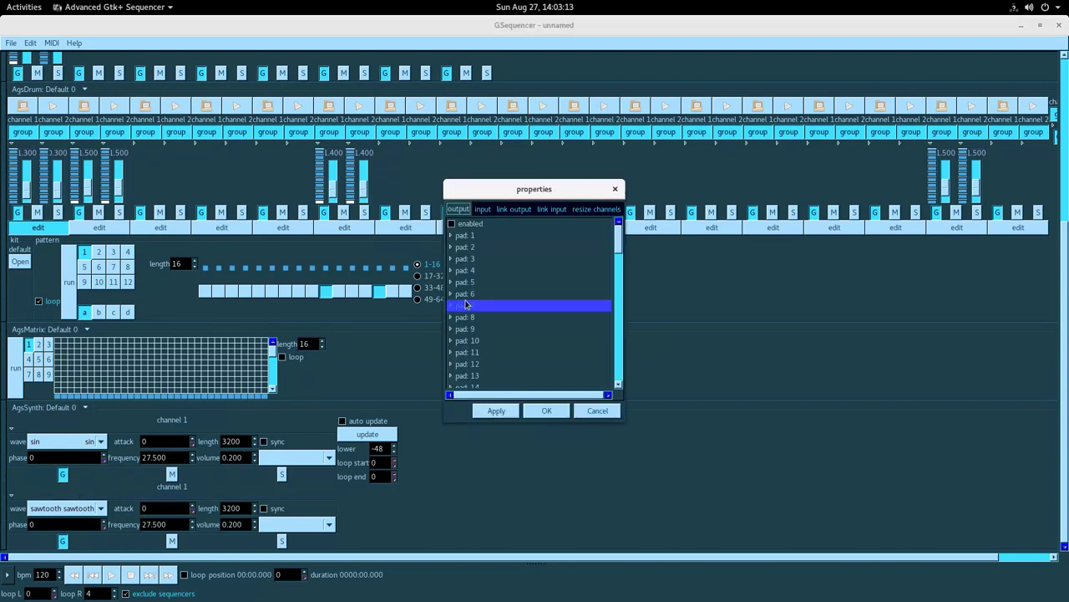
left_click(595, 209)
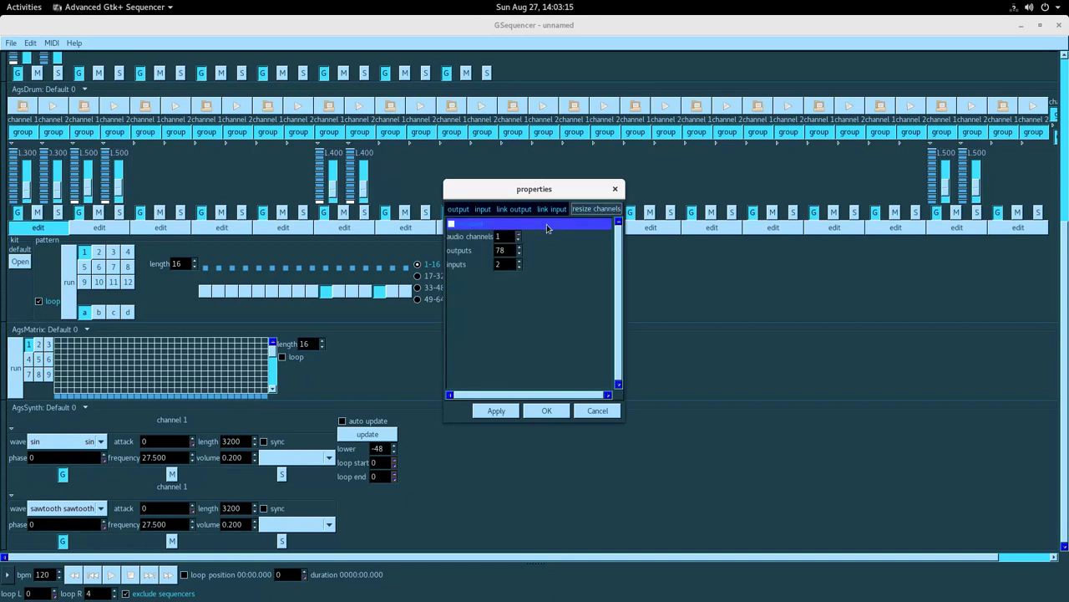
double_click(504, 252)
type("16")
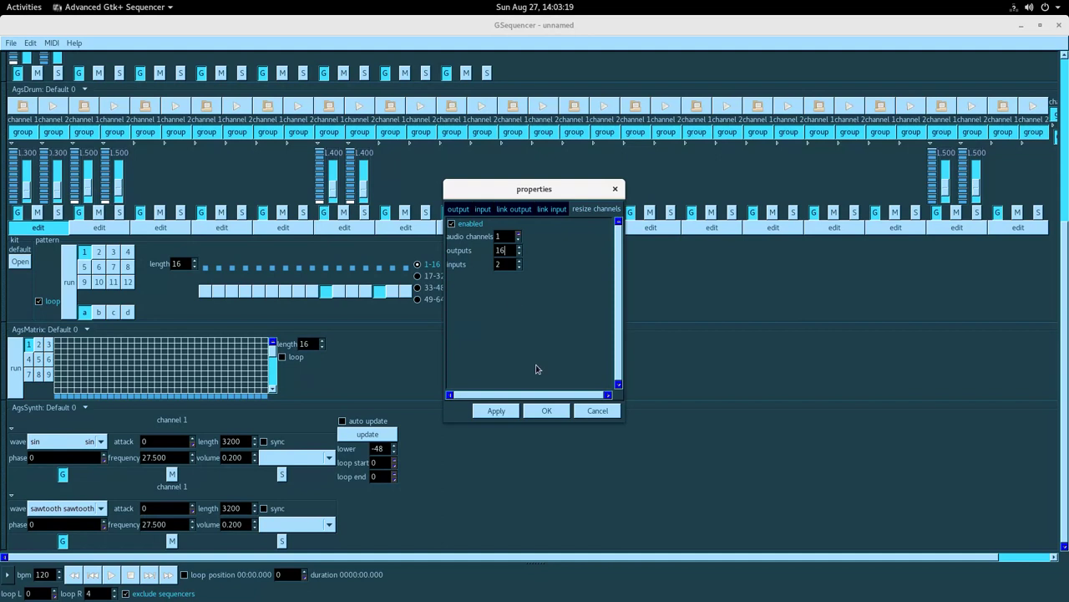
left_click(548, 409)
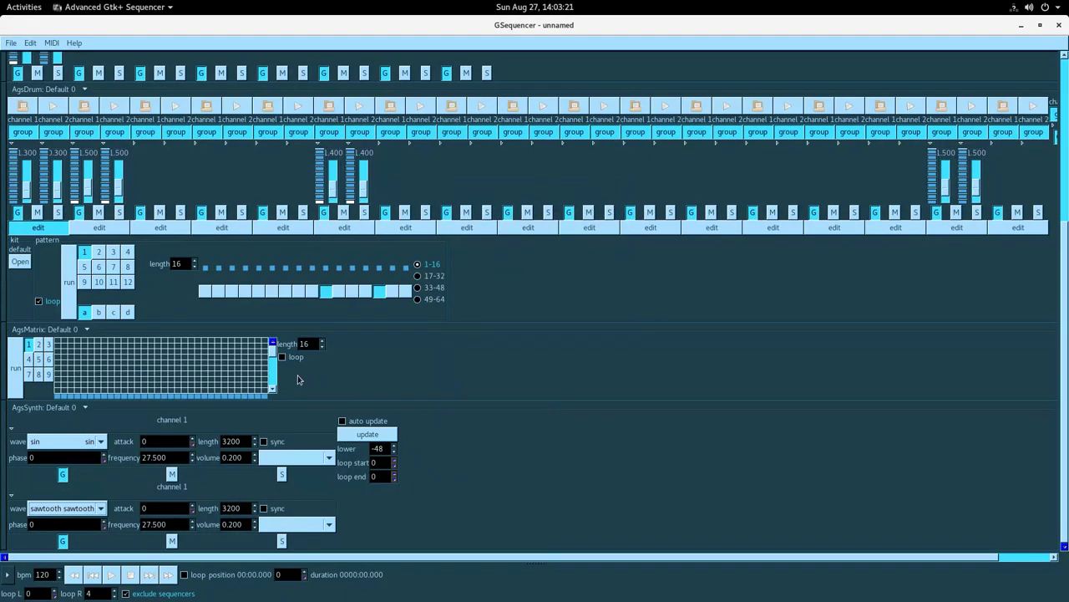
- Enable channel resizing in the Matrix machine's properties and set 2 outputs and 16 inputs
left_click(86, 329)
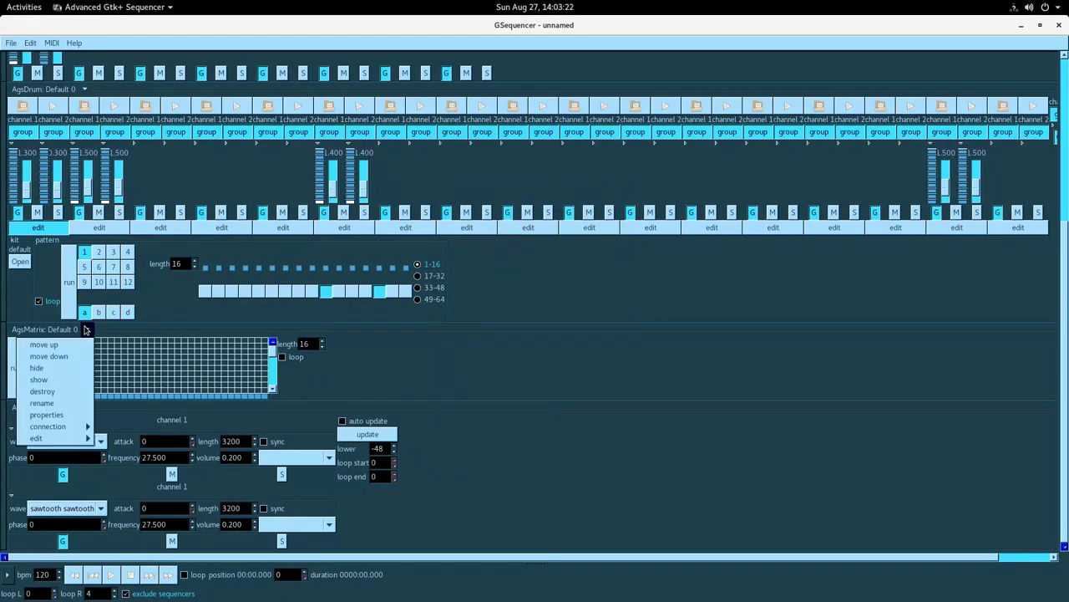
left_click(74, 415)
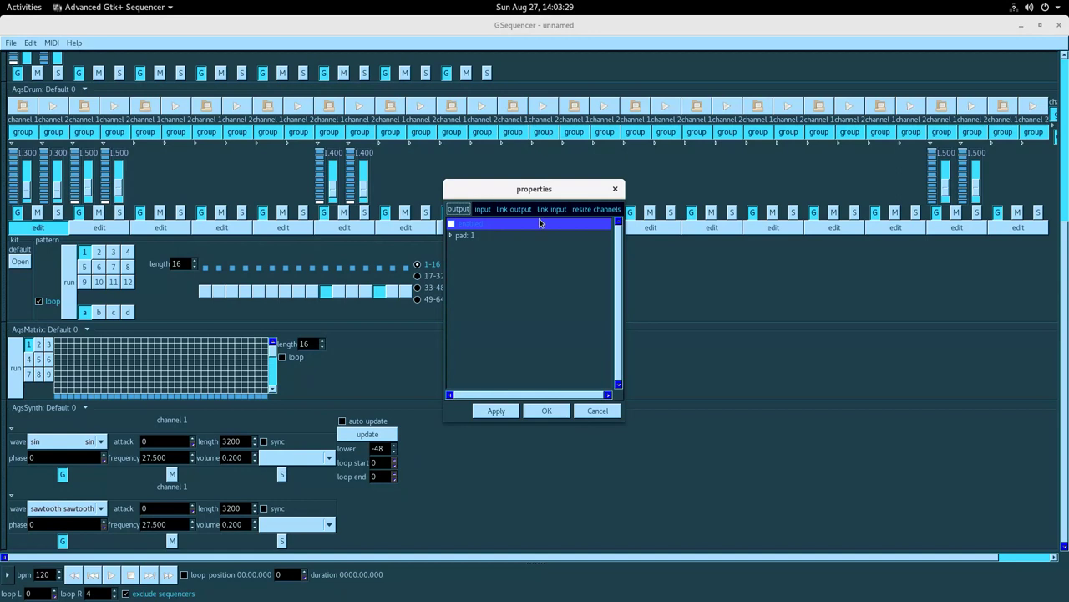
left_click(582, 216)
left_click(535, 225)
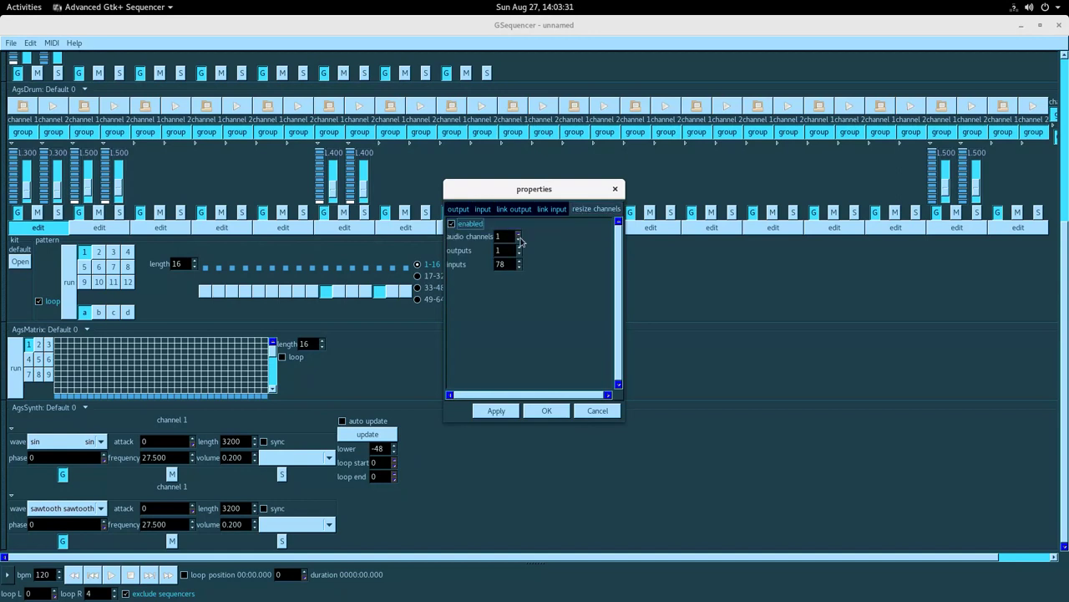
left_click_drag(512, 249, 483, 266)
type("216")
- Enable input linking for the Matrix machine, add a link to AgsSynth: Default 0, adjust its line count and accept the properties
left_click(546, 210)
left_click(451, 224)
left_click(455, 379)
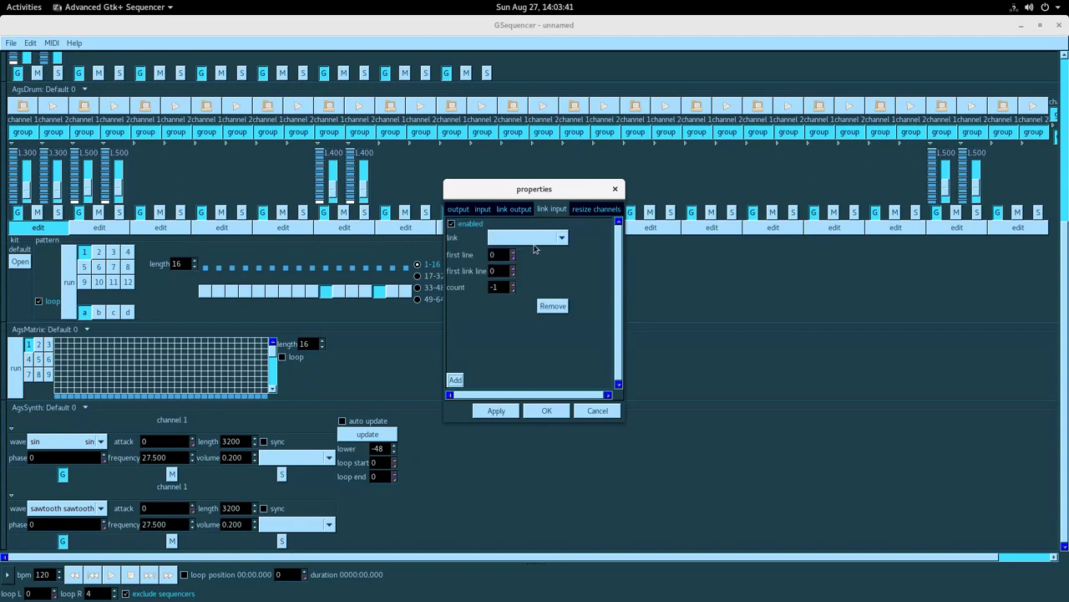
left_click(533, 239)
left_click(521, 305)
left_click(514, 285)
left_click(548, 410)
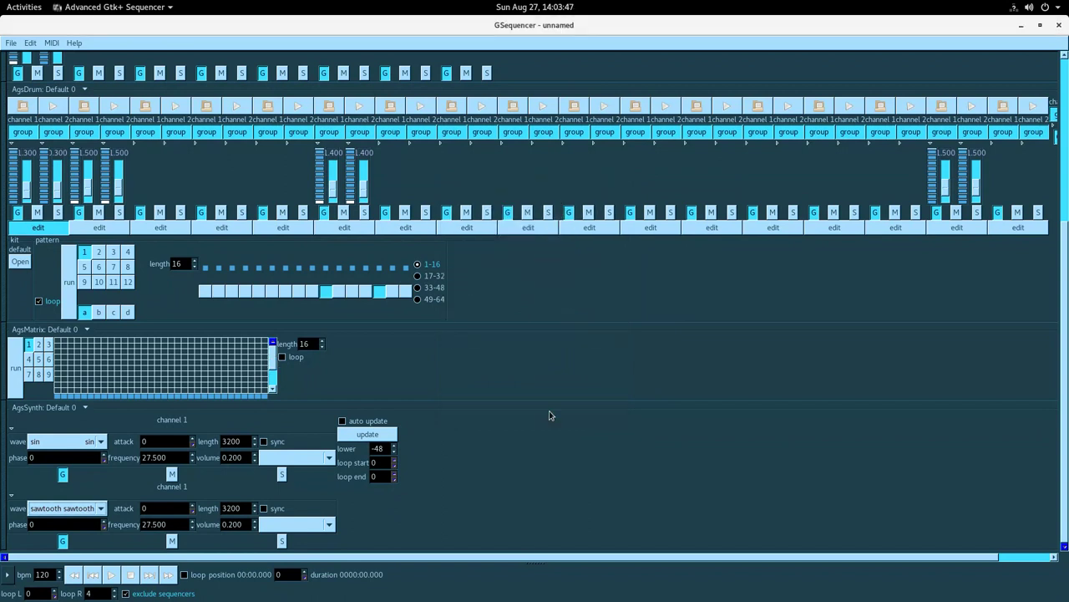
- Enable looping for the Matrix machine
left_click(290, 357)
left_click(273, 387)
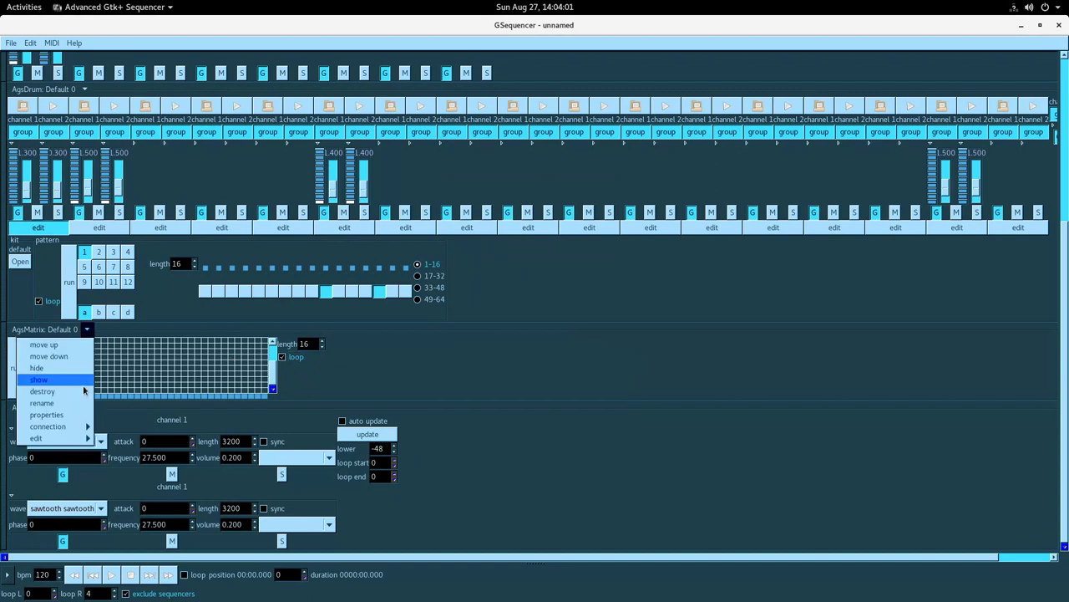
- Enable output linking for the Matrix machine and connect pads 1 and 2 to AgsMixer: Default 1, lines 2 and 3
left_click(80, 412)
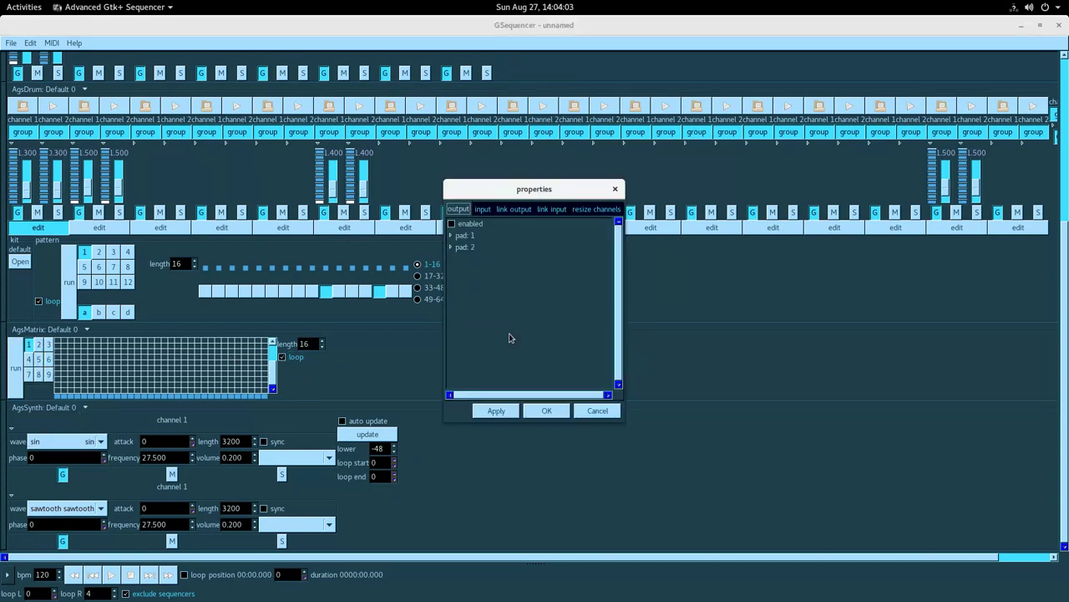
left_click(481, 236)
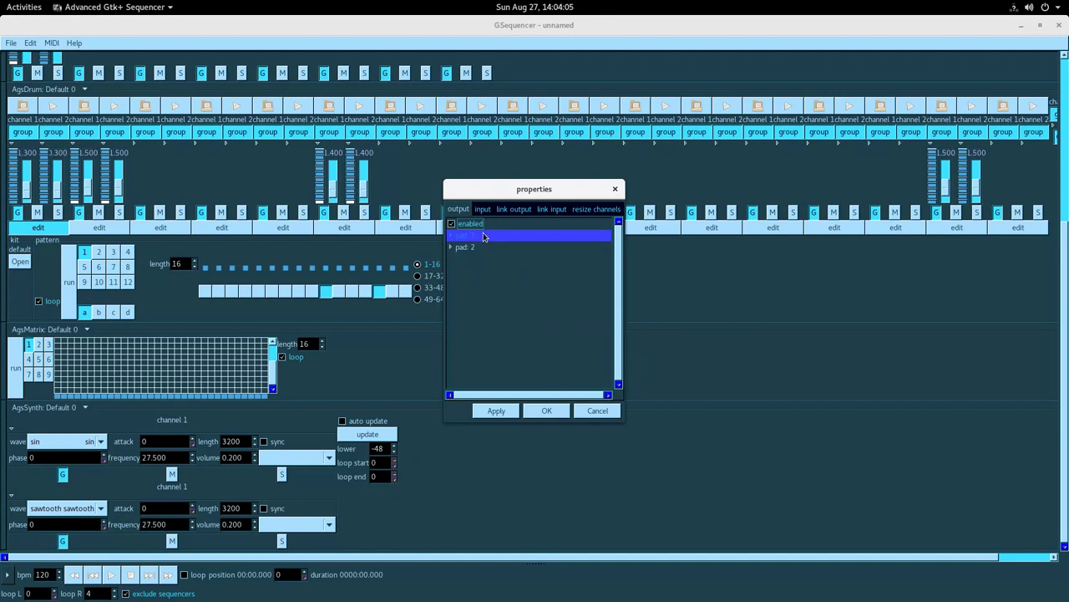
double_click(480, 237)
left_click(479, 278)
double_click(480, 279)
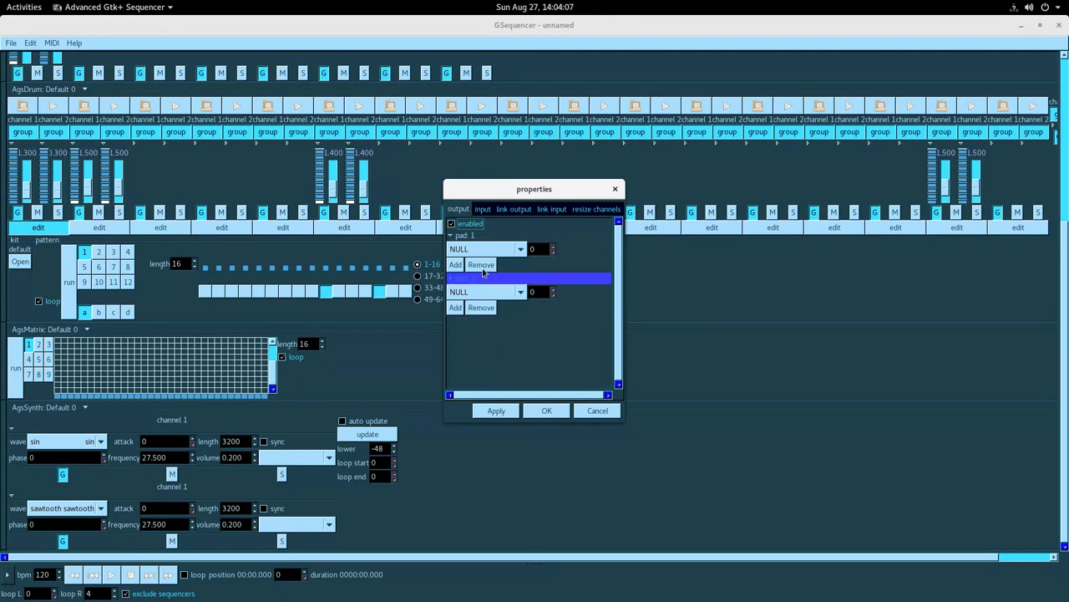
left_click(493, 250)
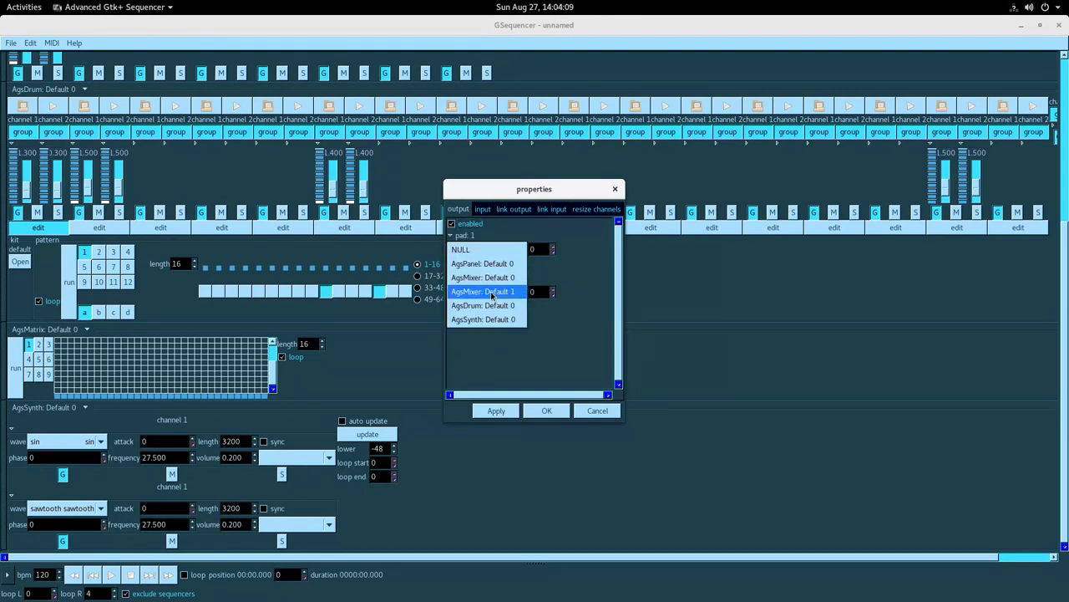
left_click(489, 291)
left_click(488, 292)
left_click(489, 334)
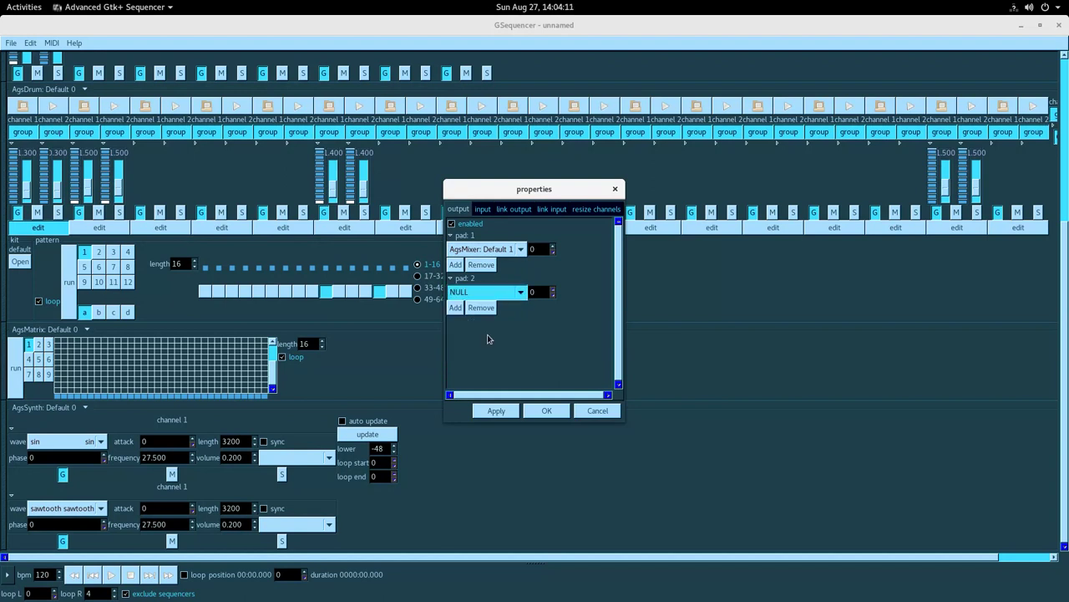
left_click(552, 248)
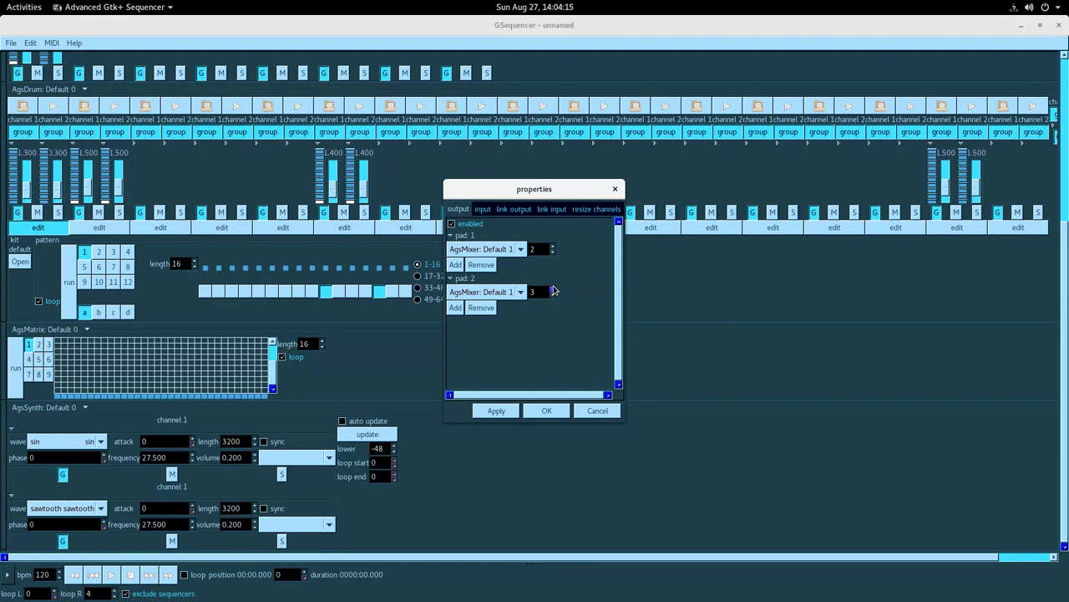
left_click(558, 412)
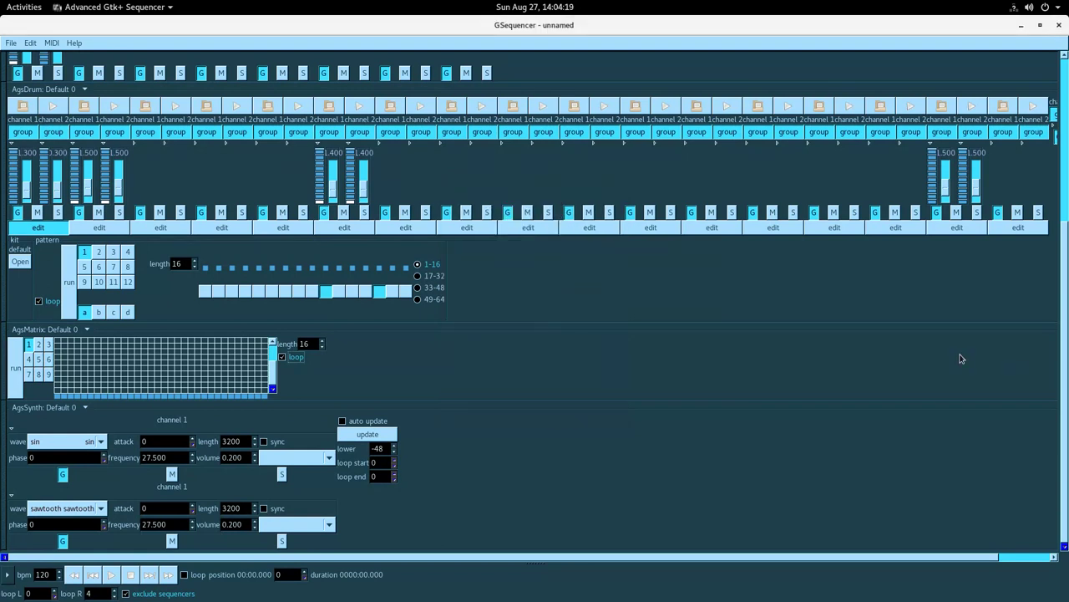
- Check the input links of pads 1 and 2 in the properties of AgsMixer: Default 1, and close them without changes
scroll(961, 359, "up", 5)
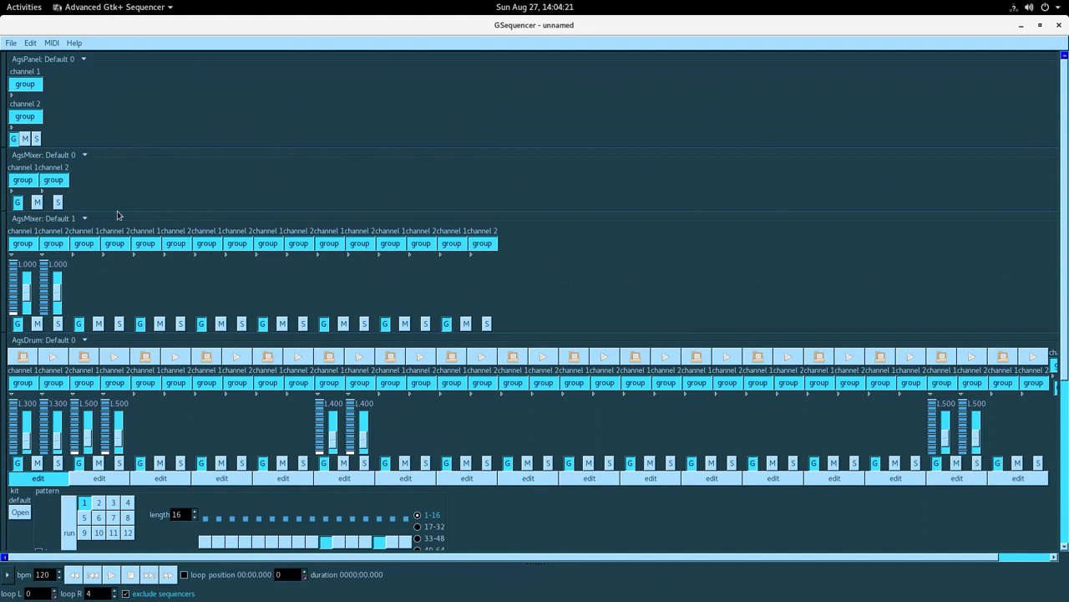
left_click(84, 218)
left_click(77, 308)
left_click(482, 208)
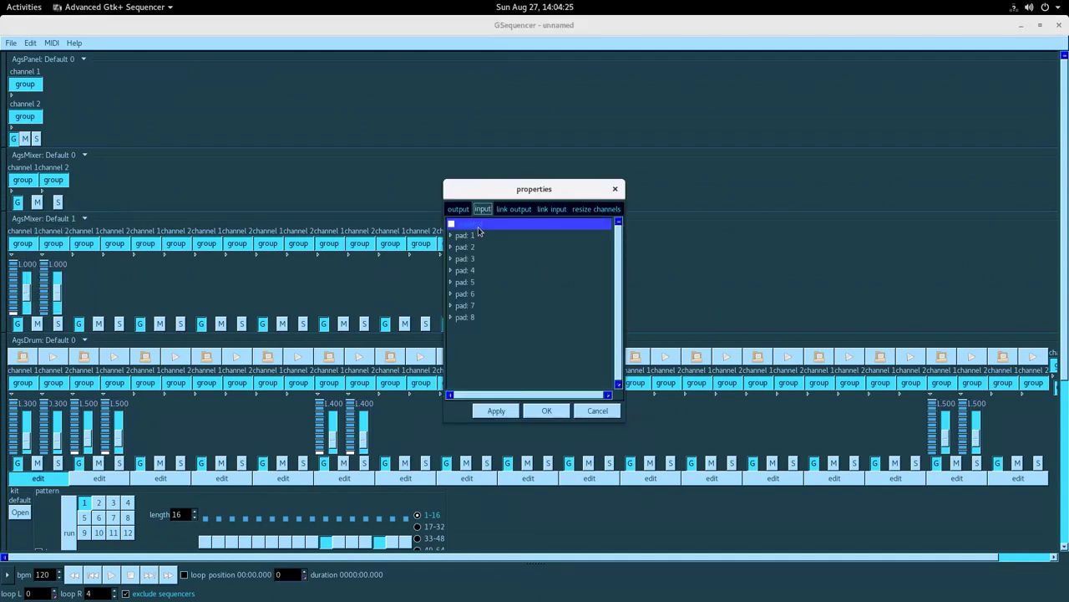
double_click(476, 248)
left_click(474, 238)
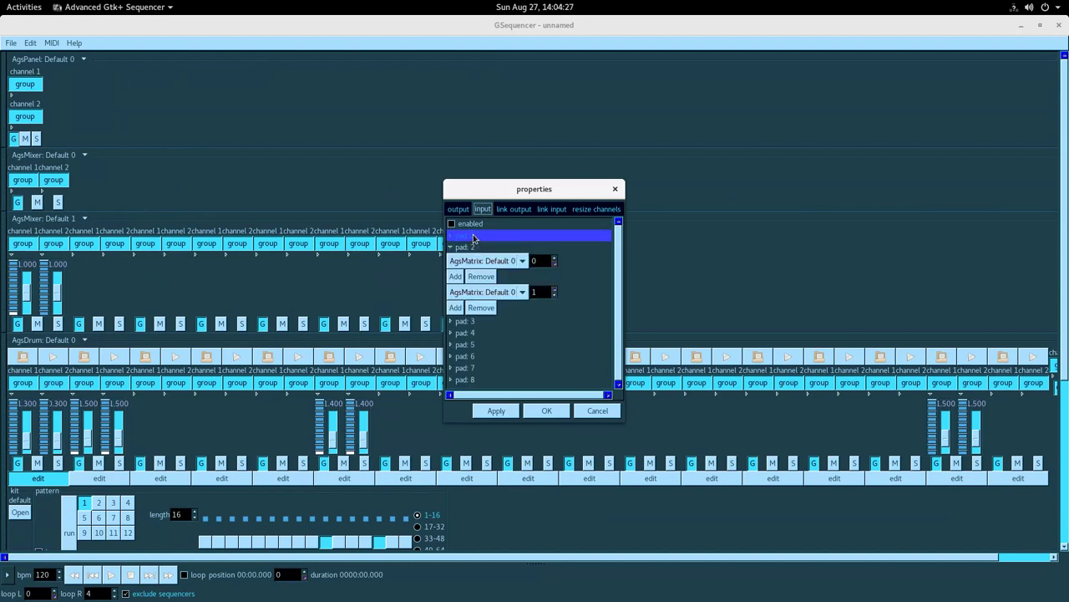
double_click(474, 238)
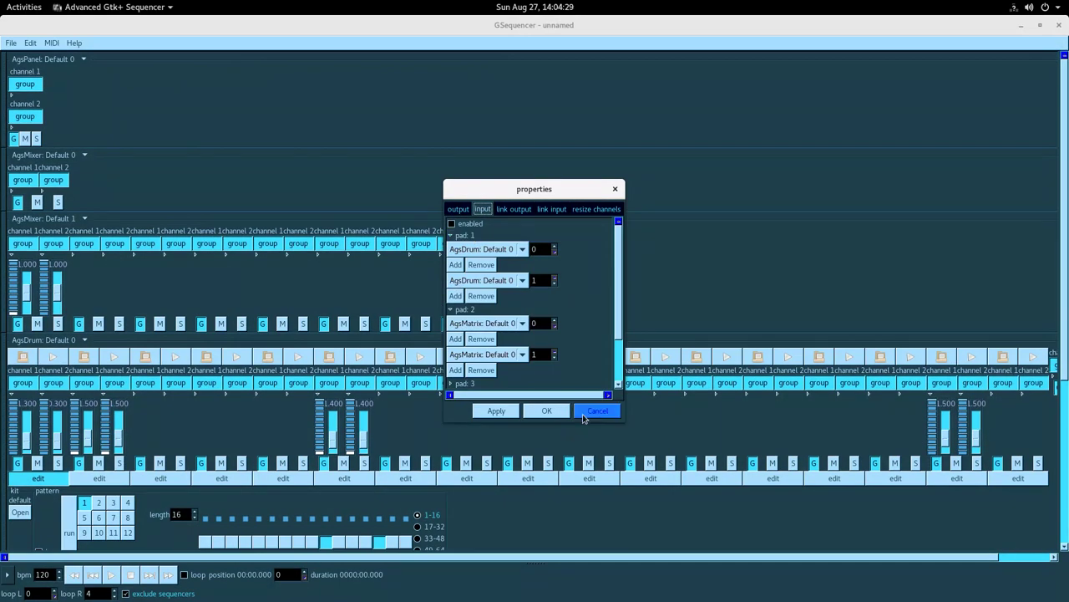
left_click(583, 414)
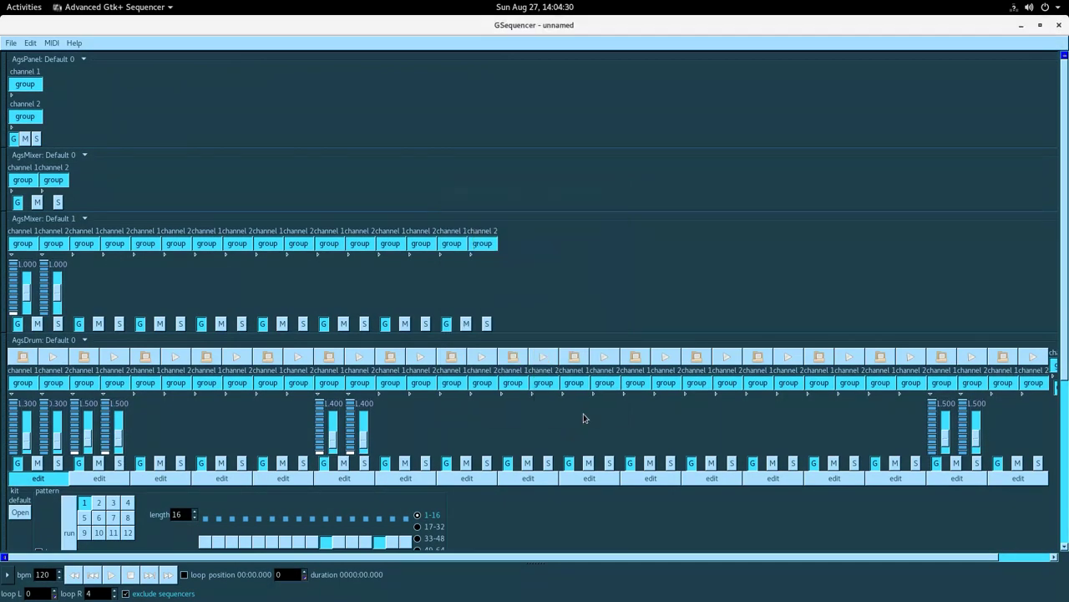
- Expand the volume controls of the second pad's two channels in AgsMixer: Default 1
left_click(83, 255)
left_click(115, 255)
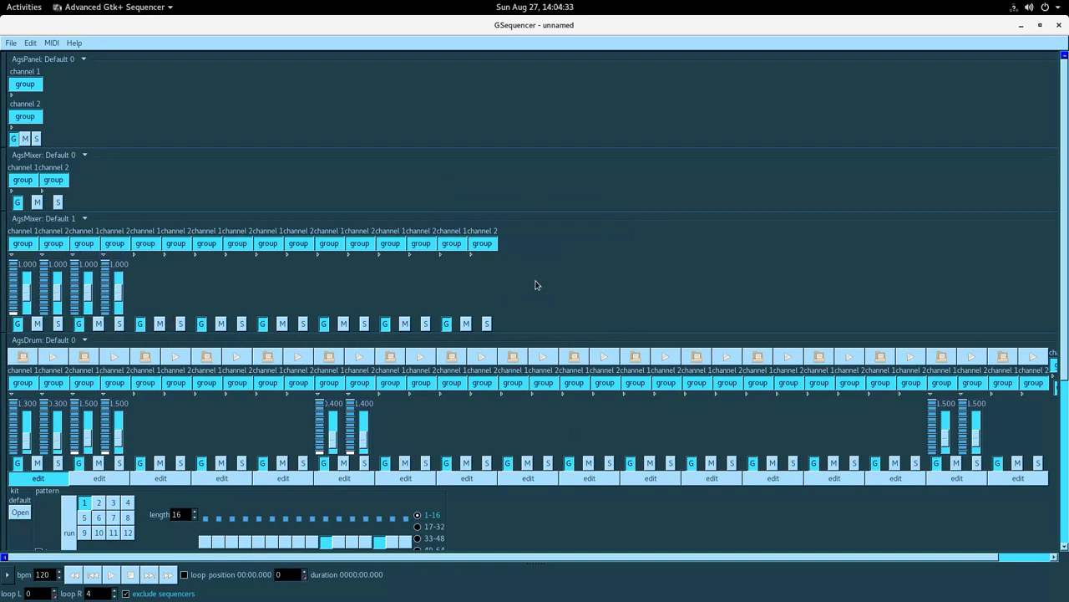
- Set the Synth's second oscillator frequency to 110 and the first to 439.875, and update the machine
scroll(704, 290, "down", 5)
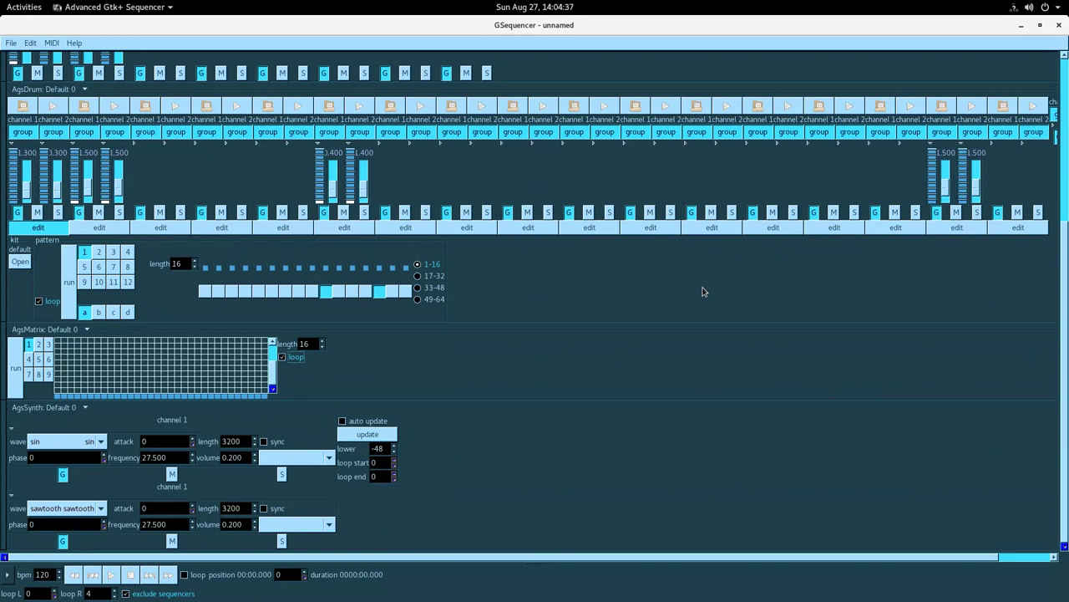
left_click_drag(157, 526, 129, 528)
type("110")
left_click_drag(165, 459, 97, 458)
type("439.875")
left_click(352, 436)
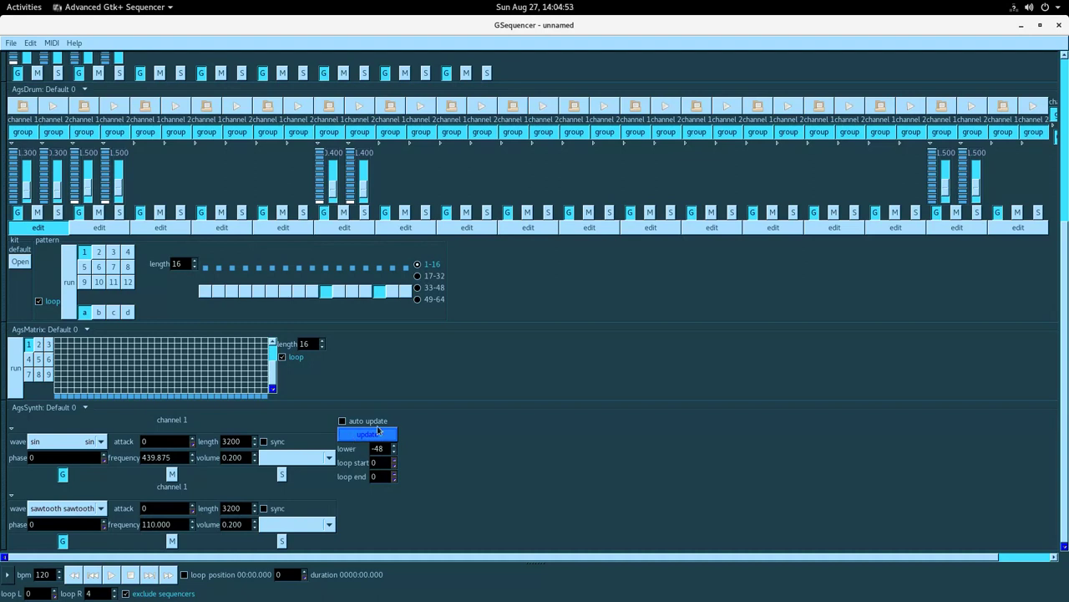
- Change drum to matrix in the audio export file name, start the wav export and return to the main window
key("alt+Tab")
key("alt+Tab")
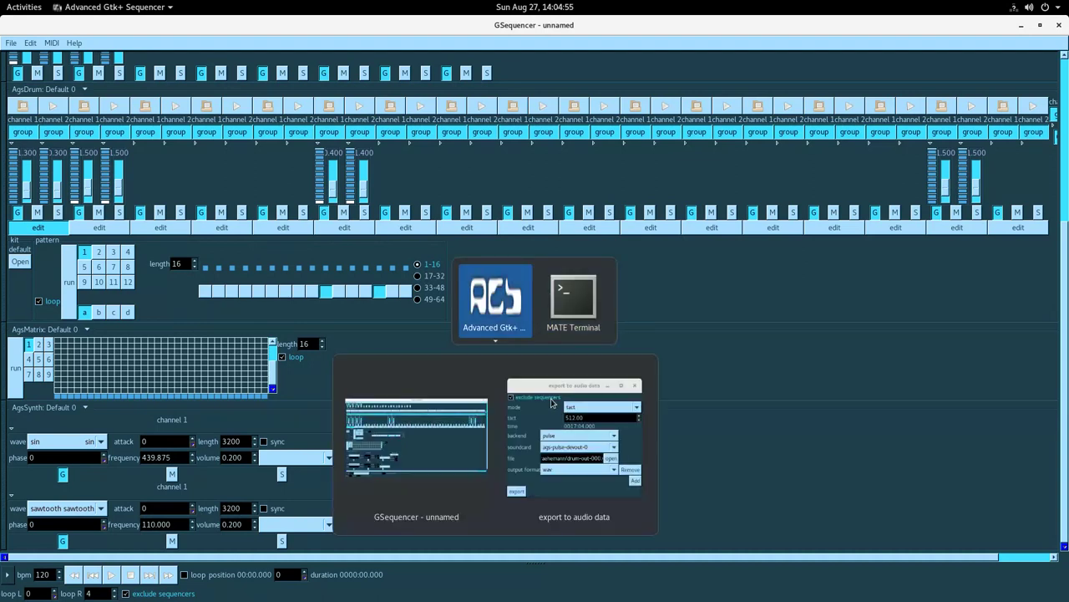
key("alt+grave")
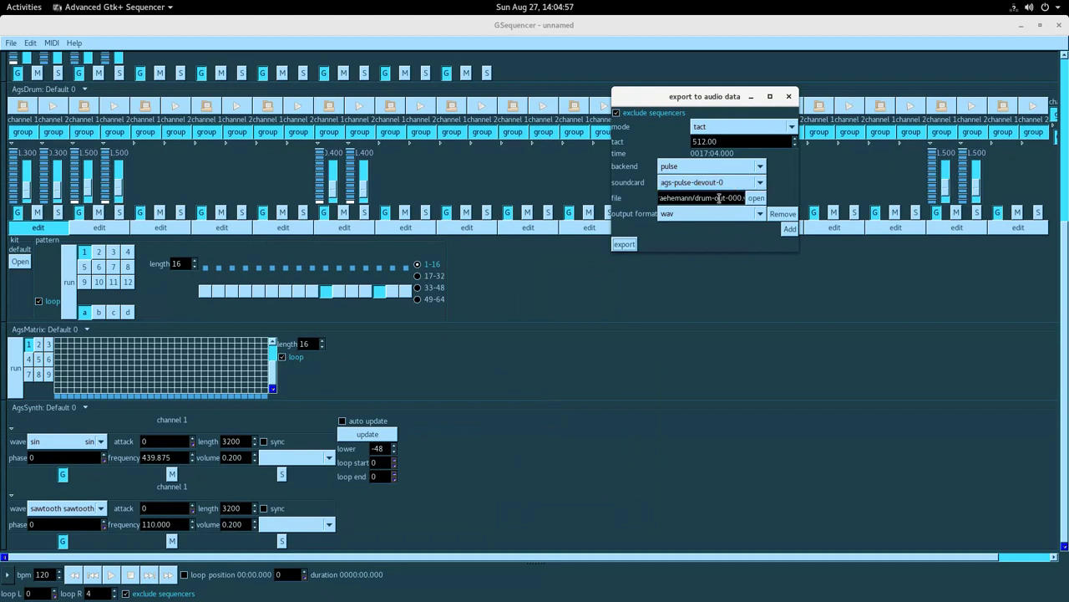
left_click_drag(715, 198, 698, 200)
type("matrix")
left_click(628, 244)
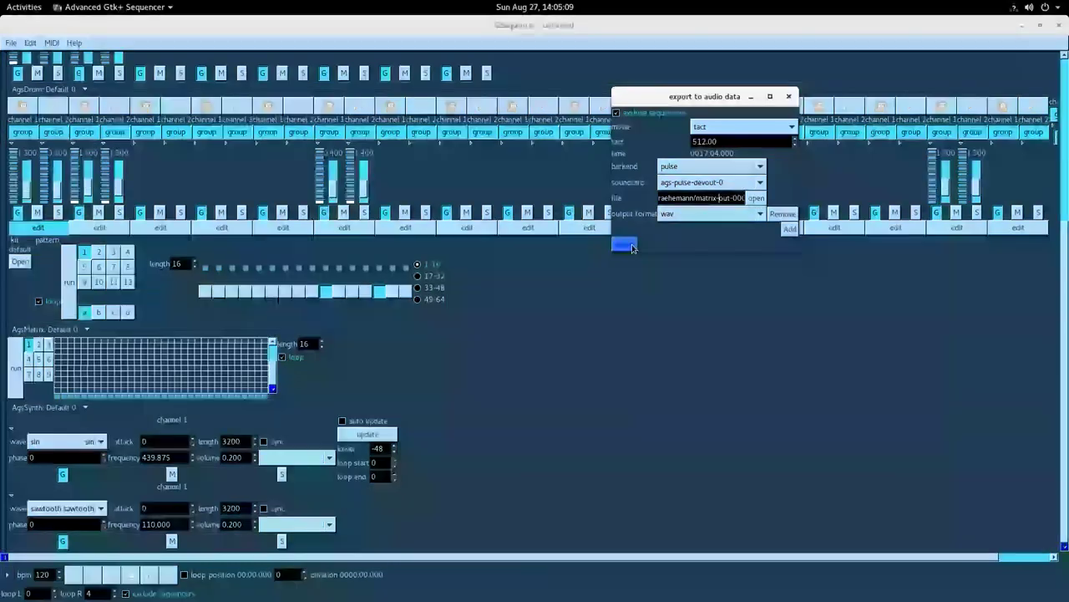
left_click(635, 305)
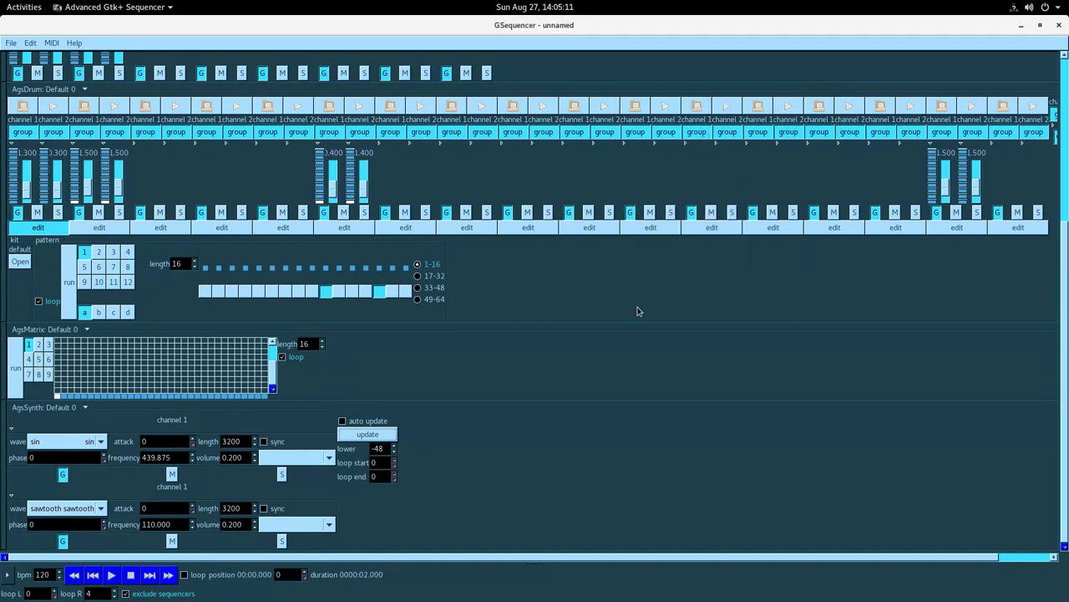
- Run the Matrix machine and place notes on steps 1, 5, 9, 13 and 14 of one lower grid row
left_click(19, 367)
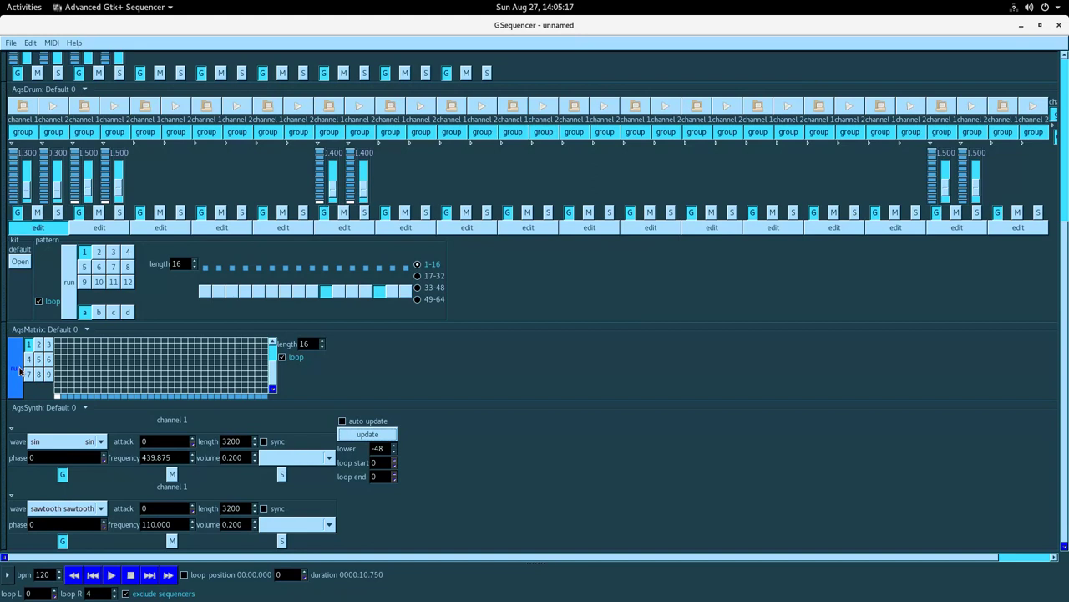
left_click(17, 367)
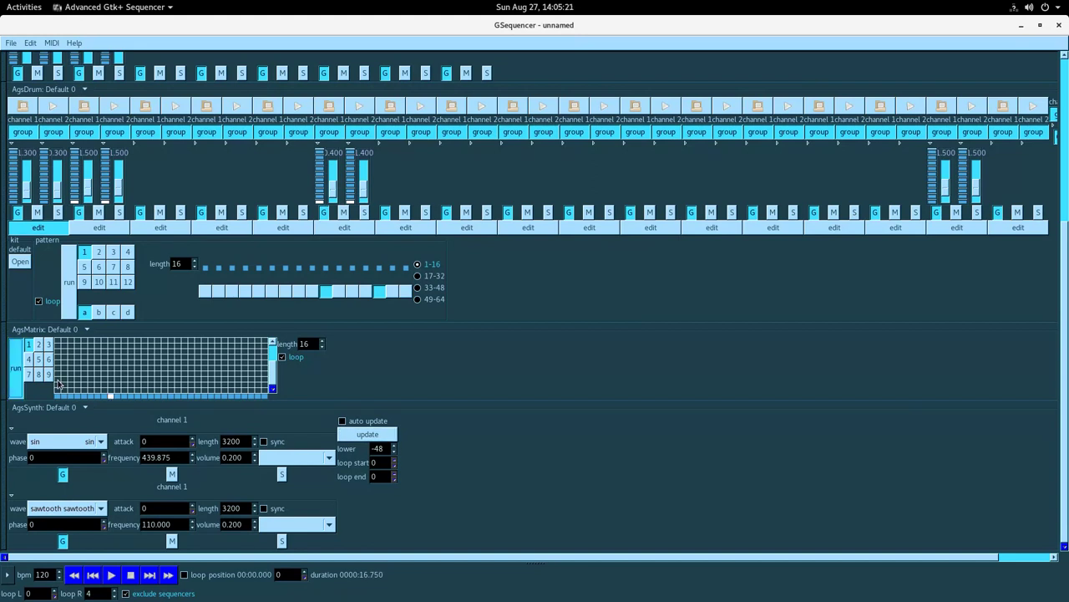
left_click(57, 379)
left_click(82, 380)
left_click(110, 380)
left_click(140, 381)
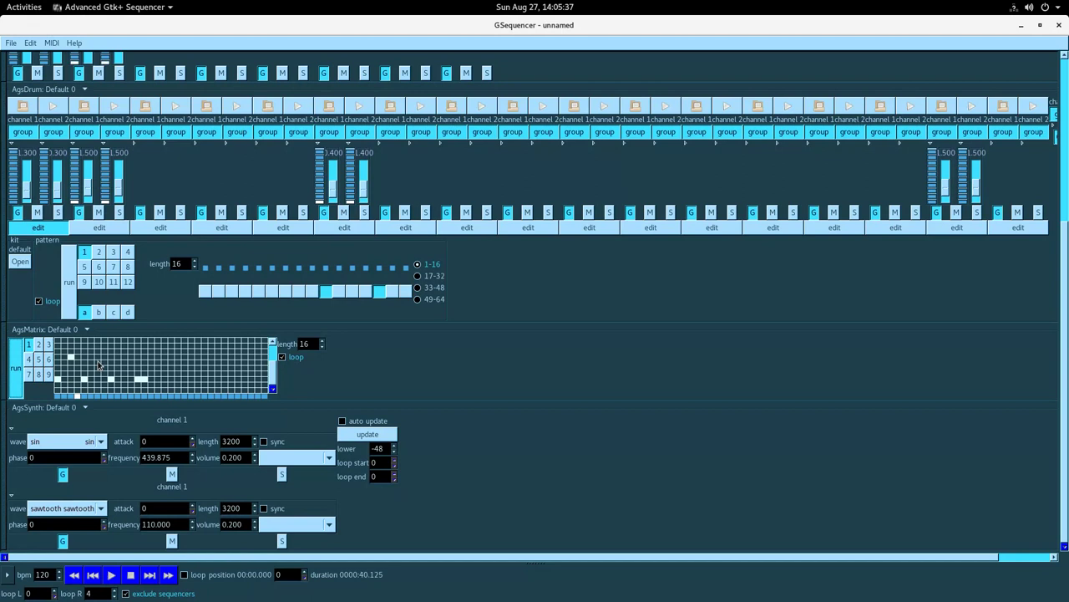
- Add higher notes to the Matrix pattern on steps 3, 7, 11, 15 and 16
left_click(96, 363)
left_click(124, 357)
left_click(151, 362)
- Set the phase of the Synth's first oscillator to 52 and update the machine
left_click(37, 457)
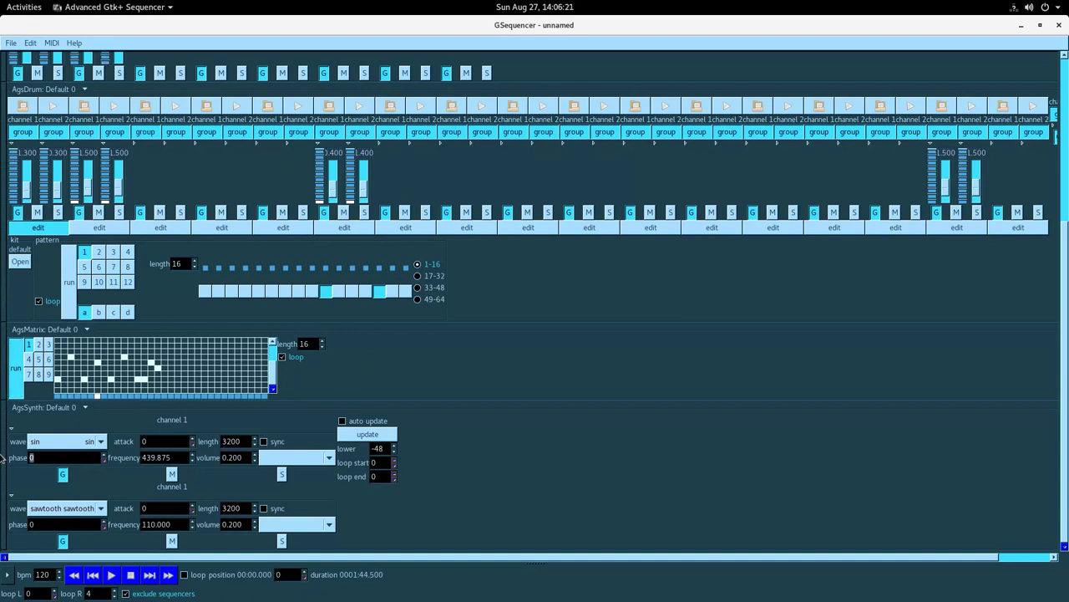
type("52")
left_click(371, 436)
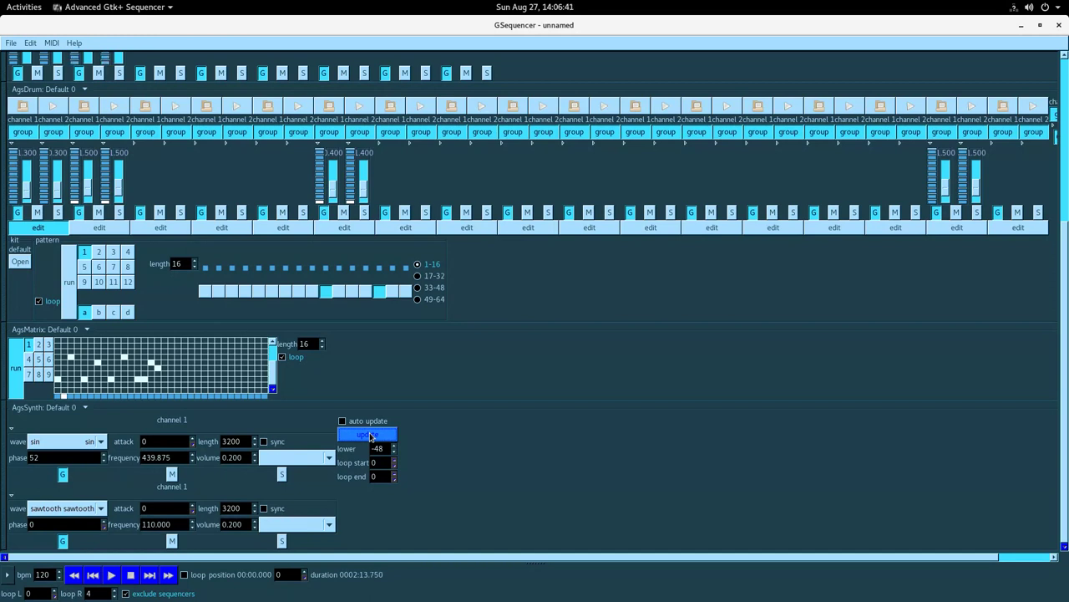
left_click(370, 437)
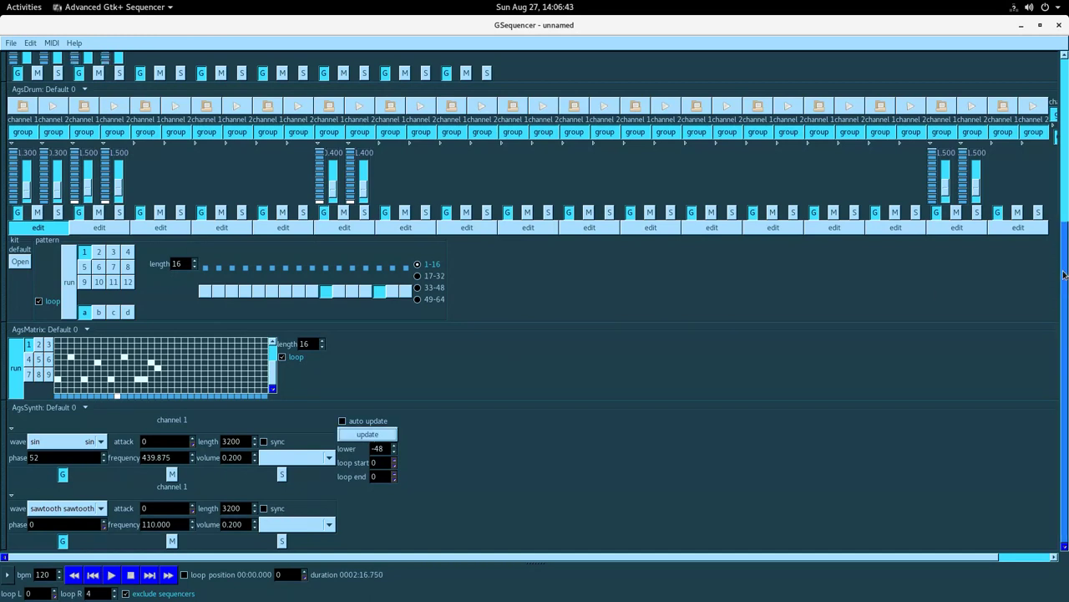
- Lower the volume of the third and fourth channels of AgsMixer: Default 1 to 0.600
scroll(1066, 229, "up", 2)
scroll(1066, 229, "up", 3)
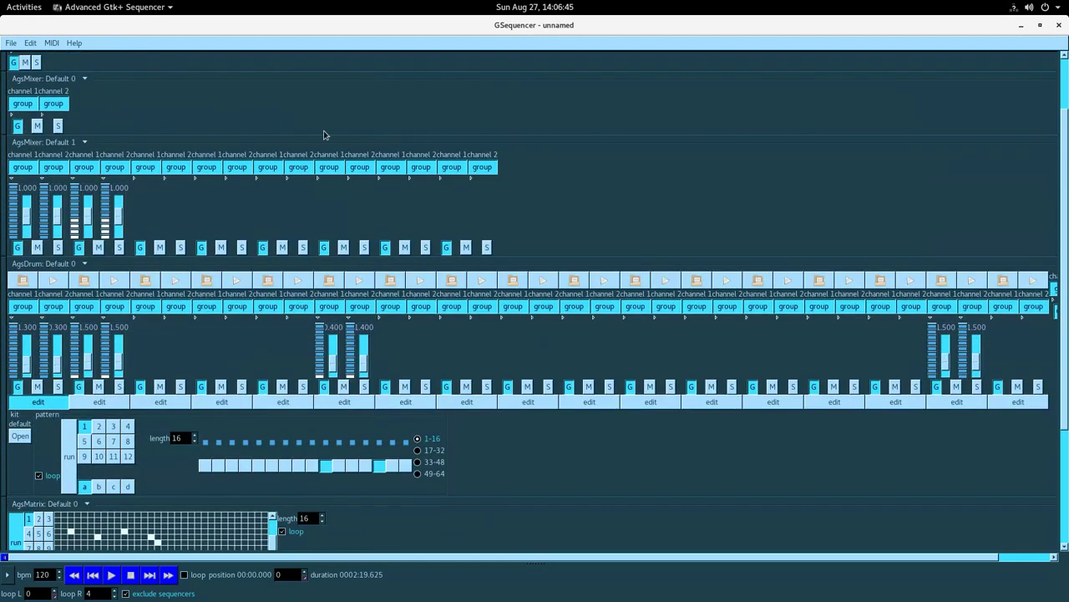
left_click(89, 236)
left_click(120, 237)
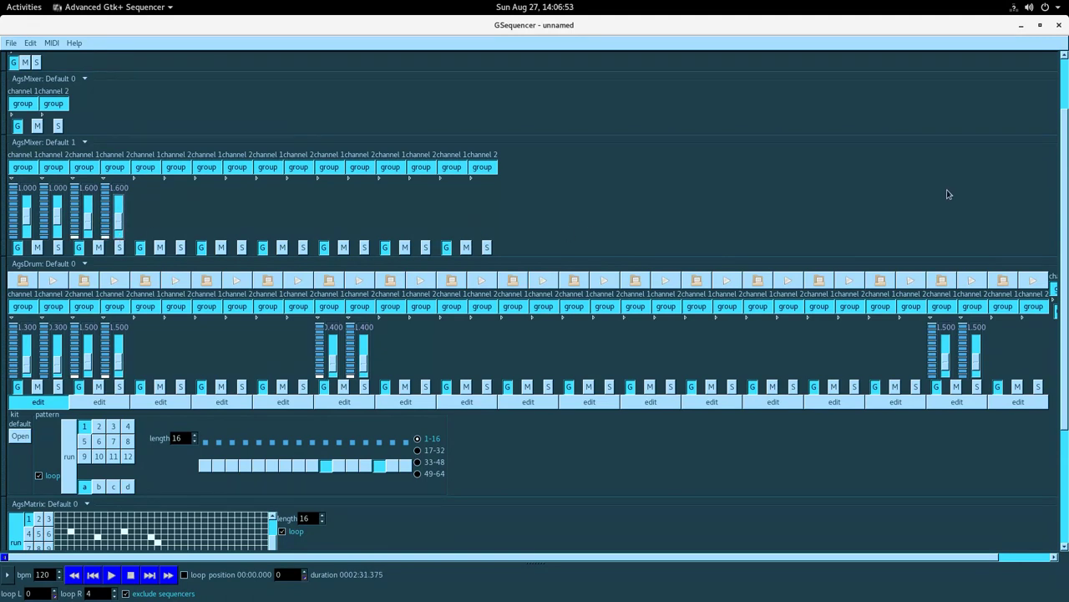
scroll(1066, 536, "down", 3)
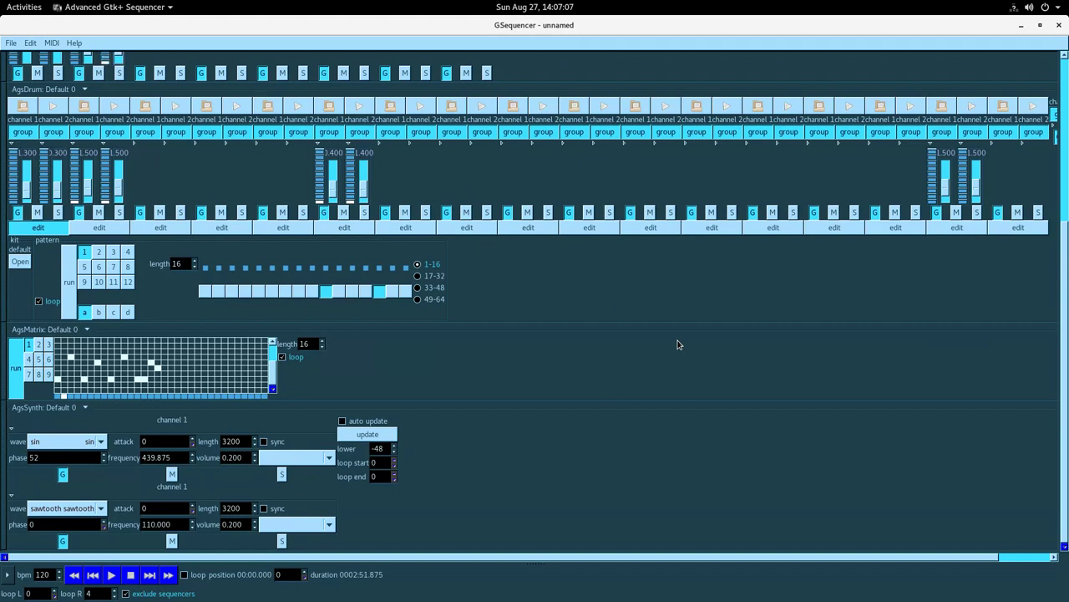
- Stop the running wav export from the audio export window and return to the main window
key("alt+Tab")
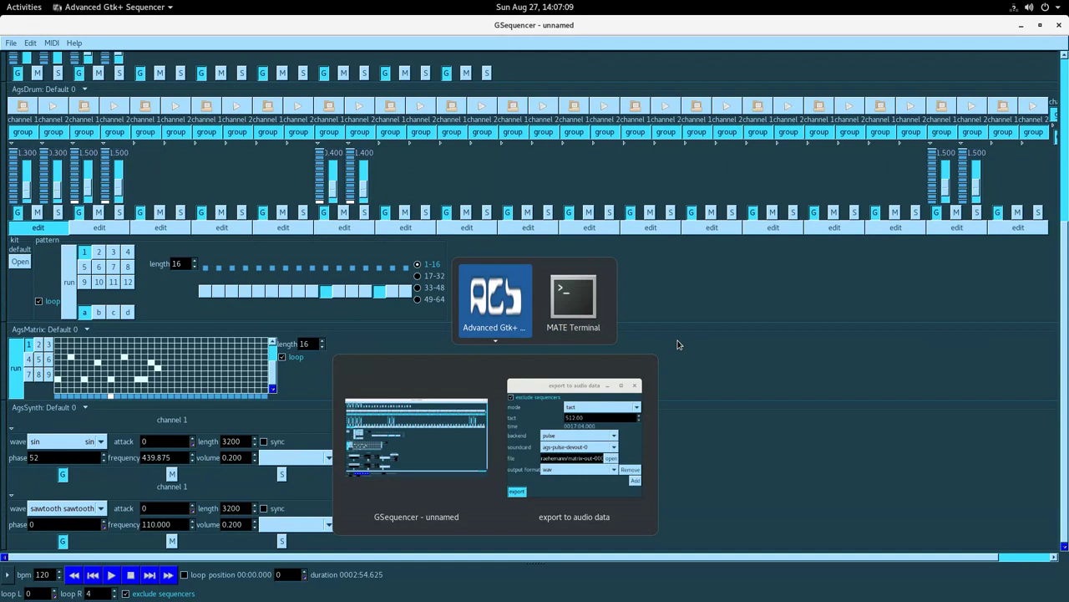
left_click(642, 430)
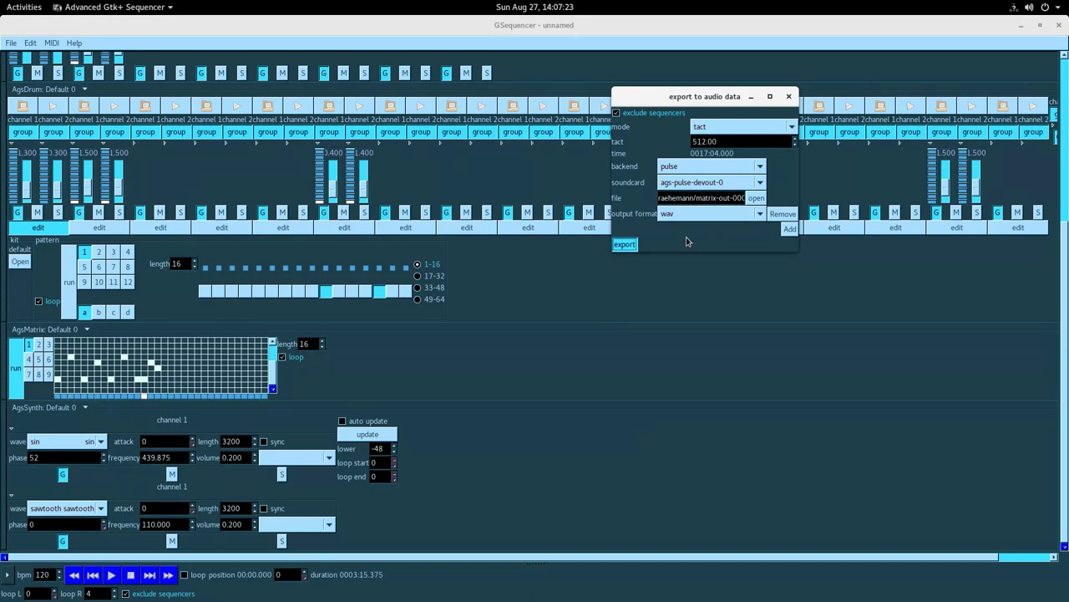
left_click(625, 245)
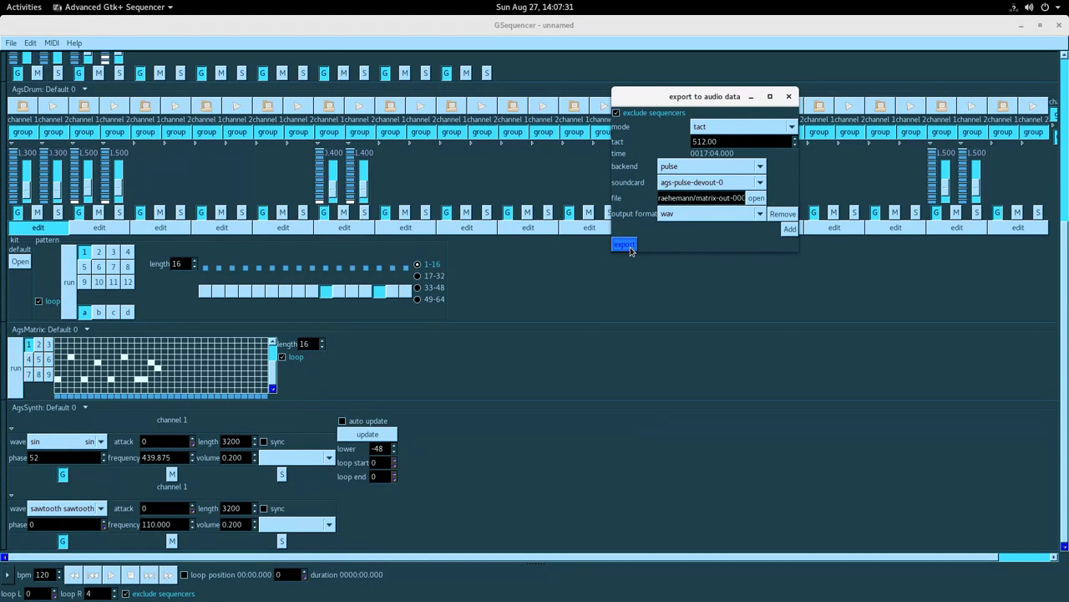
key("Escape")
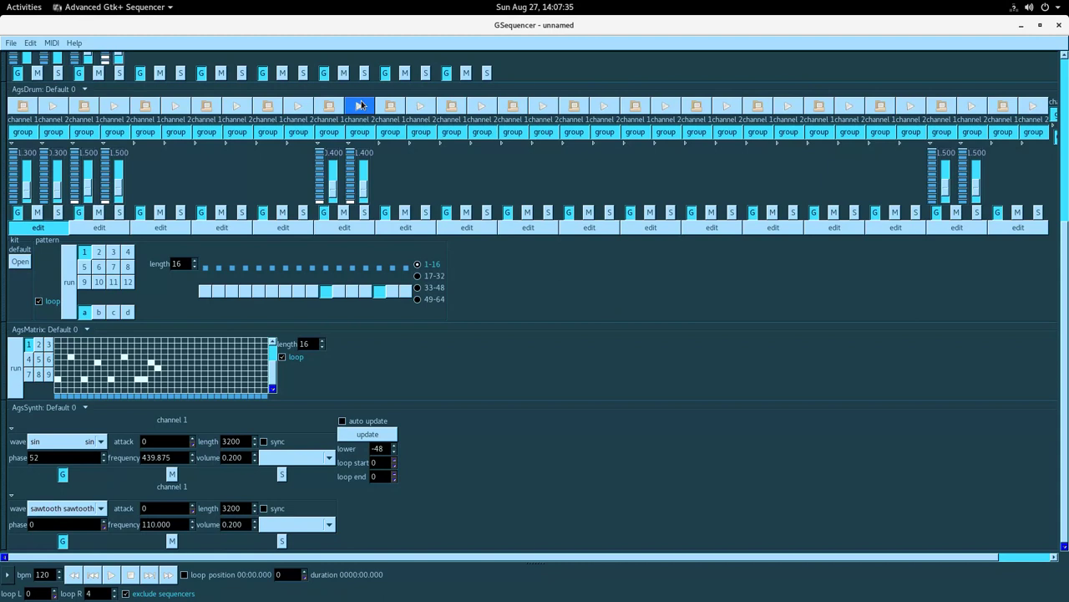
- Add a Syncsynth machine to the project
left_click(30, 43)
mouse_move(33, 57)
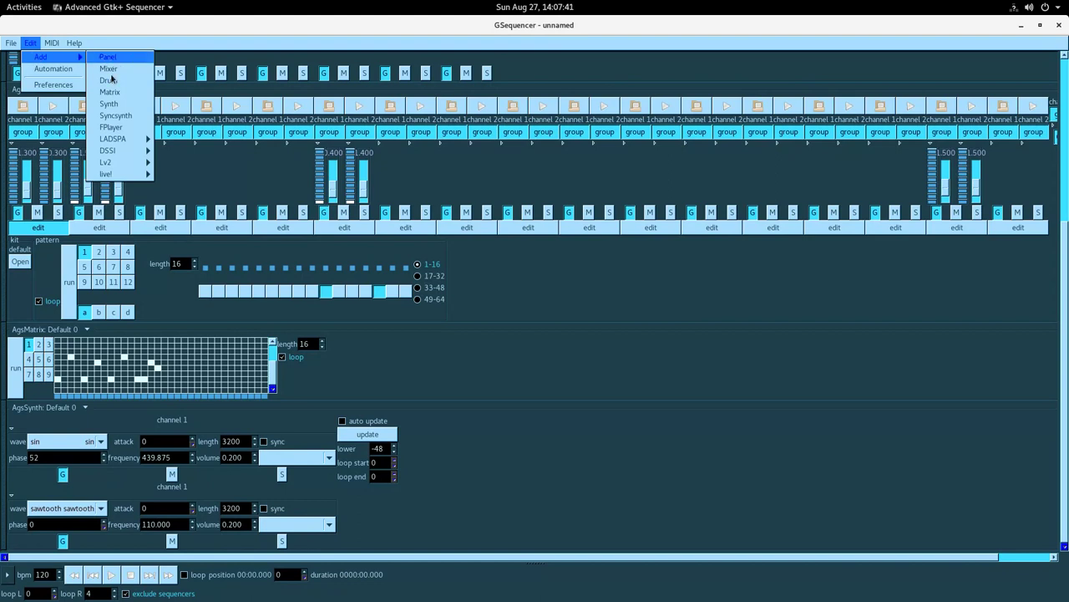
left_click(131, 120)
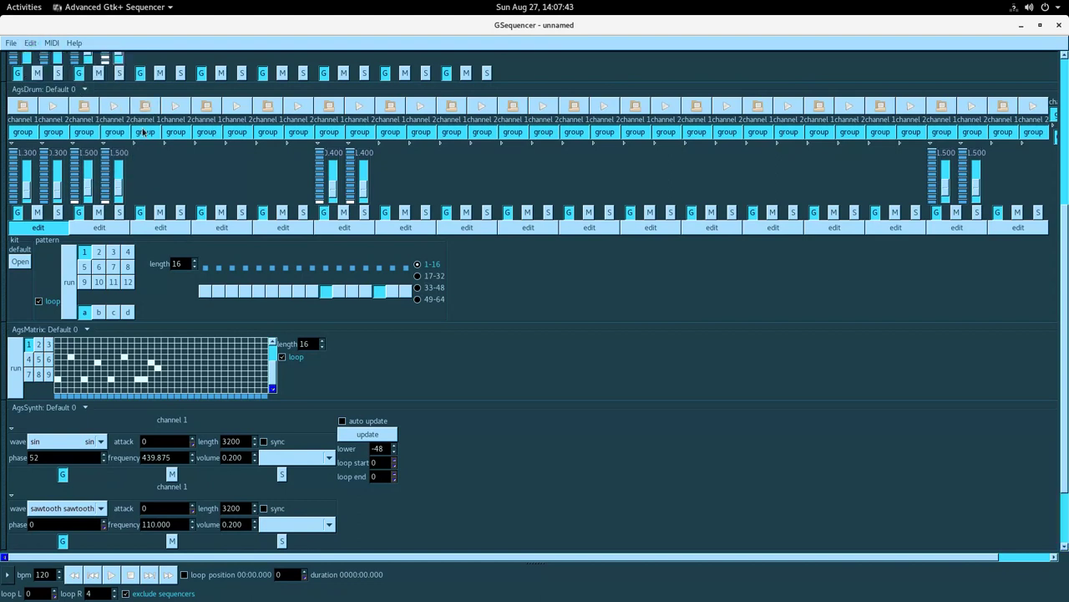
scroll(622, 407, "down", 2)
scroll(622, 407, "down", 1)
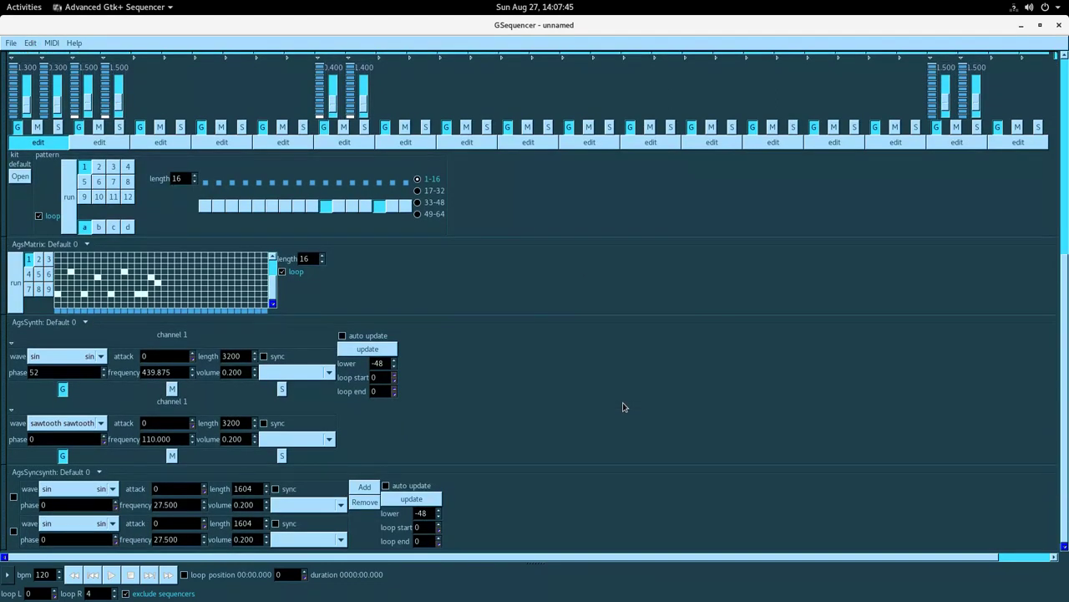
- Enable channel resizing in the Syncsynth properties and apply 2 outputs and 16 inputs
left_click(99, 473)
left_click(93, 558)
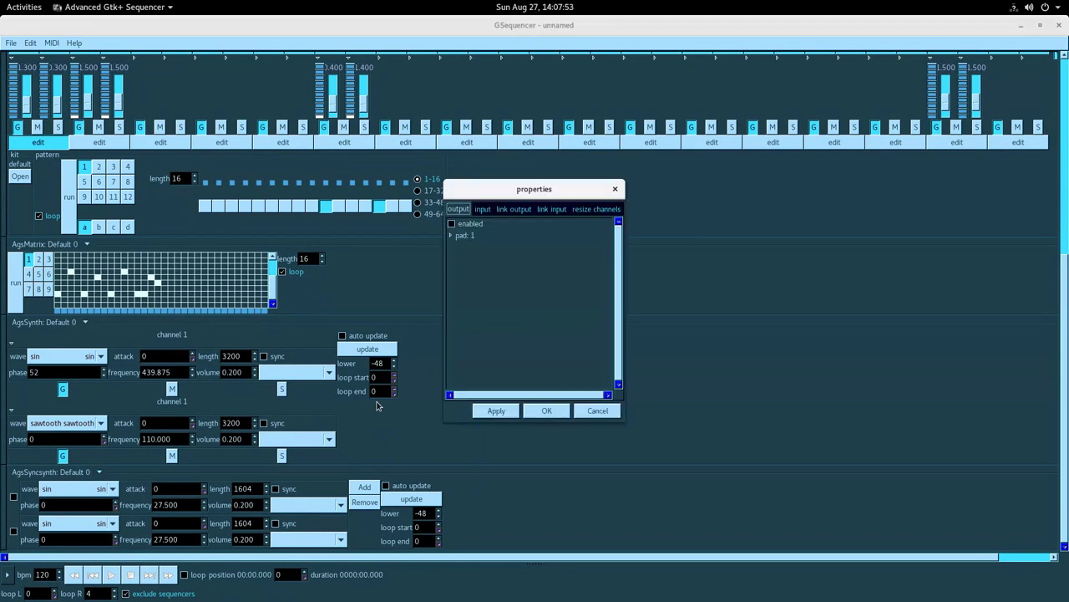
left_click(605, 210)
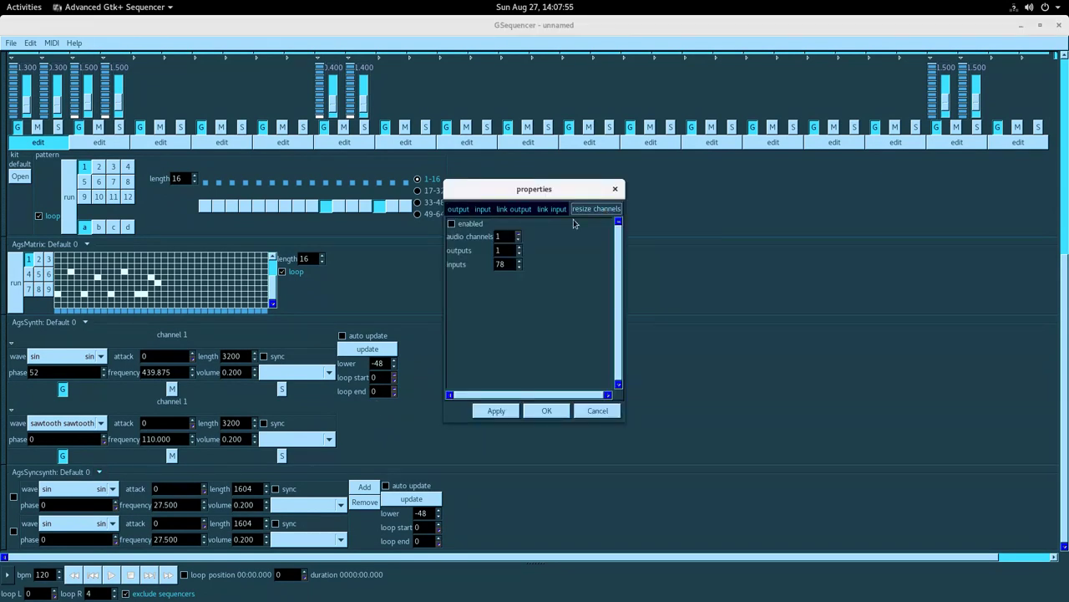
left_click(535, 227)
double_click(507, 250)
type("2")
double_click(510, 263)
type("16")
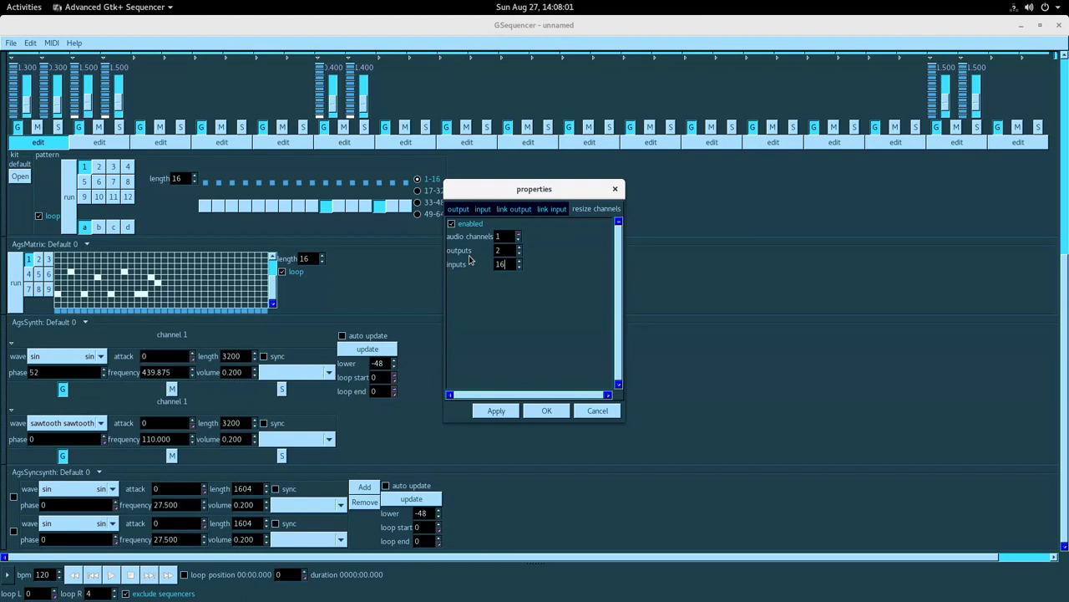
left_click(547, 410)
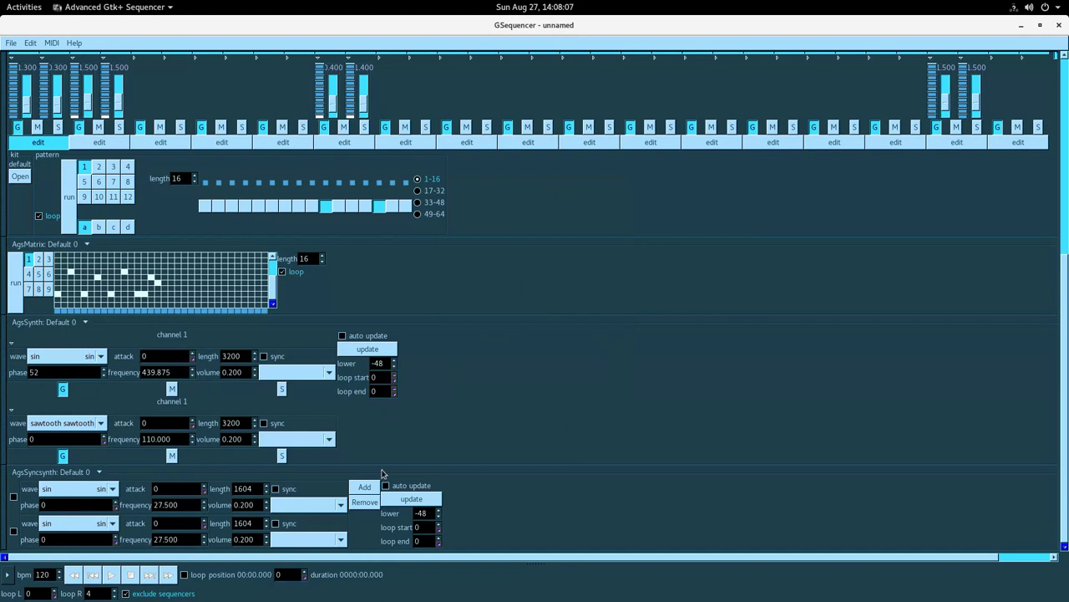
- Add two more oscillators to the Syncsynth and set the length of all four to 3200
left_click(364, 488)
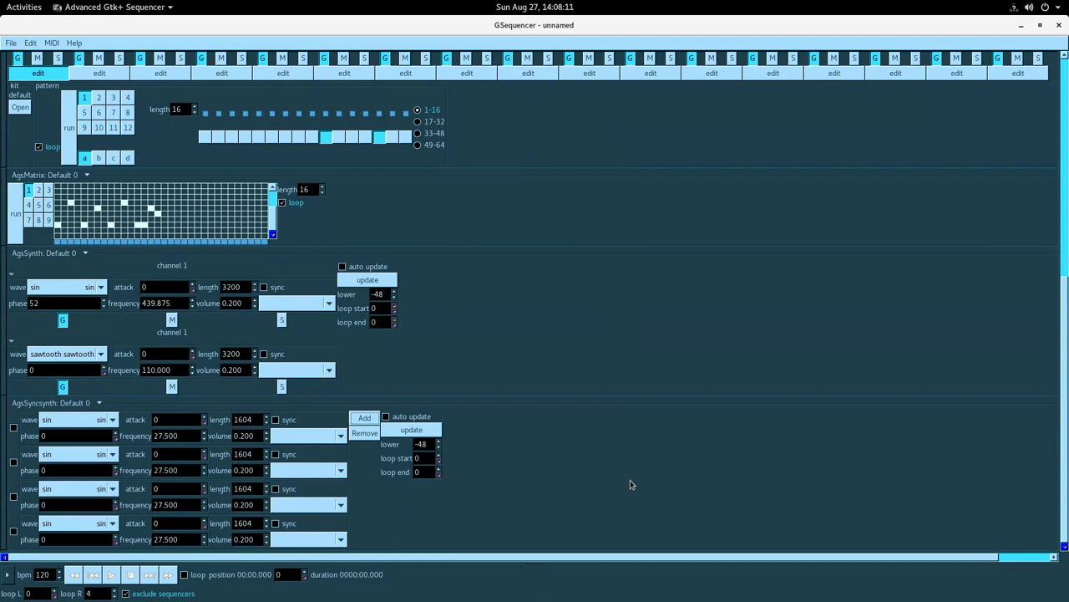
double_click(243, 419)
type("3200")
double_click(243, 454)
type("3200")
double_click(243, 488)
type("3200")
double_click(253, 522)
type("3200")
- Set the Syncsynth's loop start to 800 and loop end to 3200
double_click(418, 458)
type("800")
key("Tab")
type("3200")
- Set the frequency of the Syncsynth's first oscillator to 440
double_click(167, 436)
type("44")
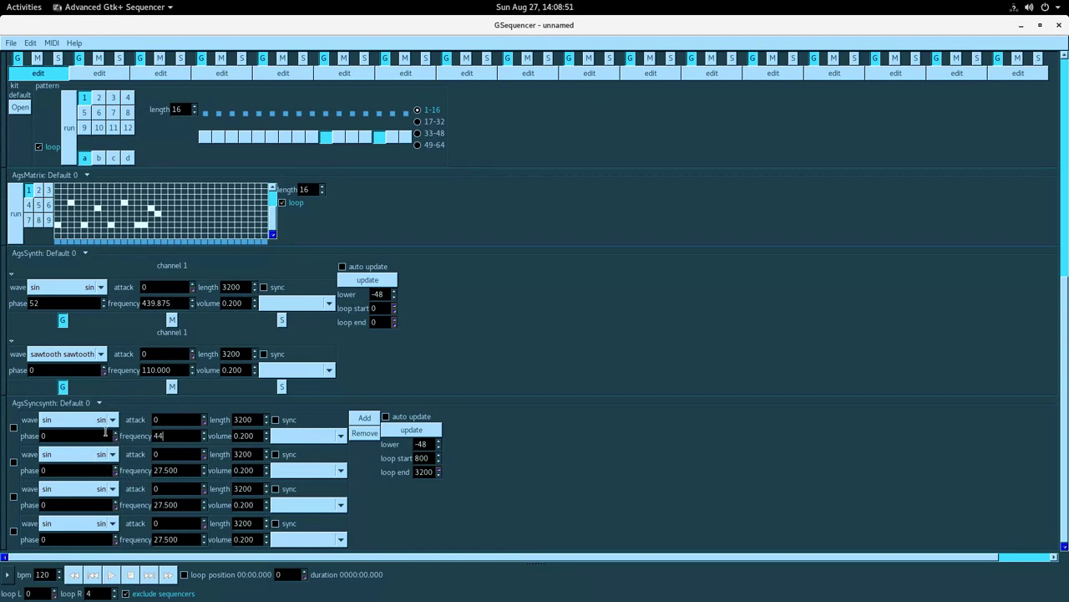
type("0")
key("Return")
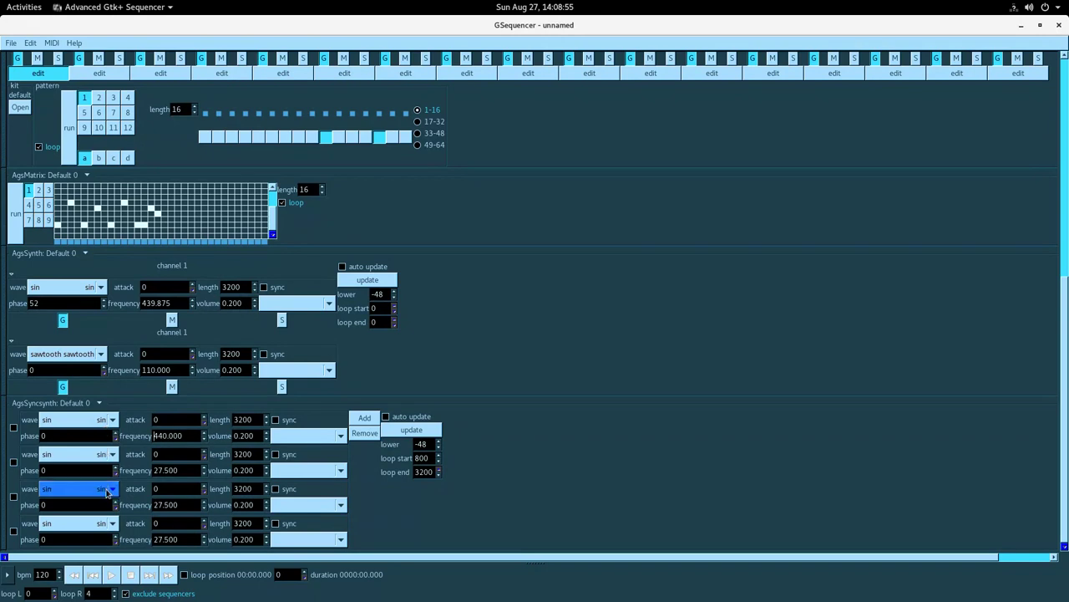
- Change the wave of the Syncsynth's third oscillator to sawtooth, leaving the fourth on sin
left_click(109, 523)
left_click(99, 536)
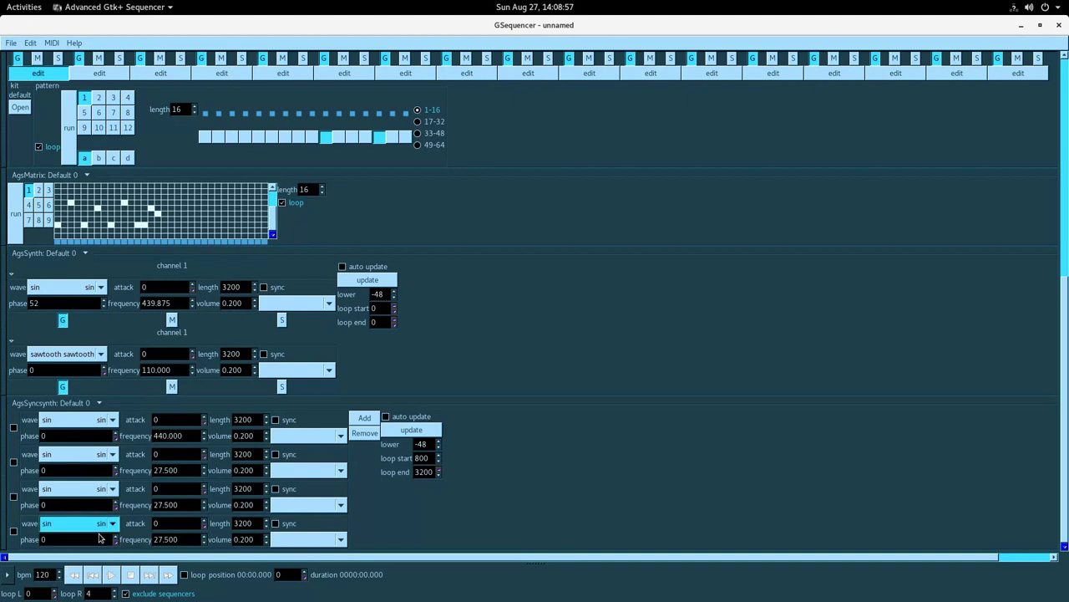
left_click(107, 524)
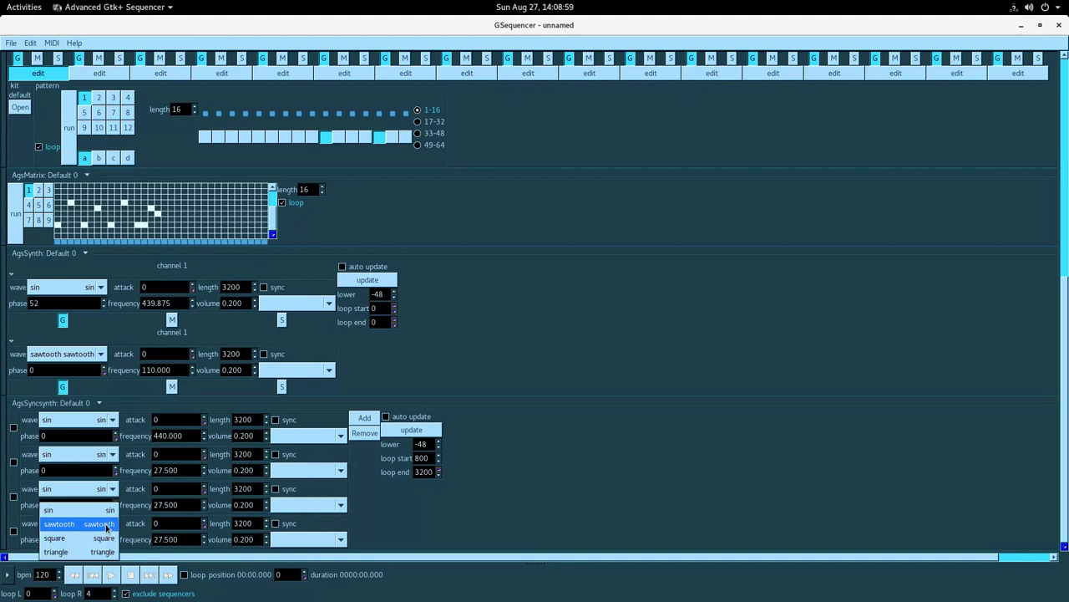
left_click(101, 513)
left_click(101, 523)
left_click(101, 507)
- Set the Syncsynth's third oscillator frequency to 110 and the second to 439.875
left_click_drag(181, 505, 128, 498)
type("110.0")
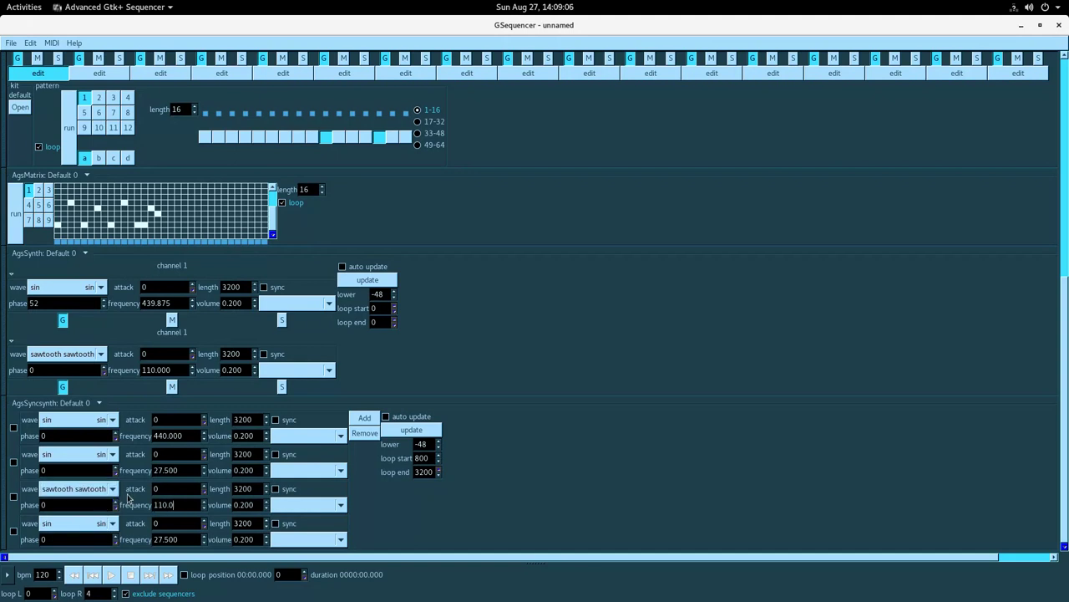
key("Return")
left_click_drag(178, 472, 143, 469)
type("439.875")
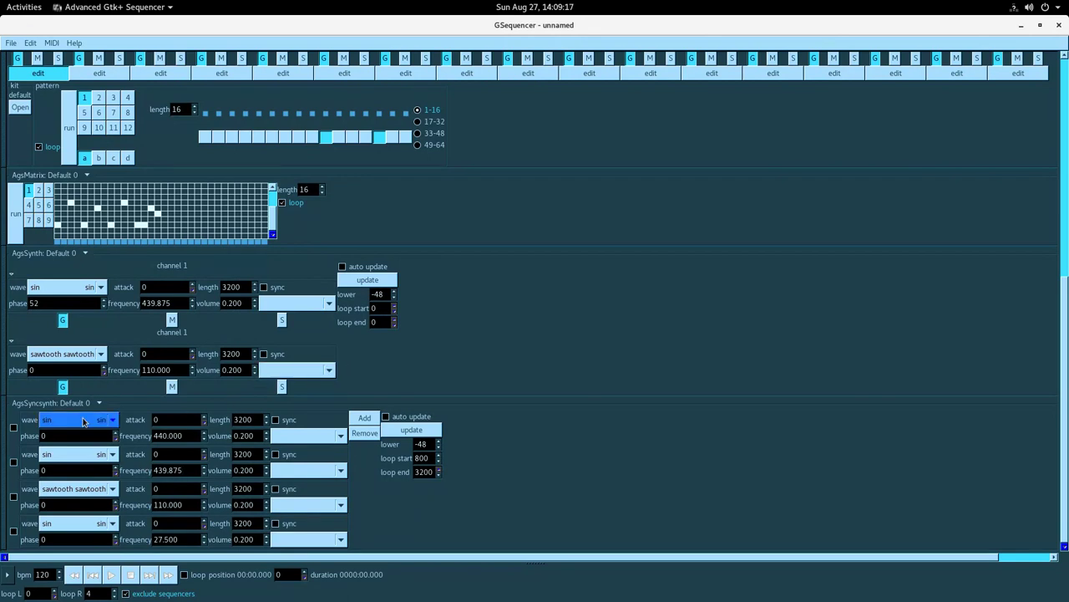
- Enable the output links in the Syncsynth properties and connect pads 1 and 2 to AgsMixer: Default 1
left_click(99, 403)
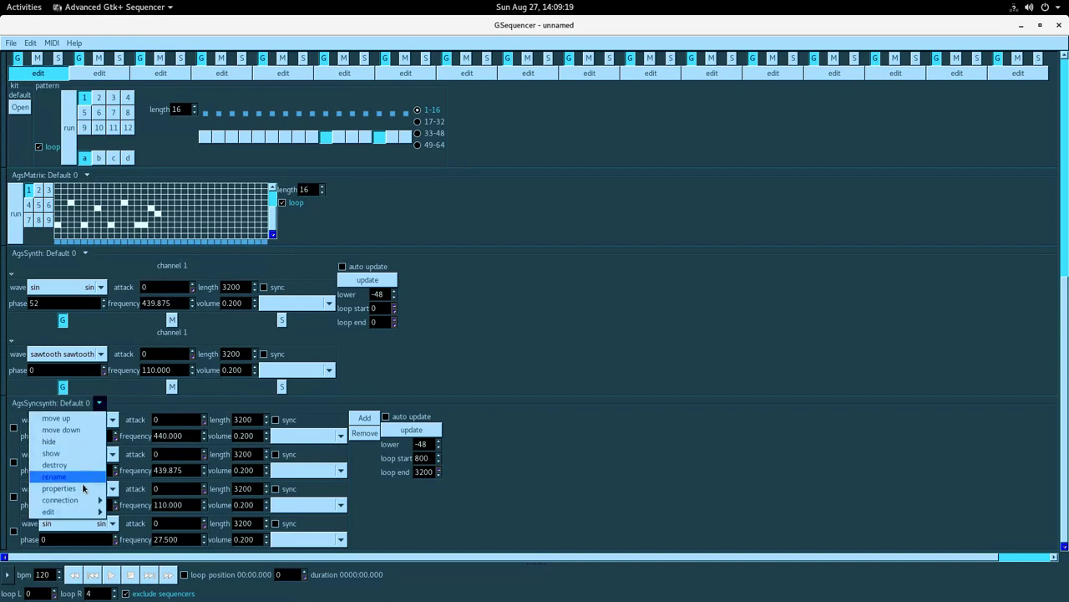
left_click(83, 488)
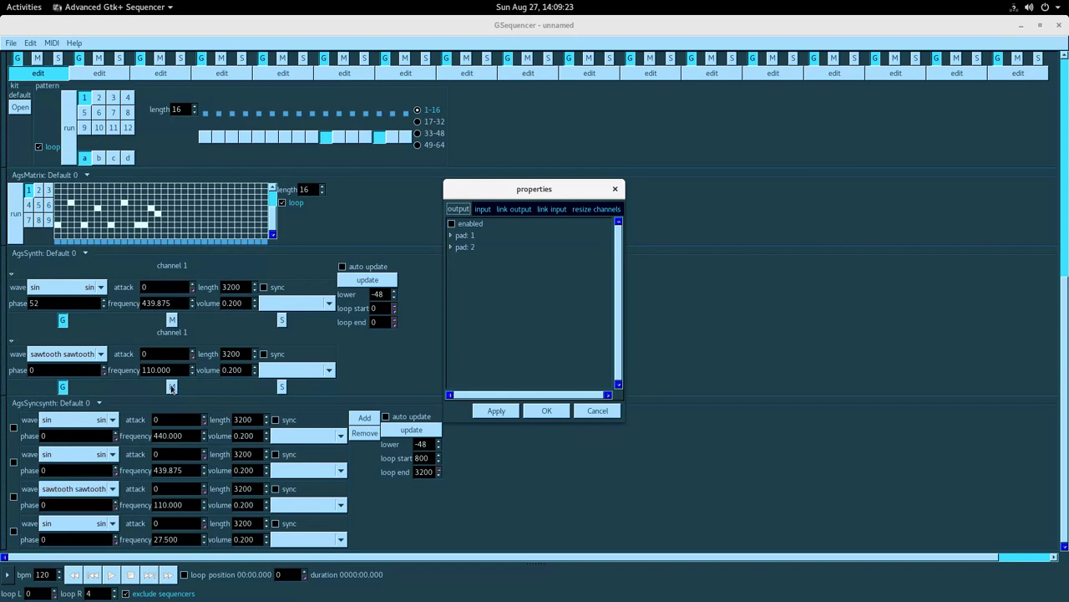
left_click(490, 226)
left_click(465, 246)
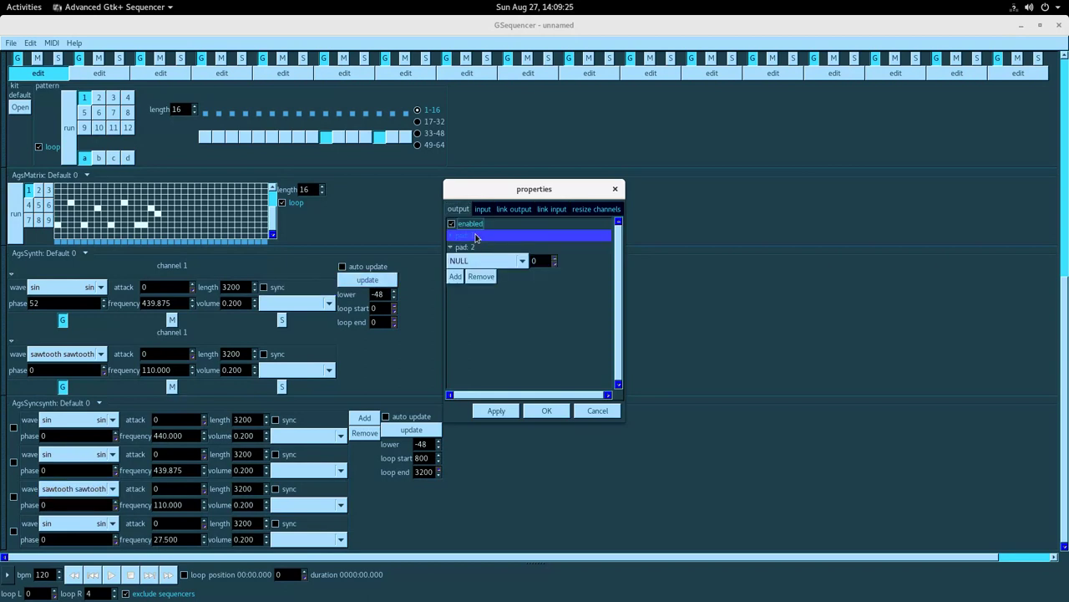
left_click(474, 235)
left_click(484, 250)
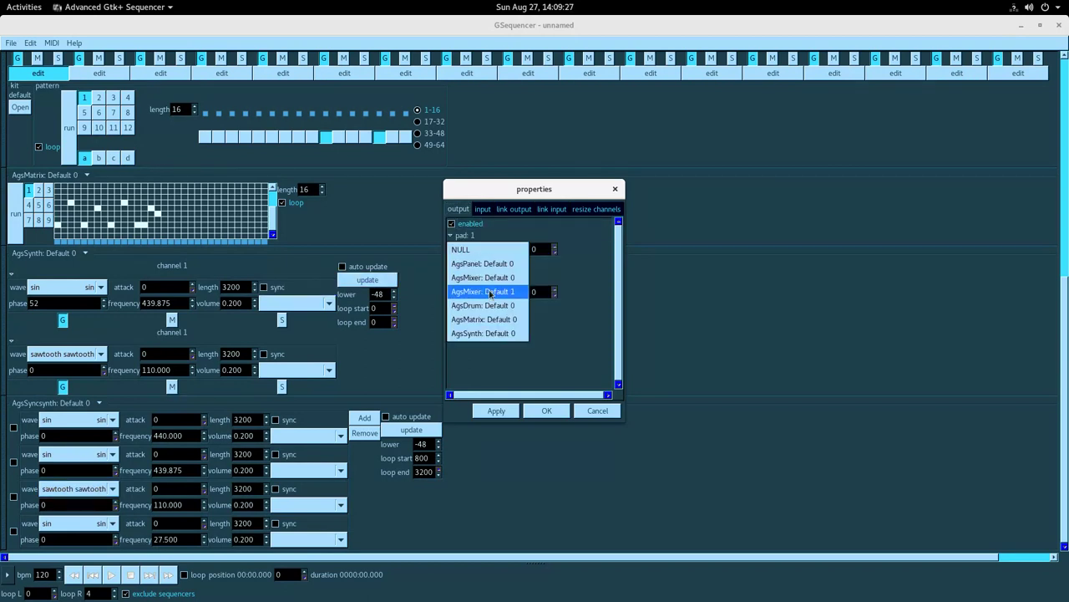
left_click(491, 292)
left_click(490, 293)
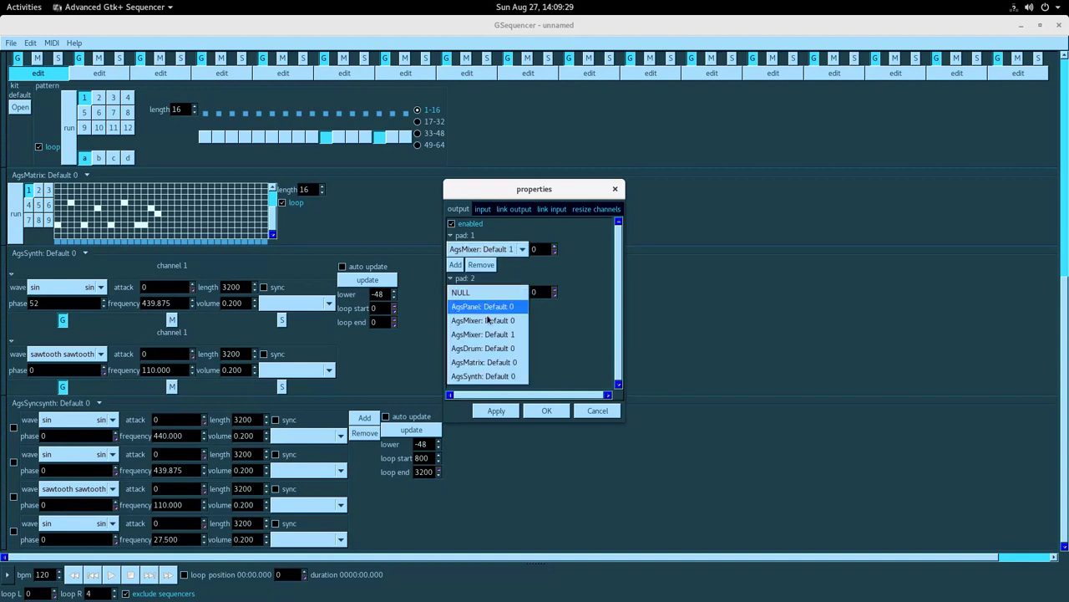
left_click(490, 338)
- Set the mixer line of output pad 1 to 4, raise the line of pad 2, and accept the Syncsynth links
left_click(555, 248)
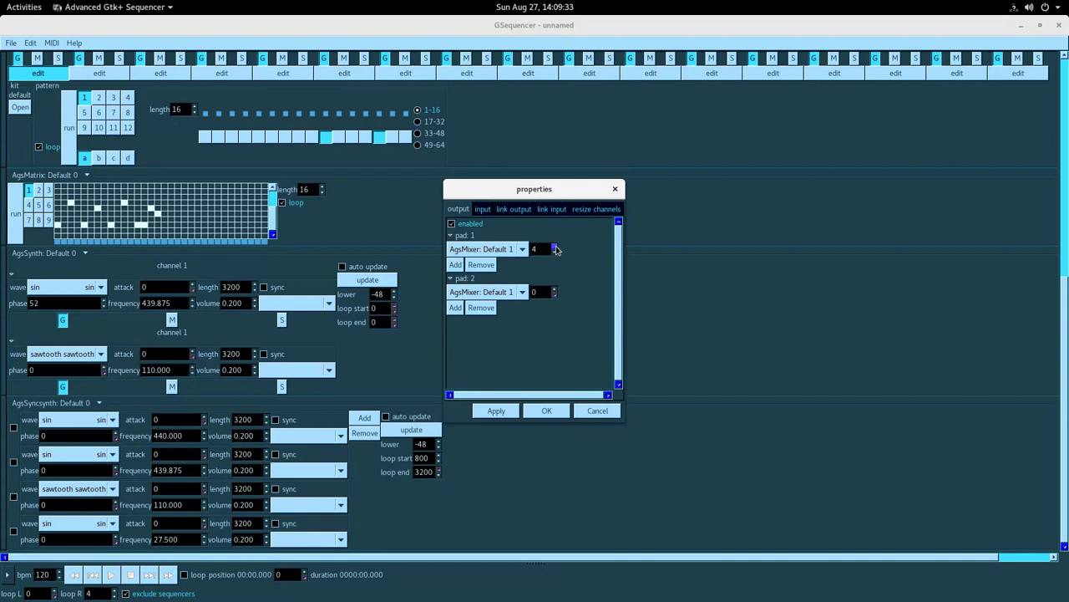
left_click(557, 289)
left_click(557, 290)
left_click(547, 411)
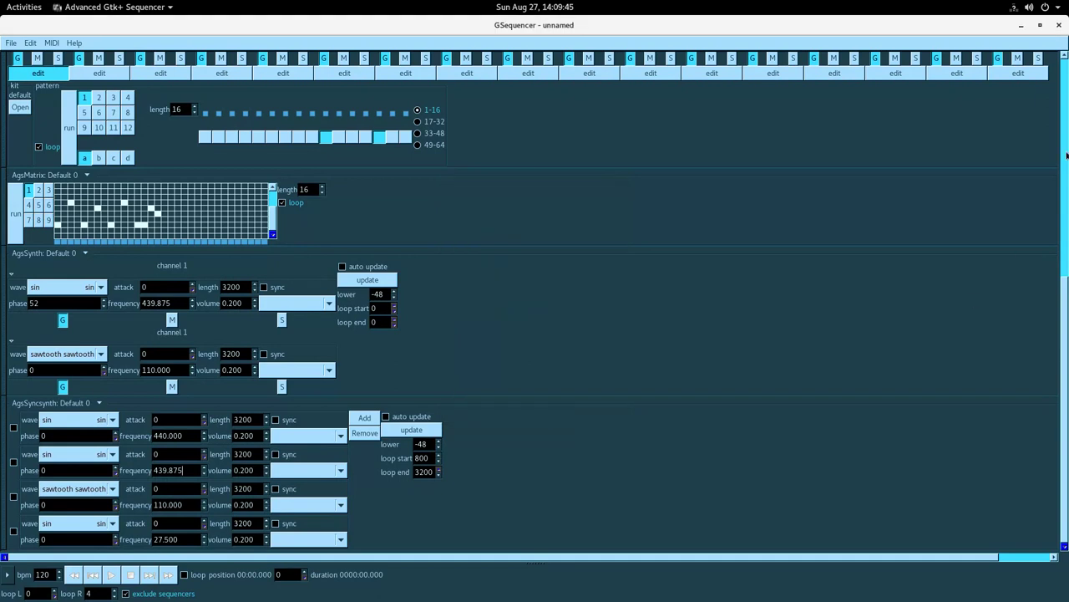
- Examine which machines are linked to input pads 1 to 3 of AgsMixer: Default 1, leaving its properties unchanged
scroll(1066, 154, "up", 5)
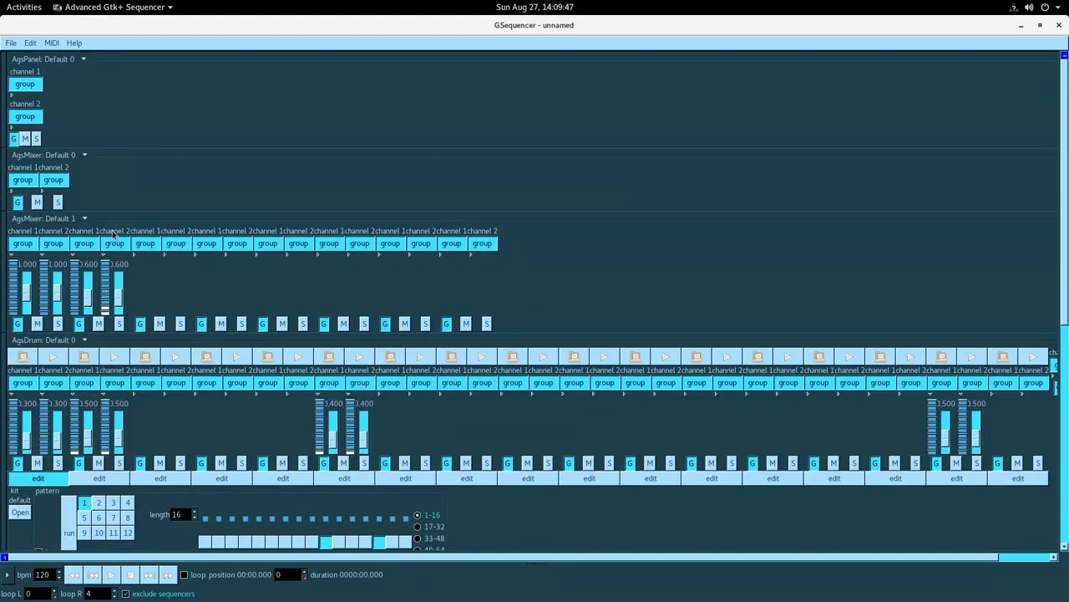
left_click(84, 218)
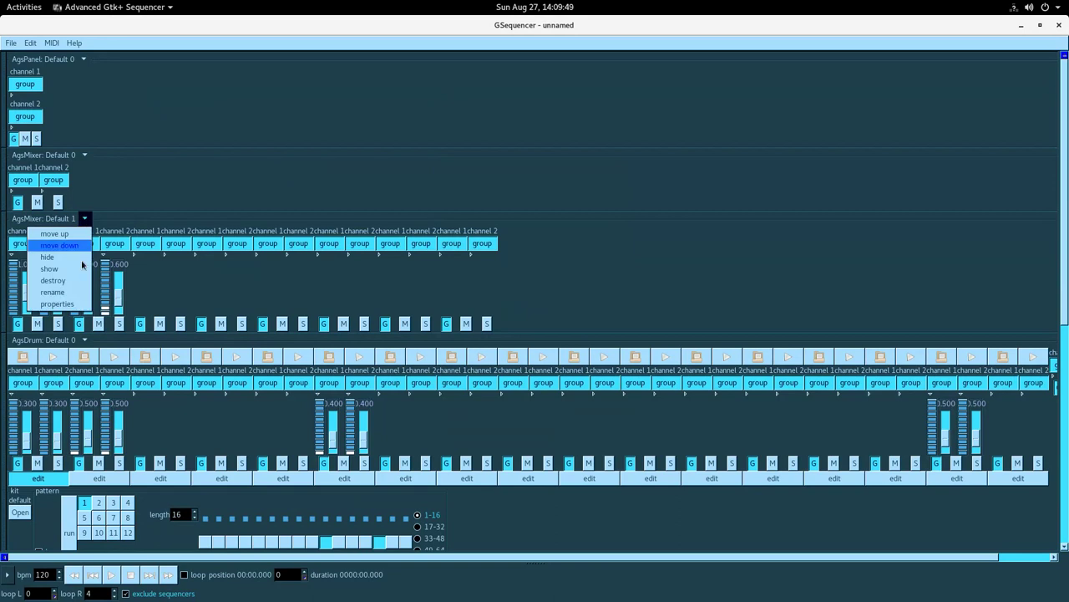
left_click(79, 304)
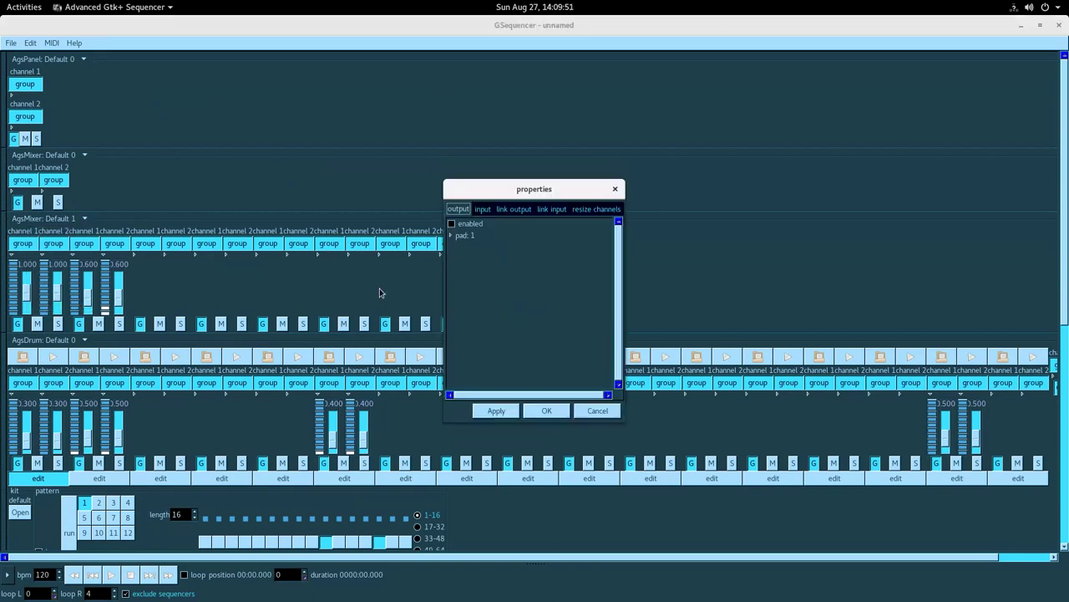
left_click(483, 208)
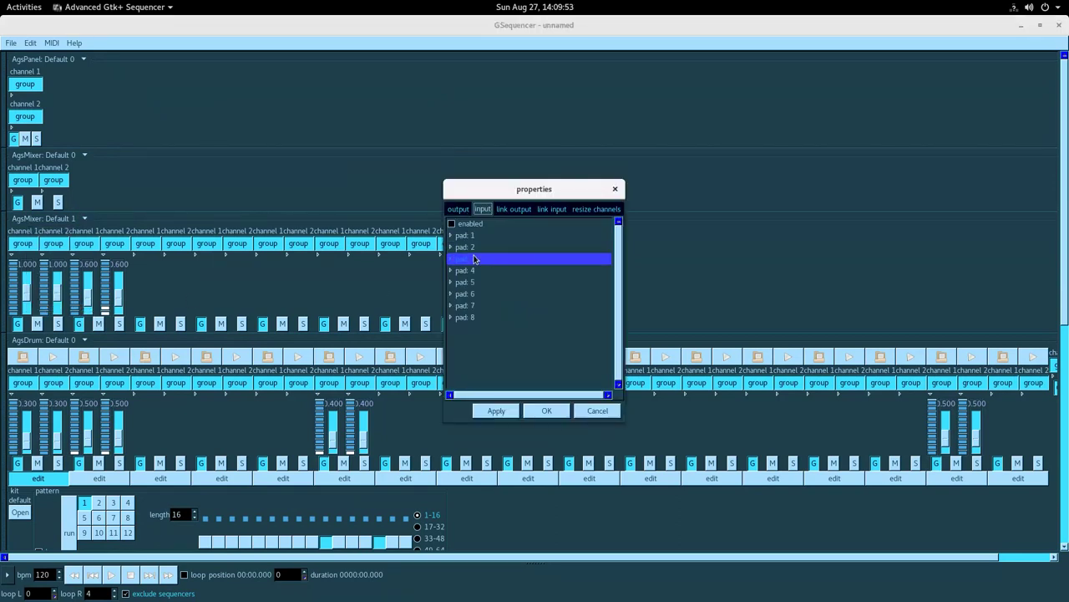
left_click(474, 259)
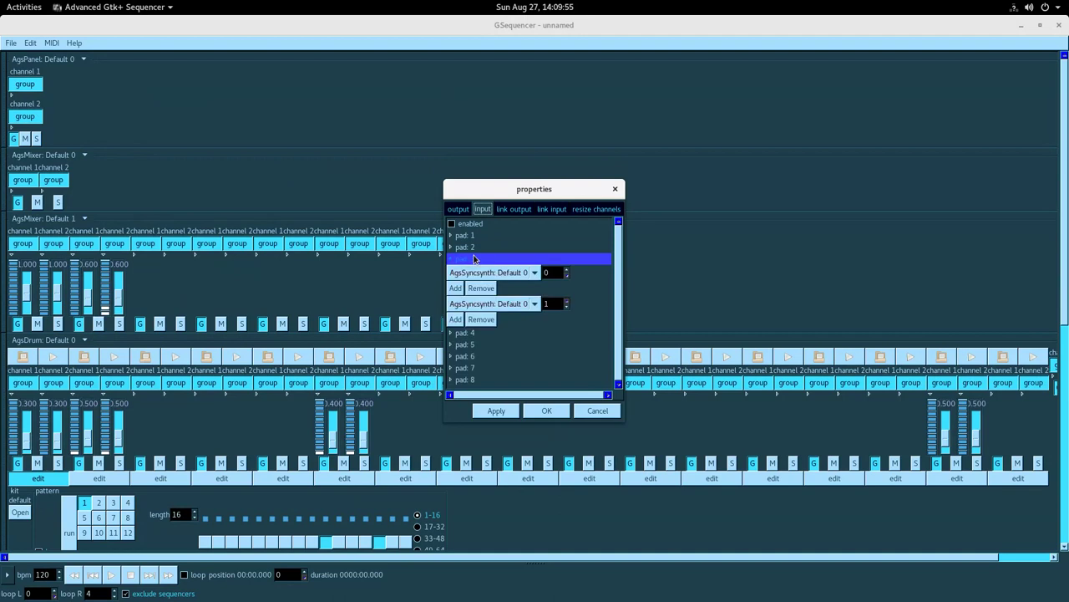
left_click(474, 247)
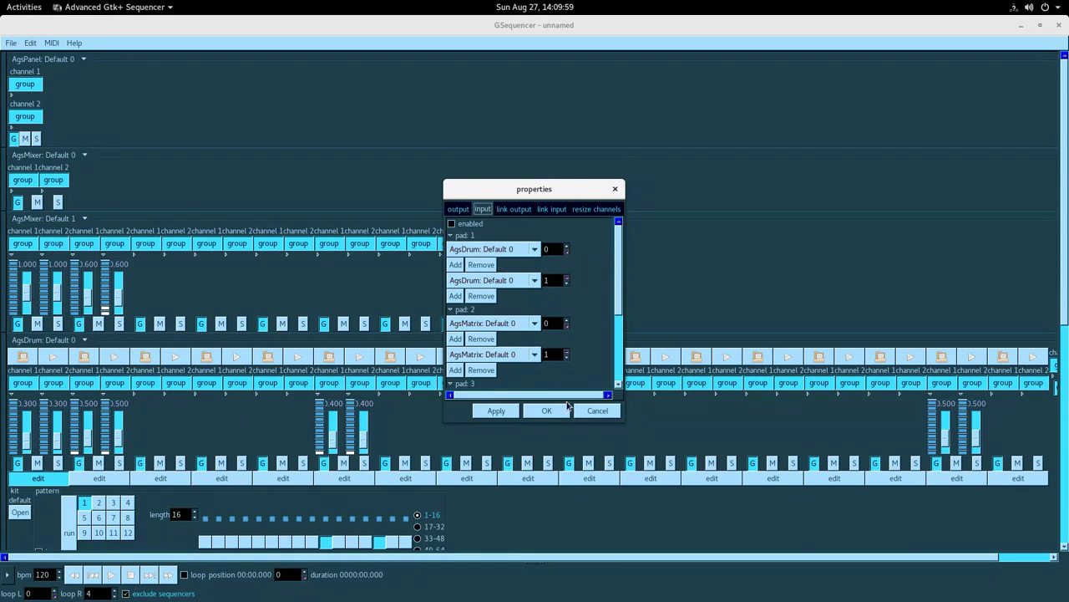
left_click(597, 411)
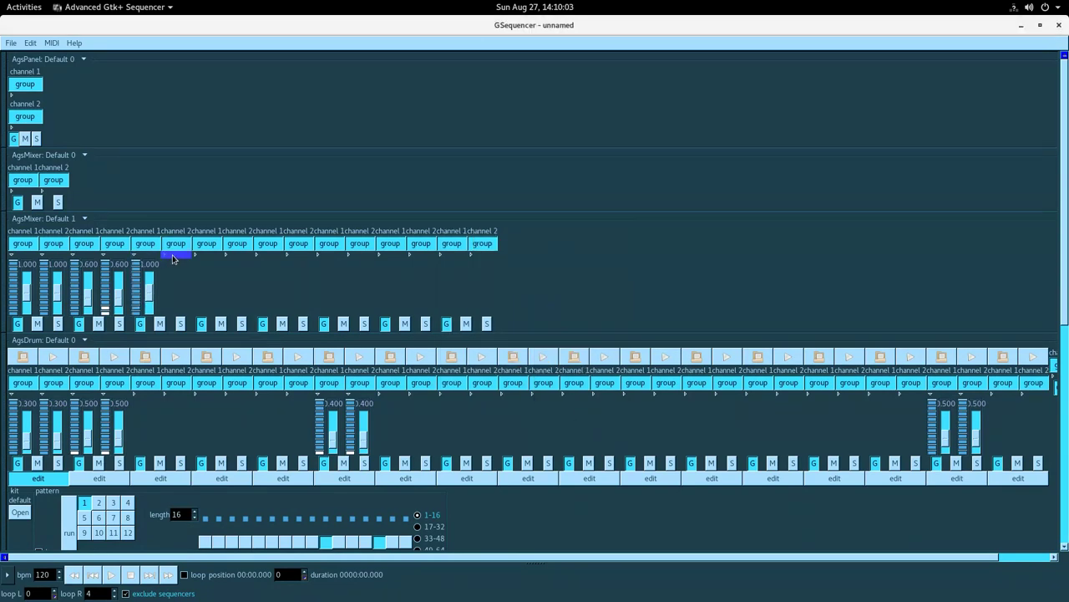
- Set the volume of the Syncsynth's third oscillator to 0.289 and update the synth
scroll(739, 240, "down", 10)
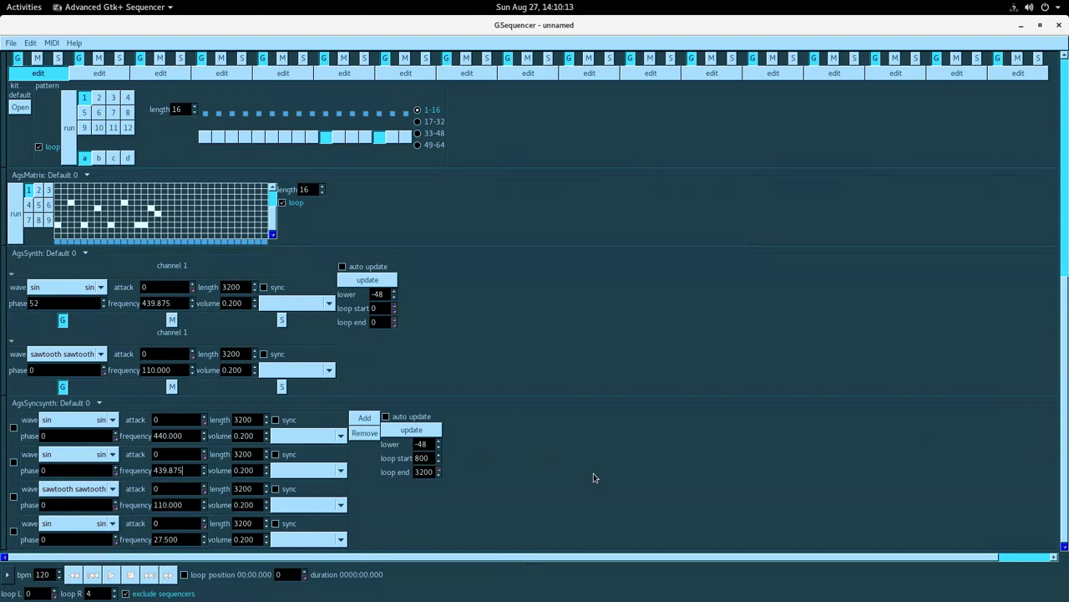
left_click(434, 431)
left_click(251, 505)
key("BackSpace")
key("BackSpace")
type("89")
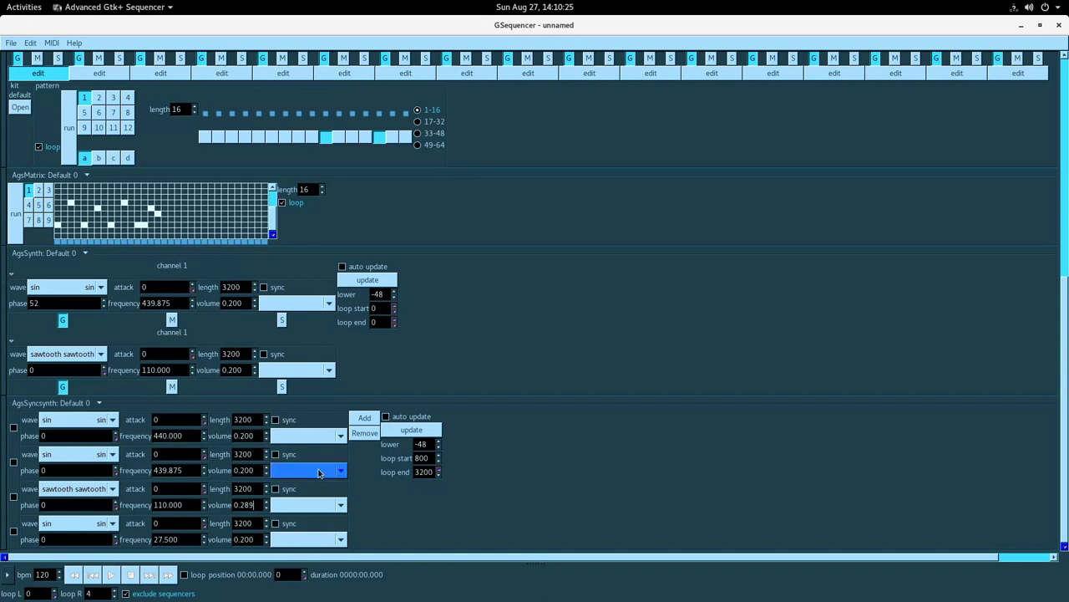
left_click(411, 430)
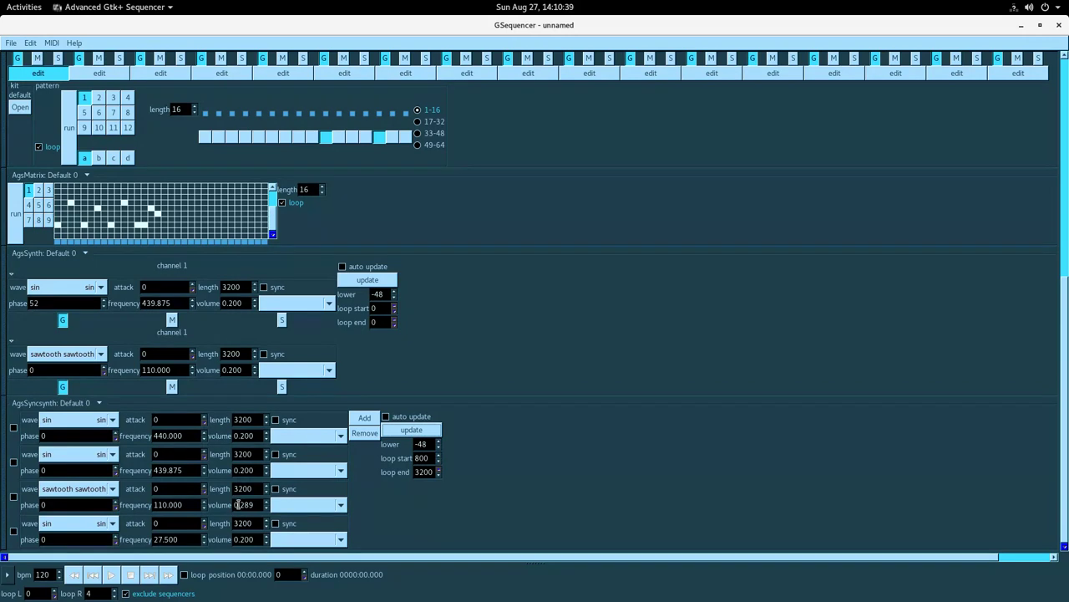
- Set the volume of the Syncsynth's third oscillator to 0.475 and update the synth
left_click_drag(238, 504, 254, 505)
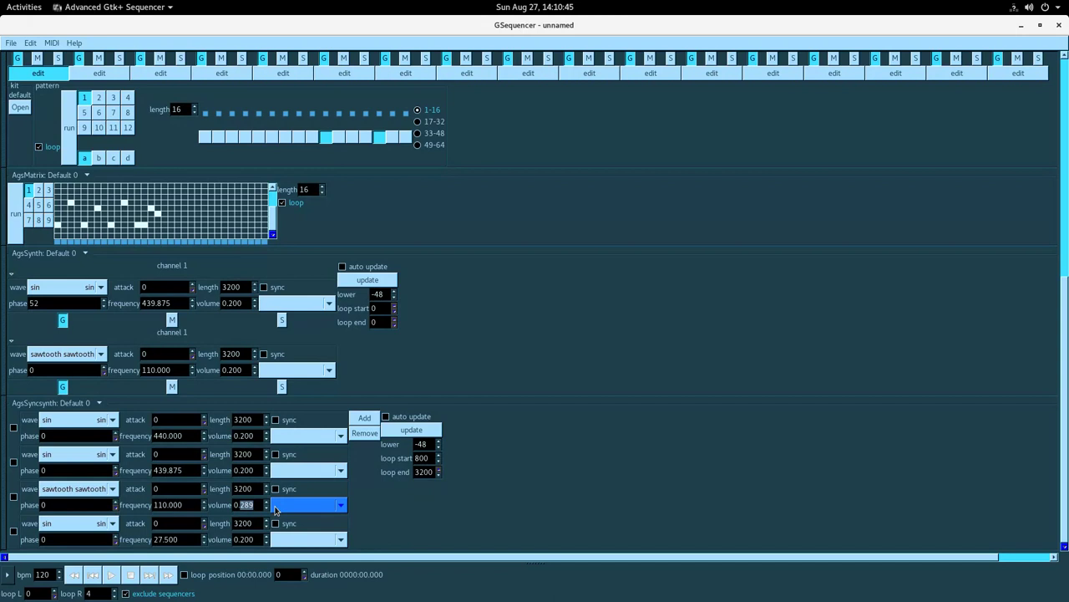
type("475")
left_click(411, 429)
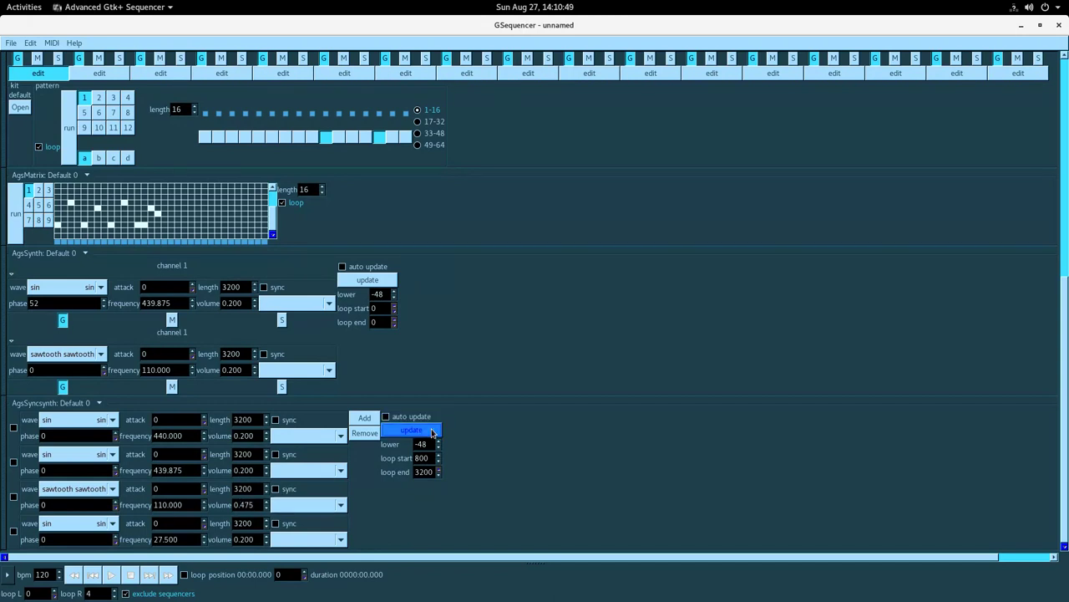
- Reveal the notation editor with its machine selector, add an index, and link it to AgsDrum: Default 0
left_click_drag(437, 558, 440, 446)
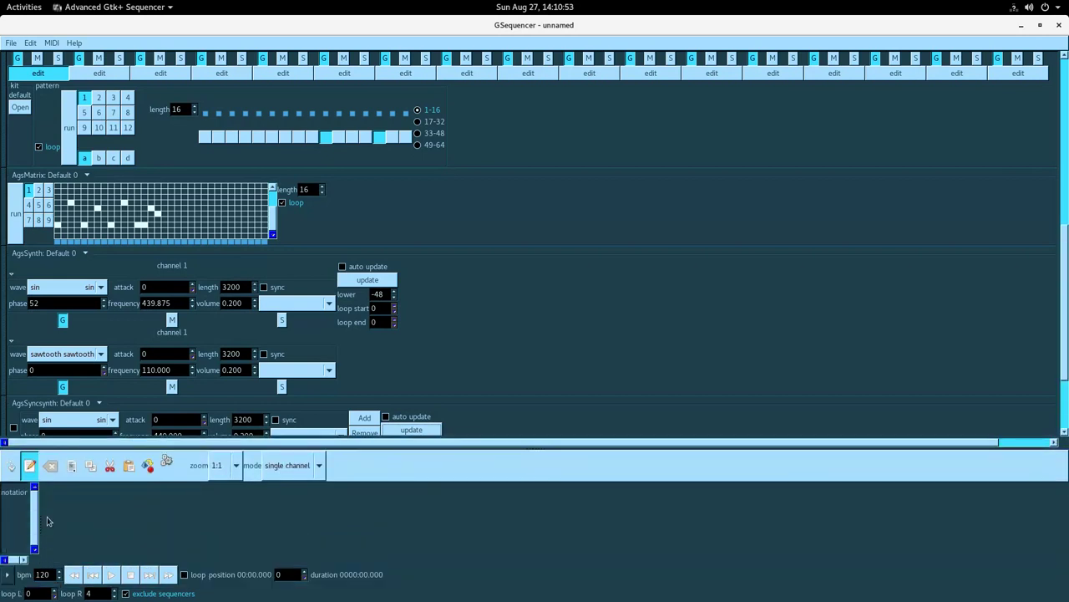
left_click_drag(40, 515, 70, 520)
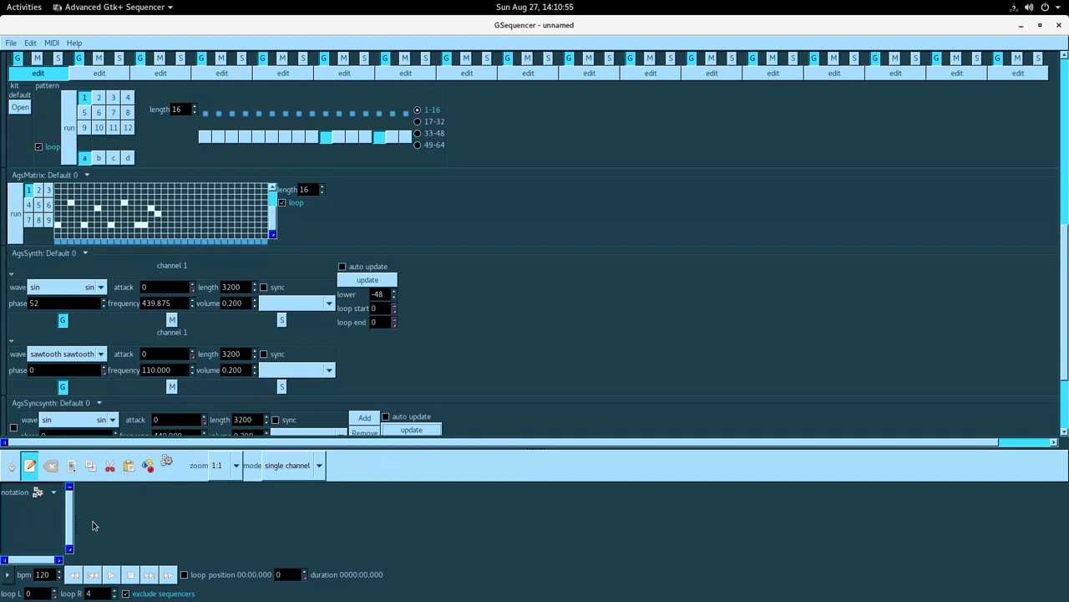
left_click(55, 499)
left_click(57, 509)
left_click(53, 493)
left_click(57, 533)
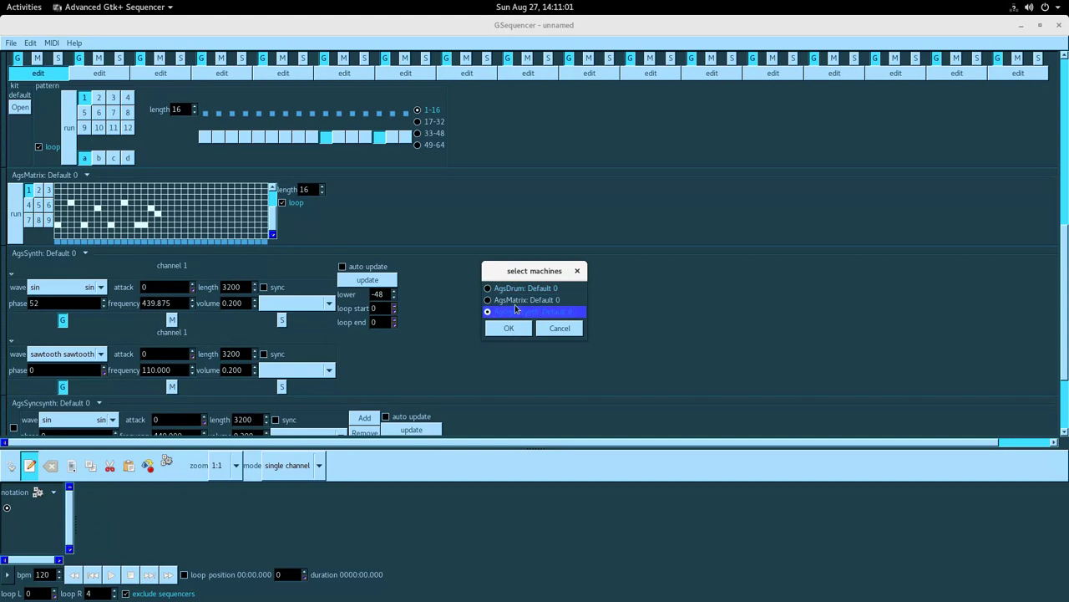
left_click(508, 328)
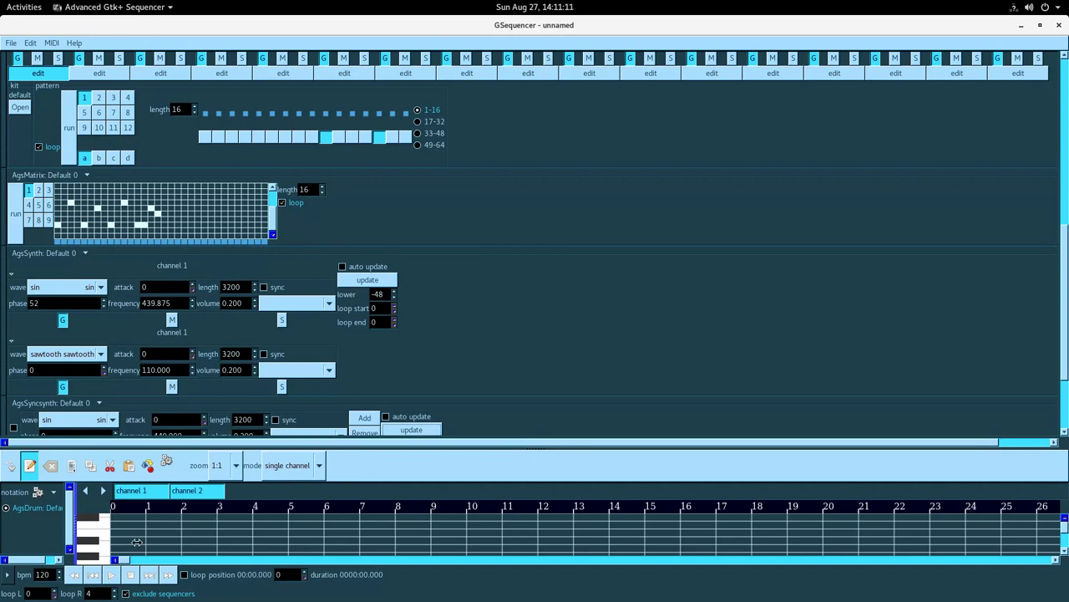
- Enlarge the notation editor and add two more indexes to its machine selector
left_click_drag(243, 449, 249, 381)
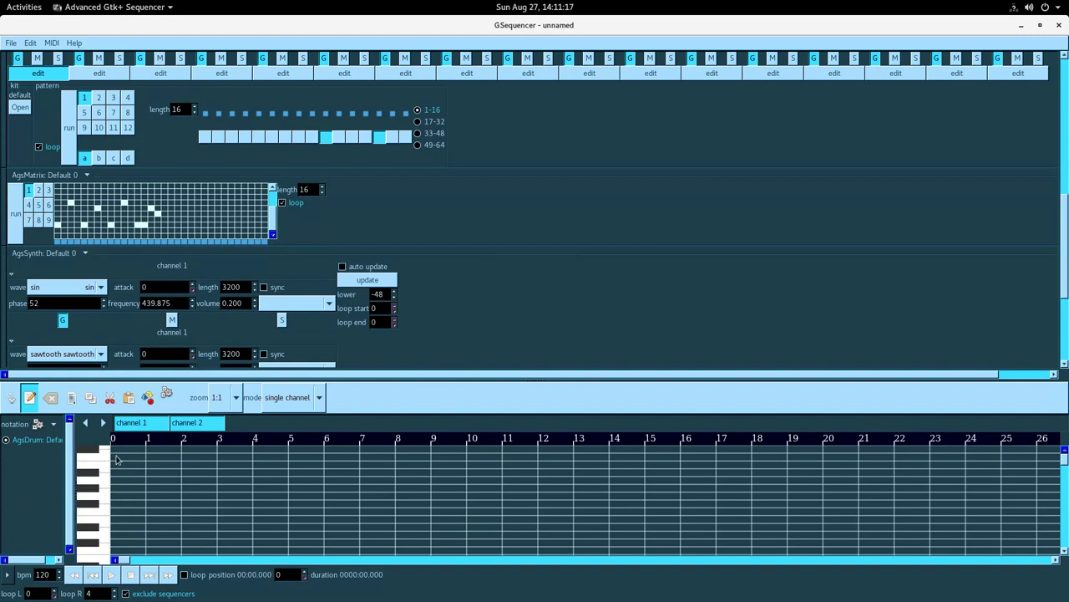
left_click(54, 424)
left_click(53, 424)
left_click(53, 424)
left_click(49, 440)
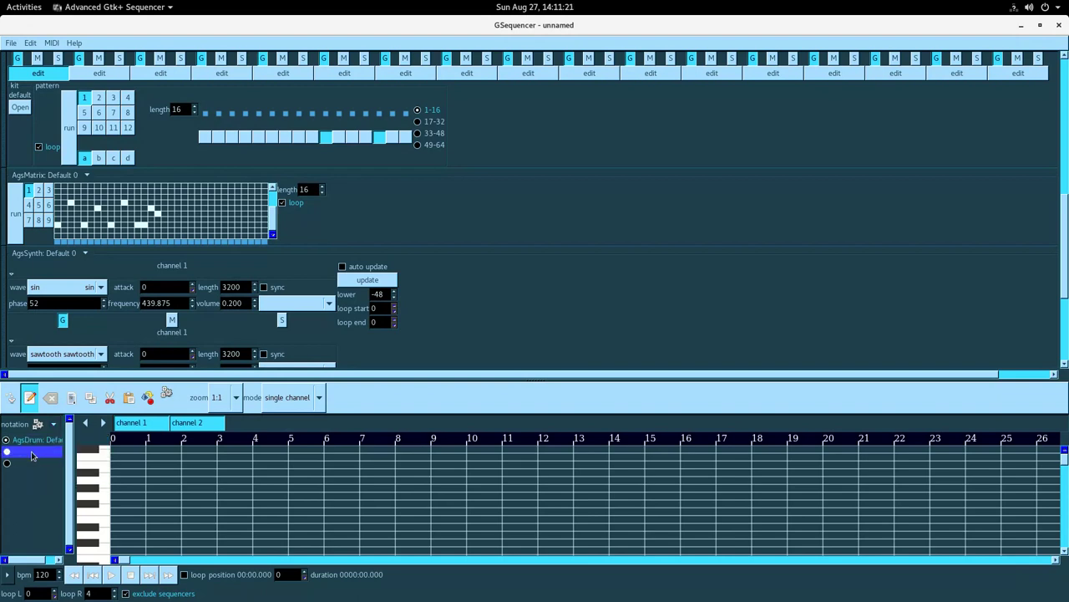
- Link the second index of the notation editor to AgsMatrix: Default 0
left_click(55, 423)
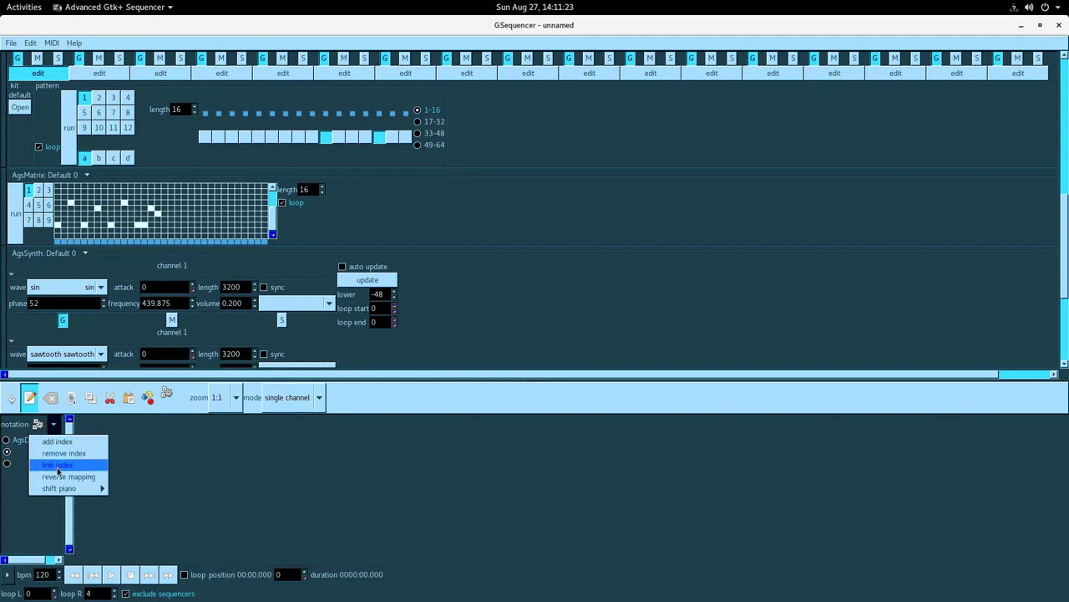
left_click(58, 465)
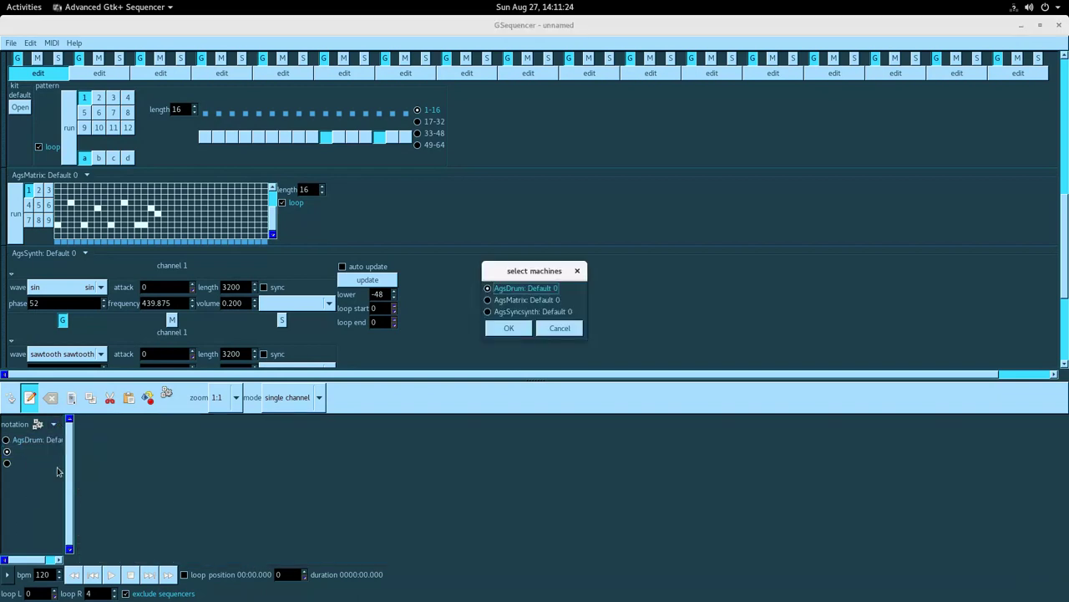
left_click(501, 300)
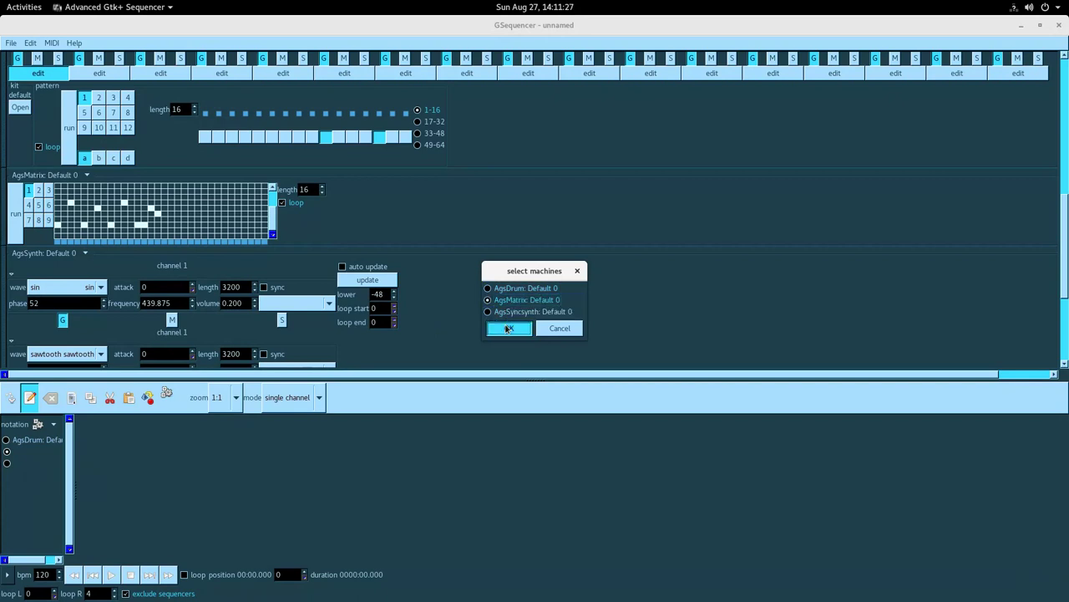
left_click(509, 327)
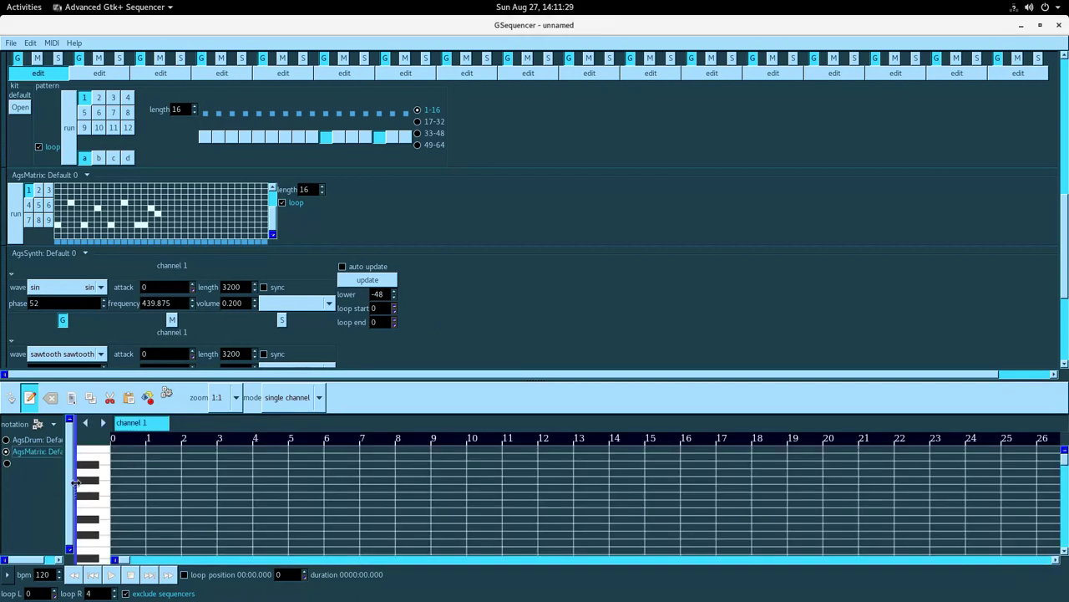
- Link the third index of the notation editor to AgsSyncsynth: Default 0
left_click(7, 462)
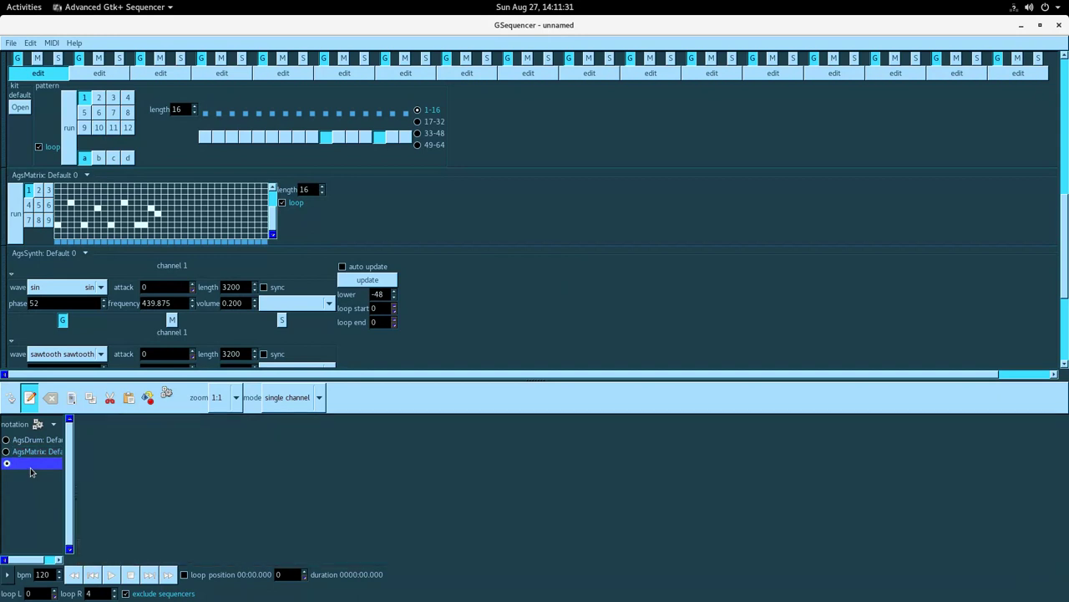
left_click(53, 428)
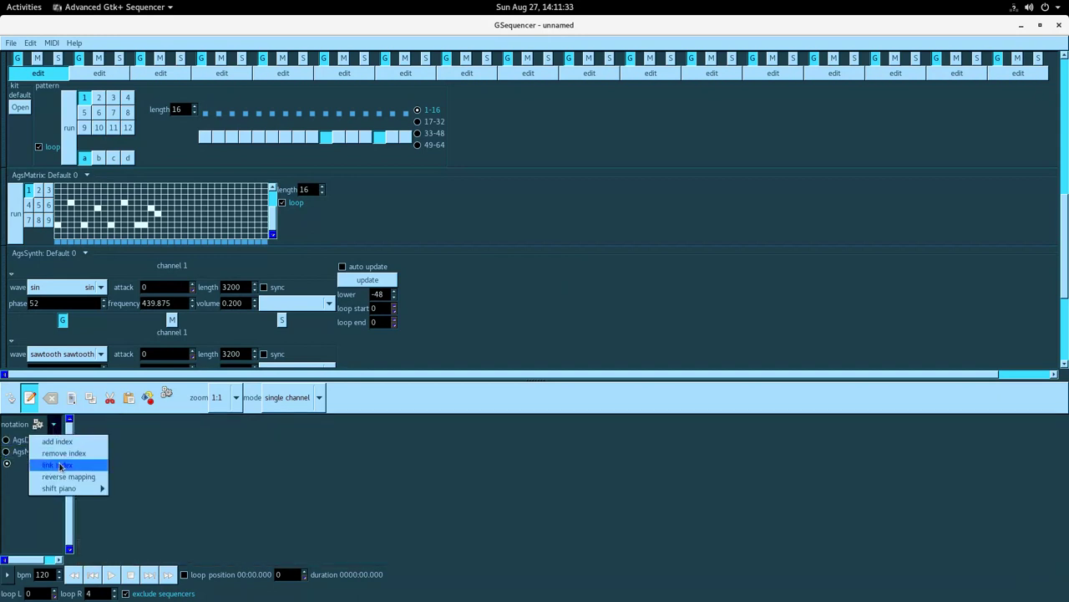
left_click(50, 449)
left_click(522, 311)
left_click(509, 329)
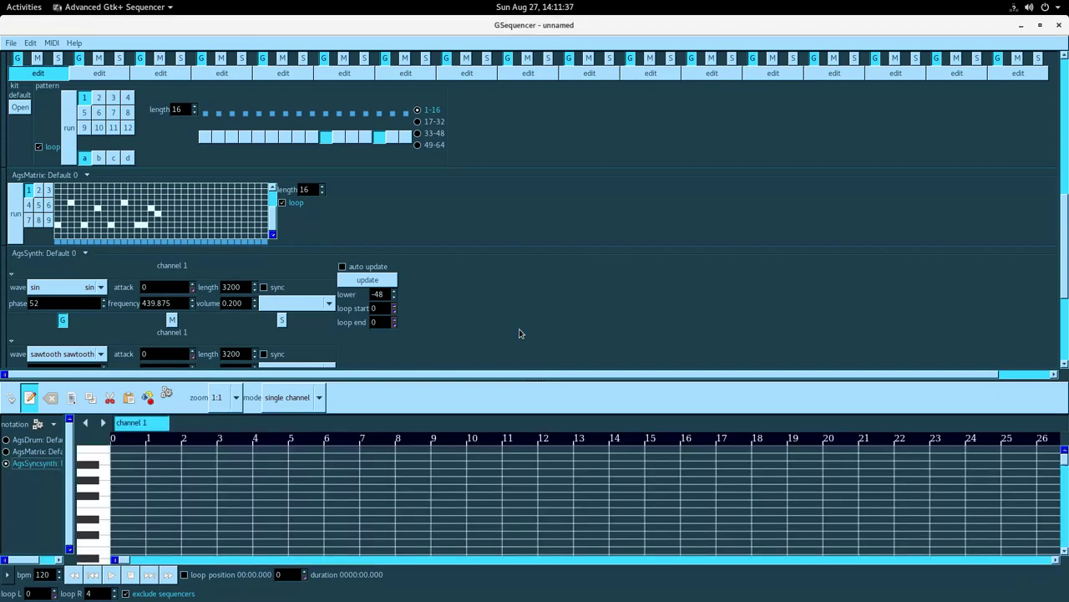
- Enlarge the notation editor, set its zoom to 1:8, and enable looping for playback
left_click_drag(501, 377, 501, 345)
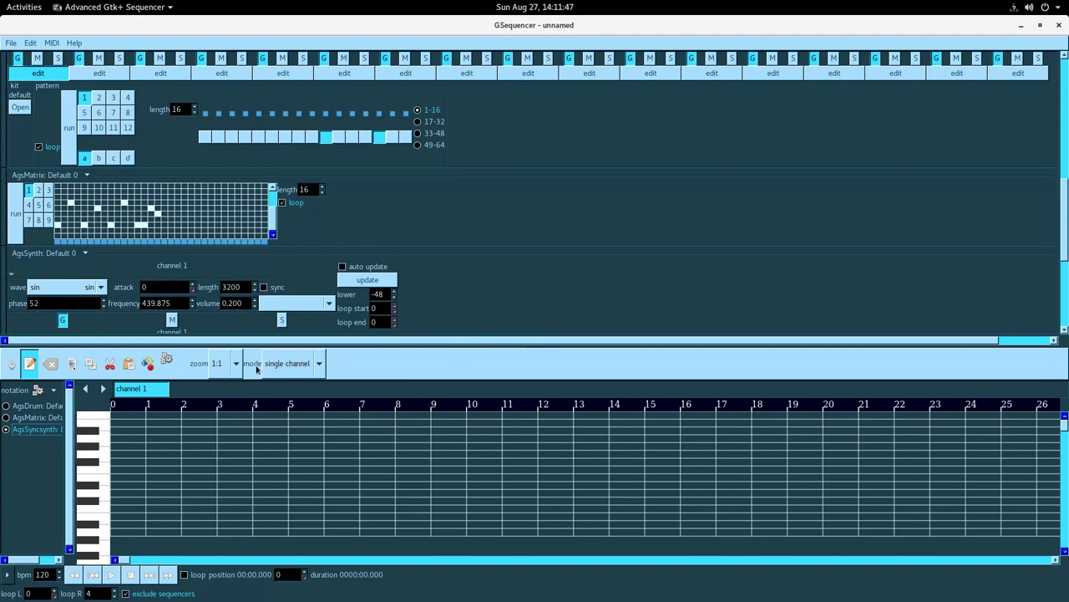
left_click(224, 363)
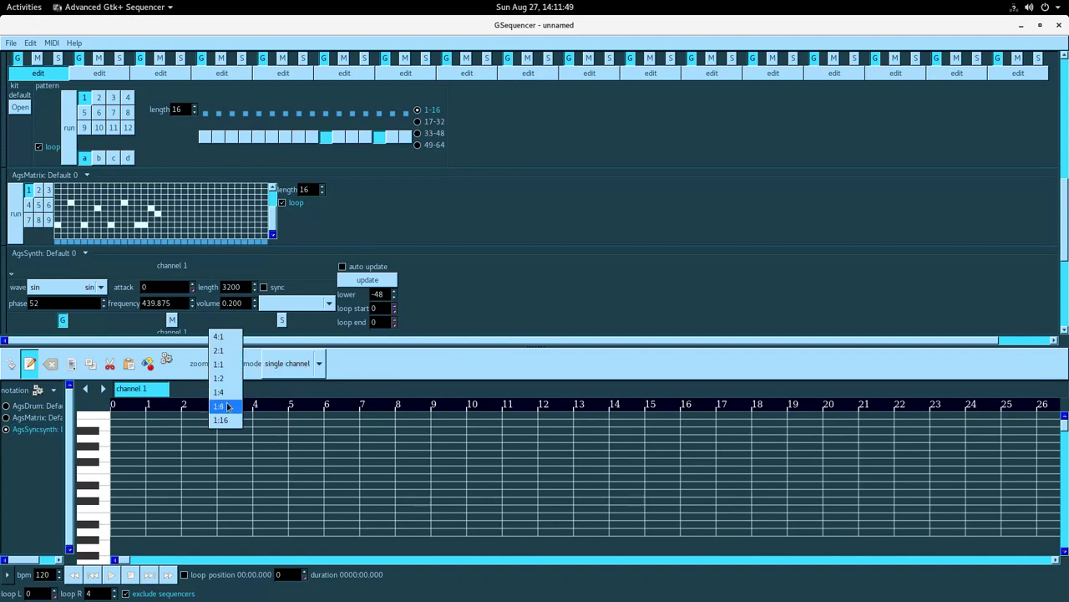
left_click(221, 406)
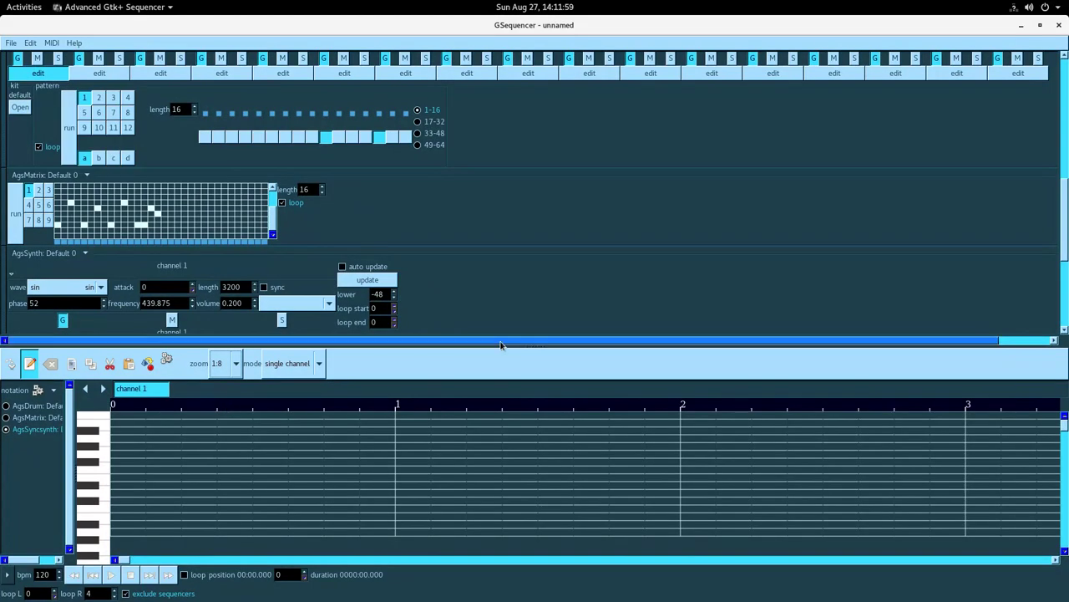
scroll(520, 310, "down", 6)
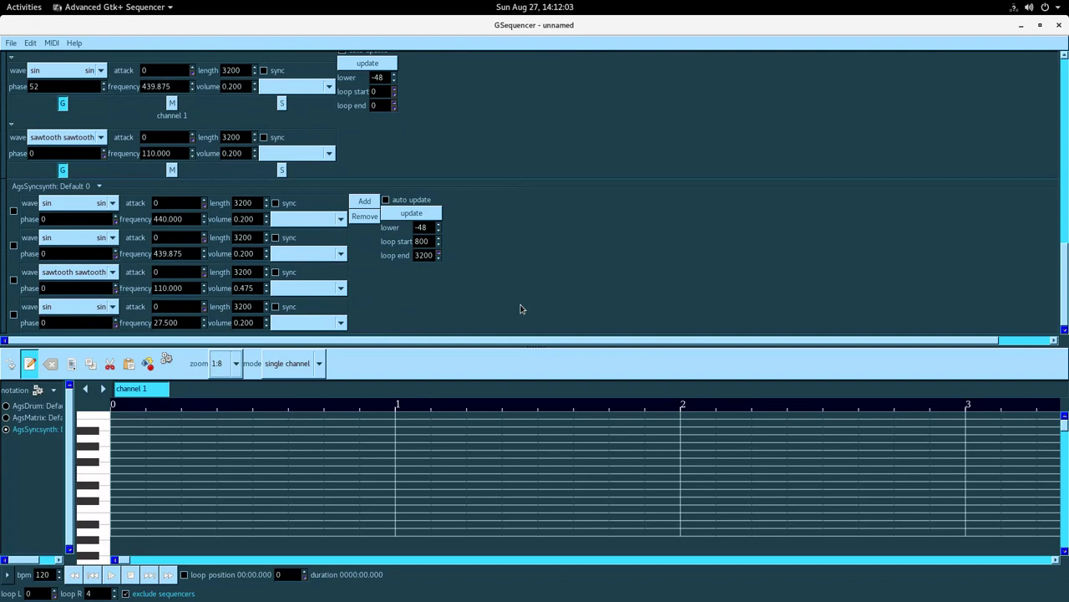
left_click(188, 576)
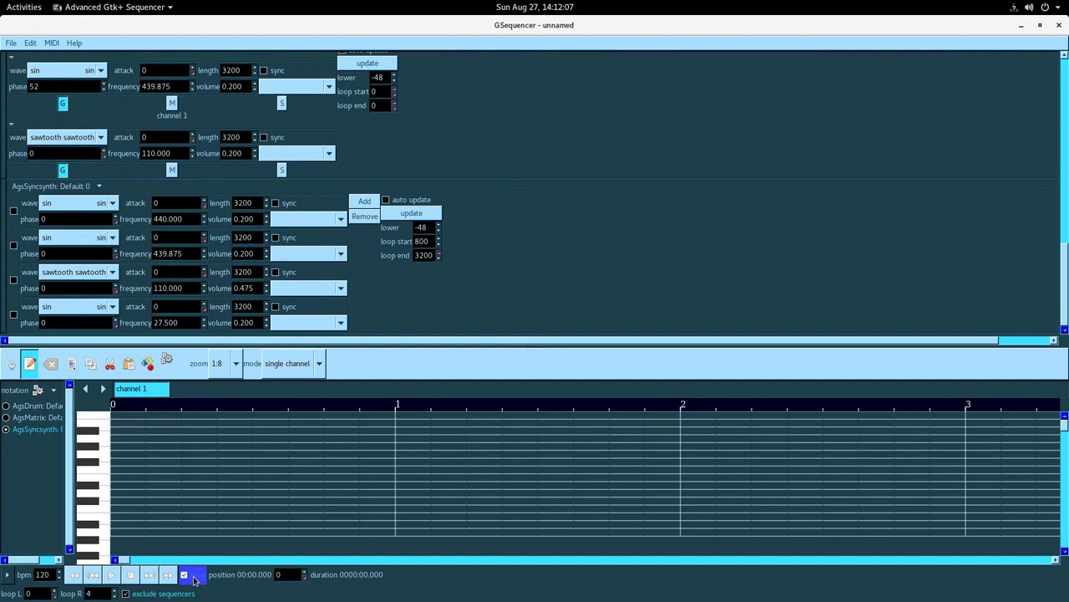
- Replace "matrix" with "syncsynth" in the audio export's file name and start the wav export
key("alt+Tab")
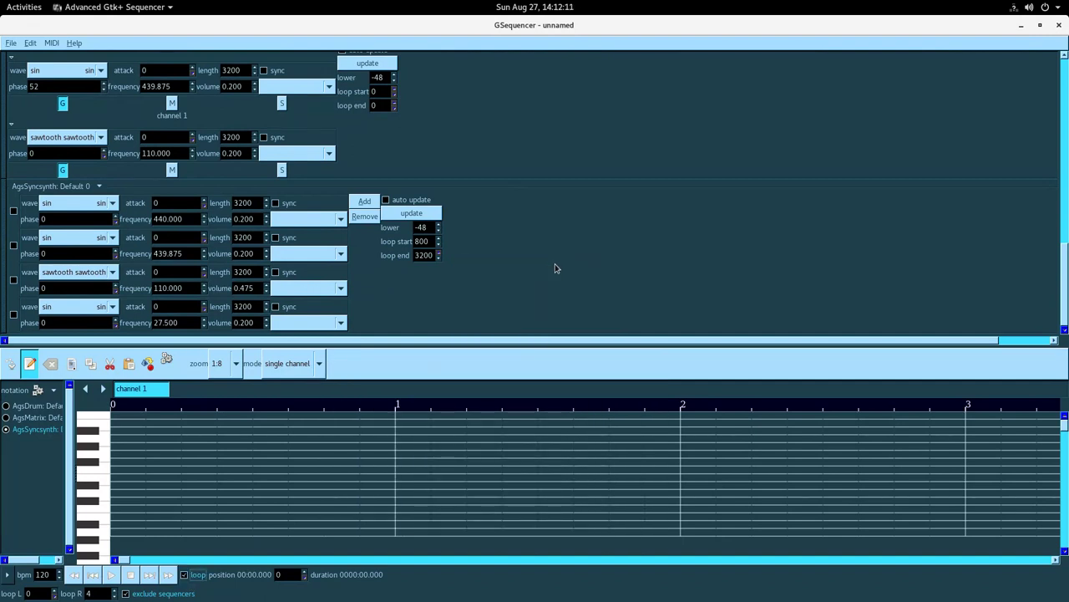
key("alt+Tab")
left_click(549, 422)
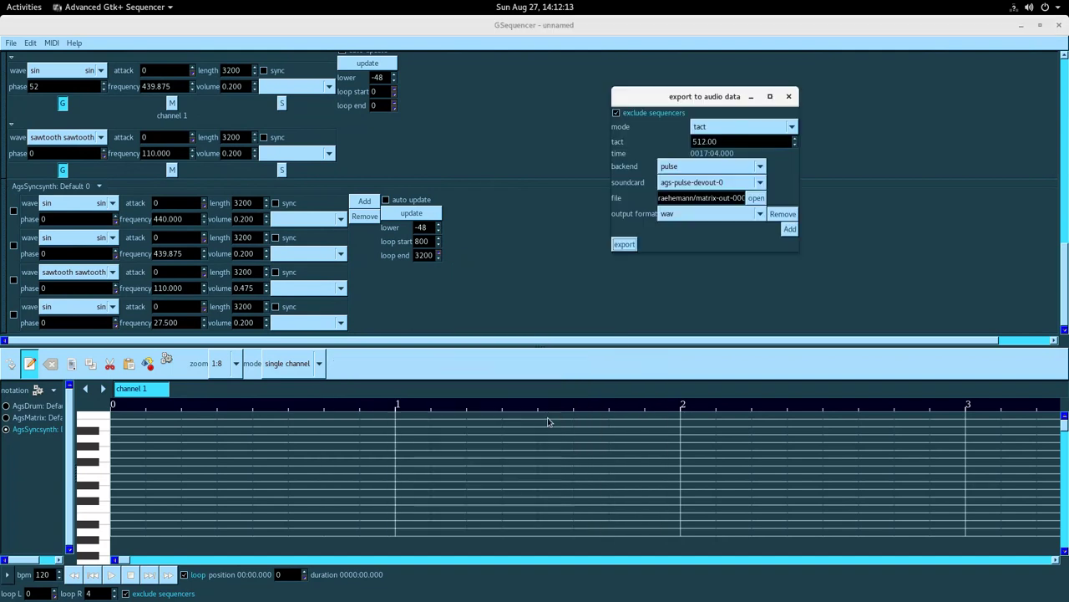
double_click(697, 199)
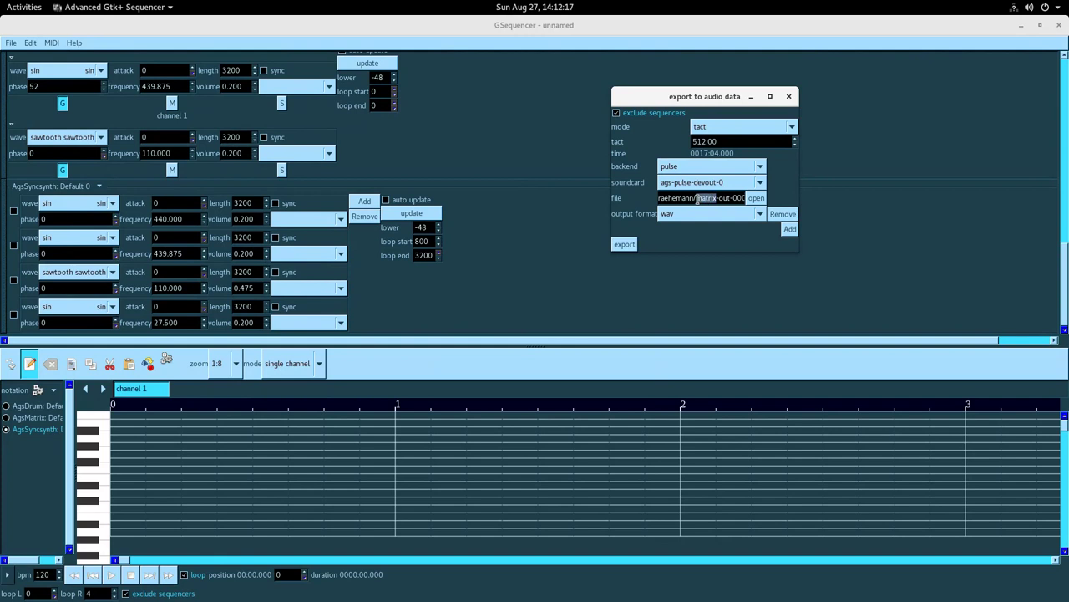
type("syncsynth")
left_click(633, 247)
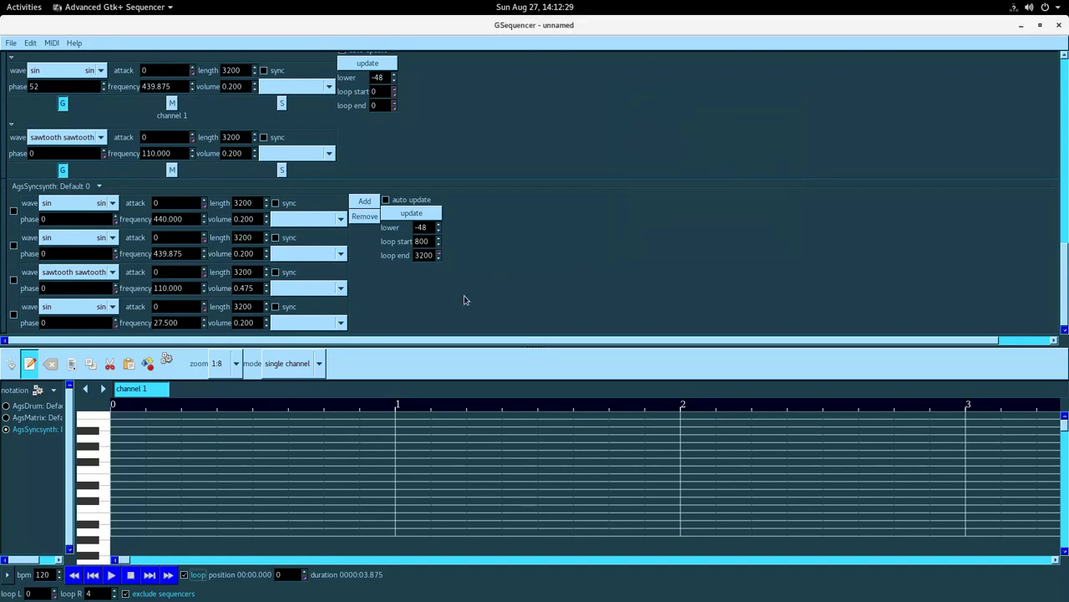
- Add four evenly spaced notes of the same pitch between 0 and 1 in the Syncsynth notation
left_click(128, 509)
left_click(204, 508)
left_click(261, 510)
left_click(347, 510)
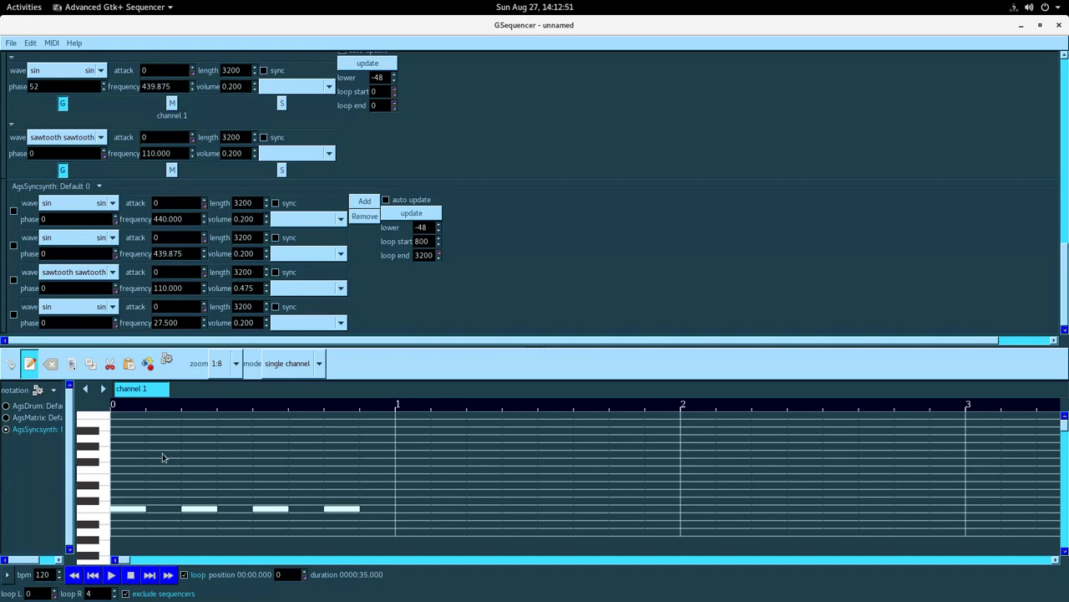
- Add four notes of descending pitch in the gaps between the low notes from 0 to 1 in the Syncsynth notation
left_click(164, 455)
left_click(230, 462)
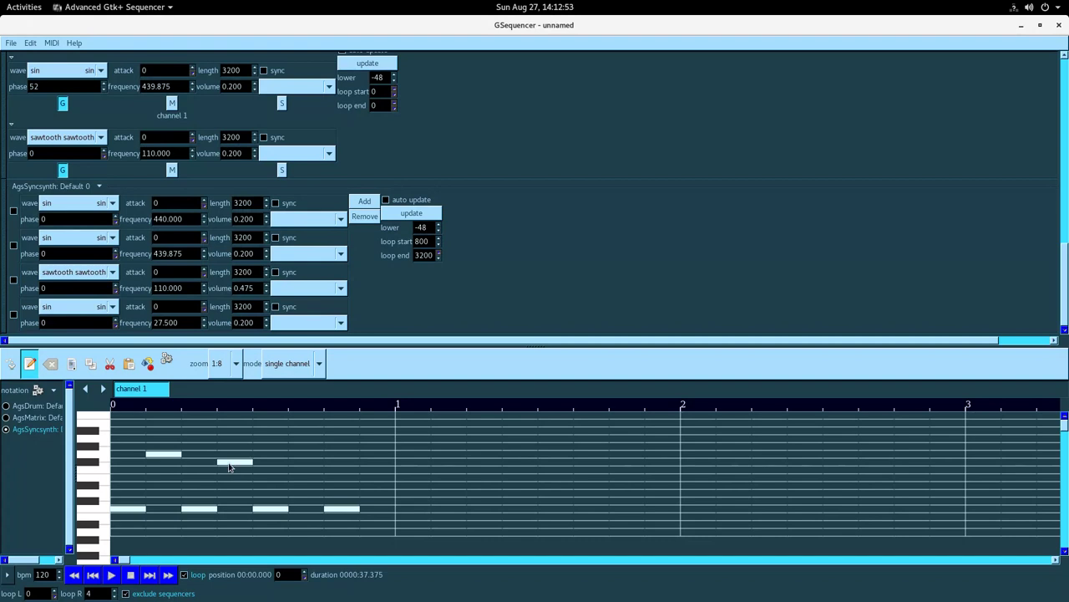
left_click(307, 470)
left_click(379, 478)
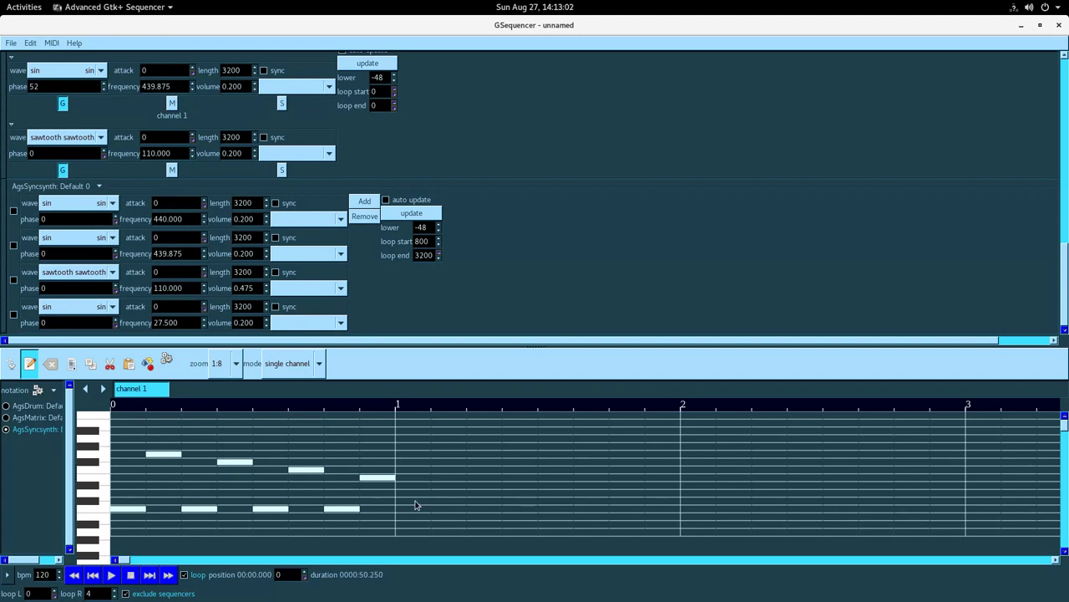
- Fill the Syncsynth notation from 1 to 2 with eight consecutive notes of varying pitch
left_click(415, 501)
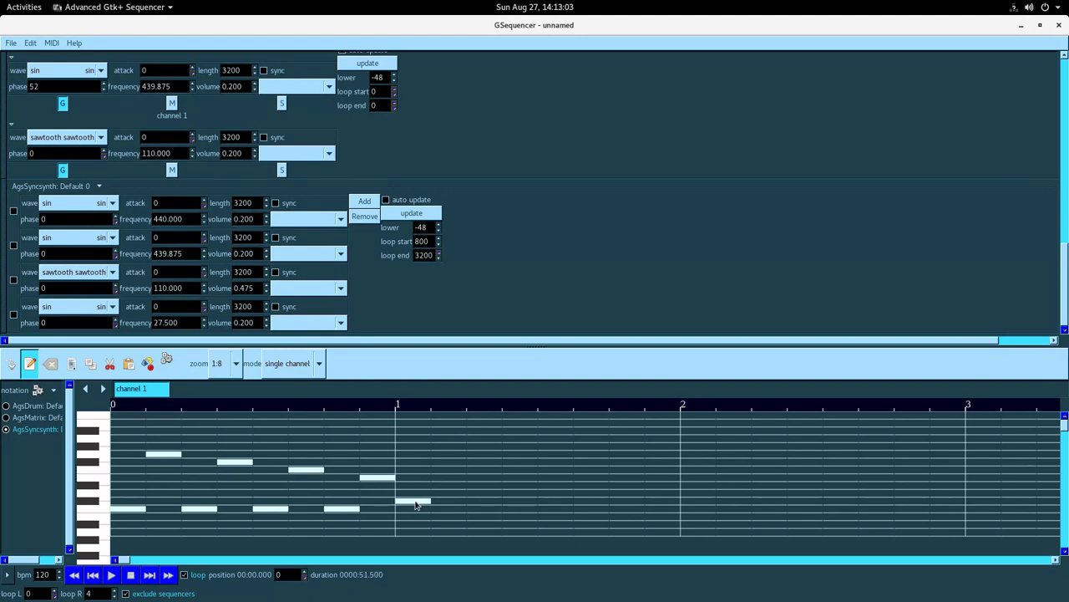
left_click(484, 502)
left_click(550, 494)
left_click(615, 501)
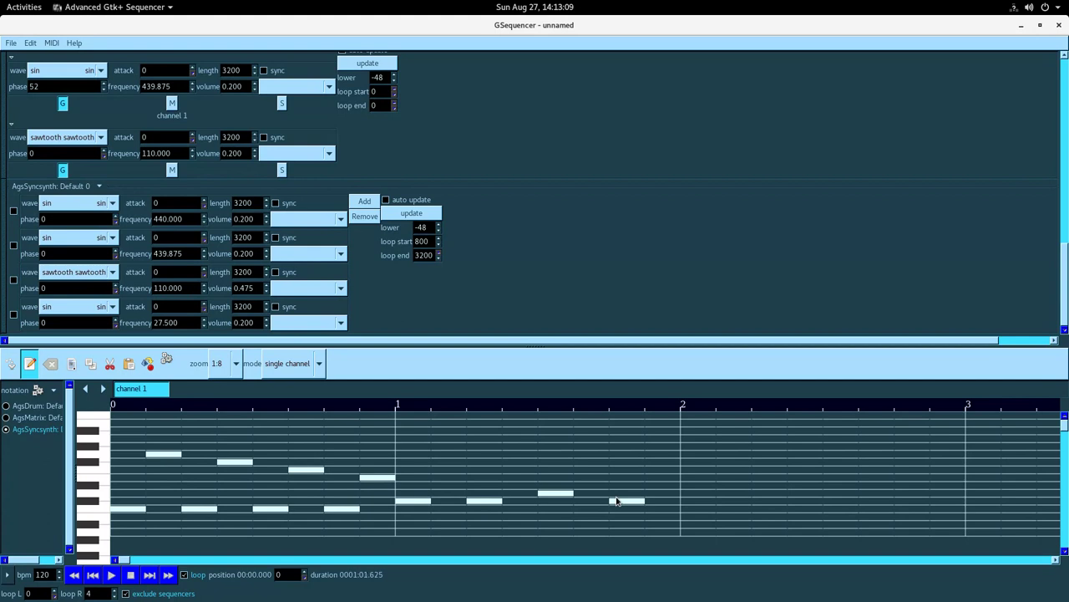
left_click(457, 486)
left_click(524, 516)
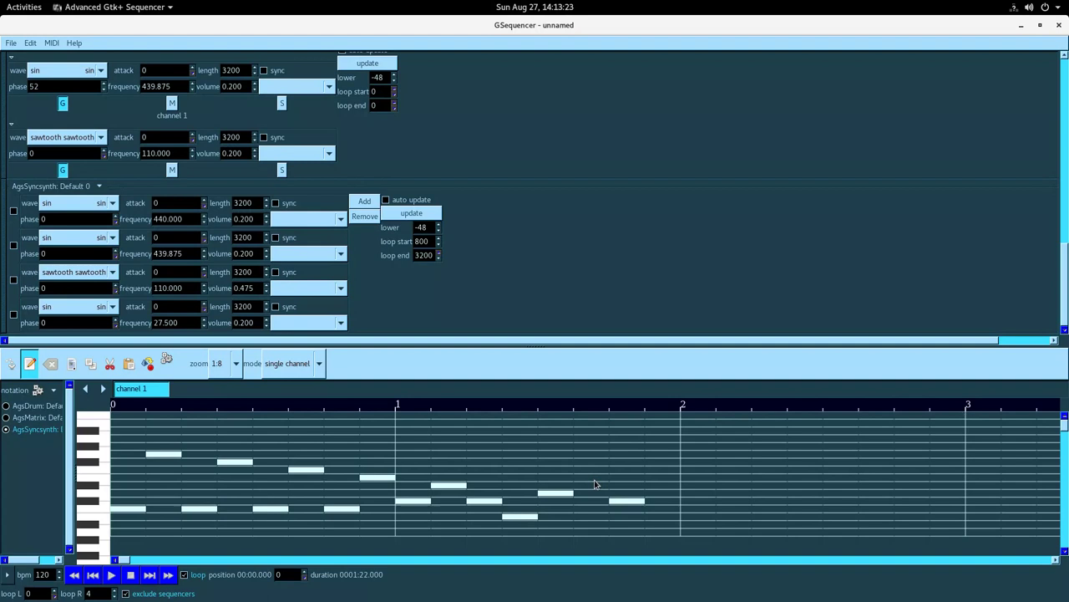
left_click(595, 480)
left_click(669, 493)
- Fill the Syncsynth notation from 2 to 3 with eight consecutive notes of varying pitch
left_click(704, 485)
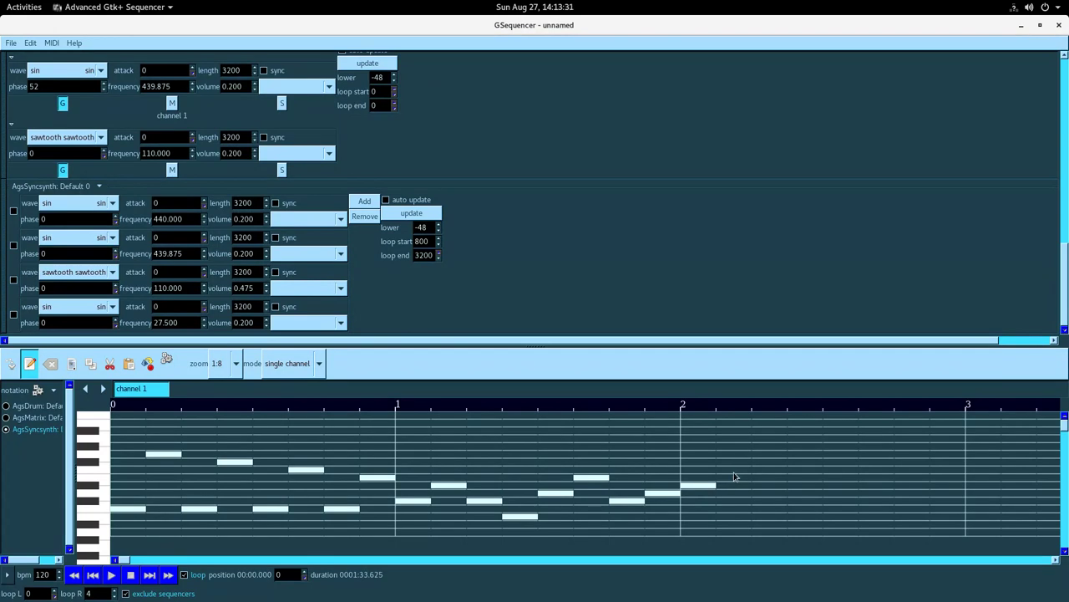
left_click(734, 471)
left_click(765, 493)
left_click(802, 478)
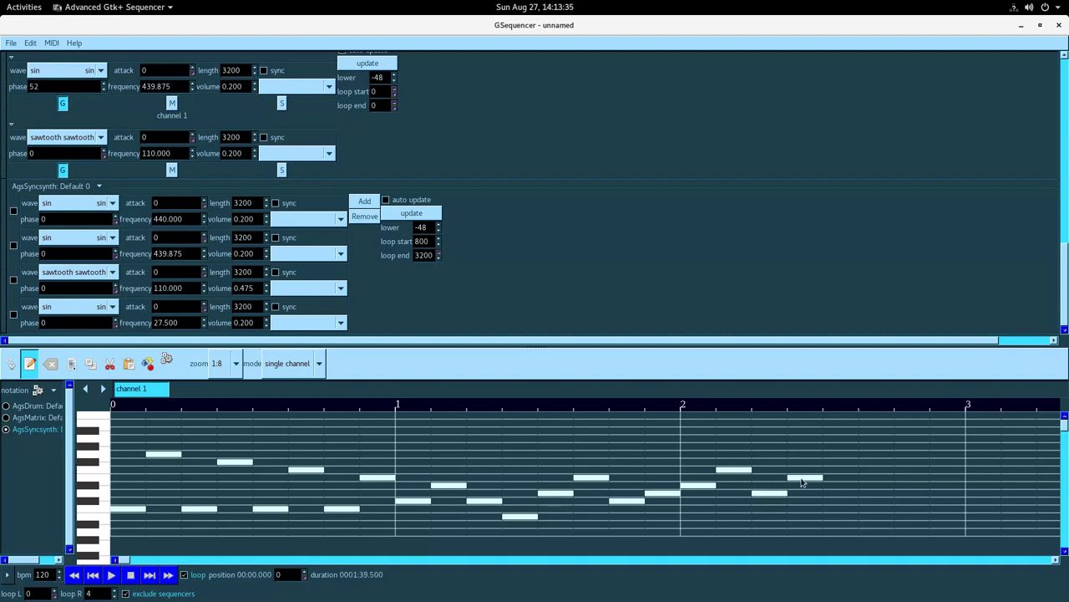
left_click(846, 495)
left_click(878, 471)
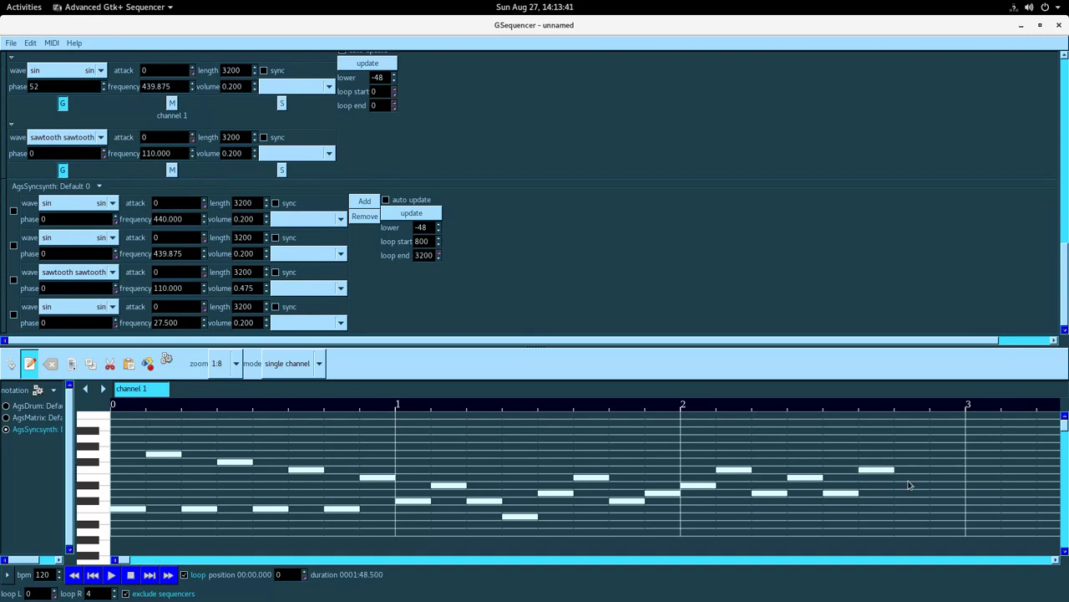
left_click(913, 485)
left_click(953, 493)
- Fill the Syncsynth notation from 3 to 4 with eight notes, including three equal low notes alternating with higher ones
left_click(984, 500)
left_click(1023, 479)
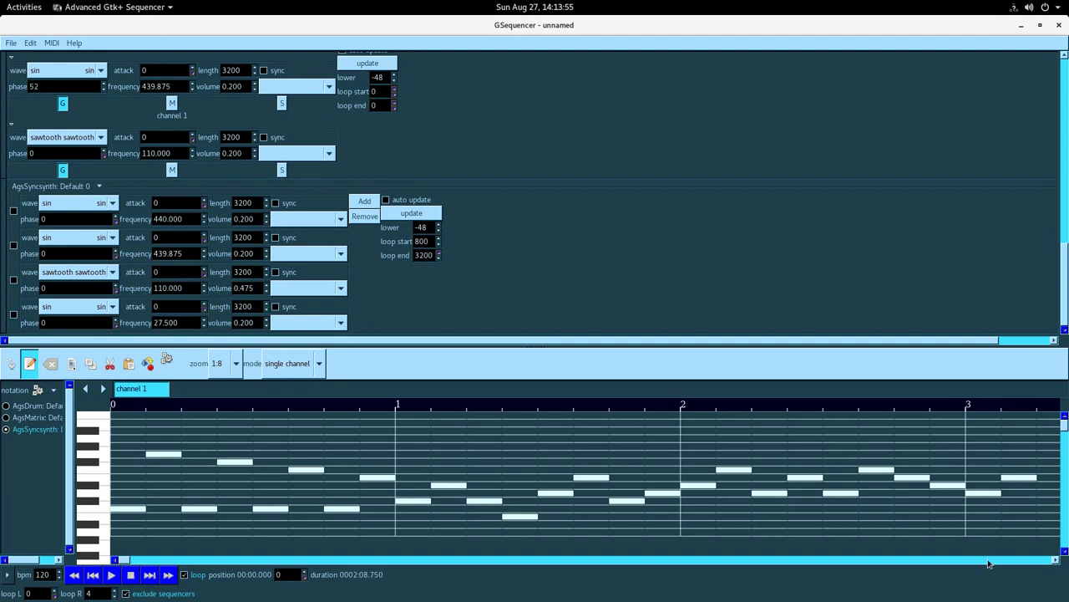
scroll(988, 559, "right", 3)
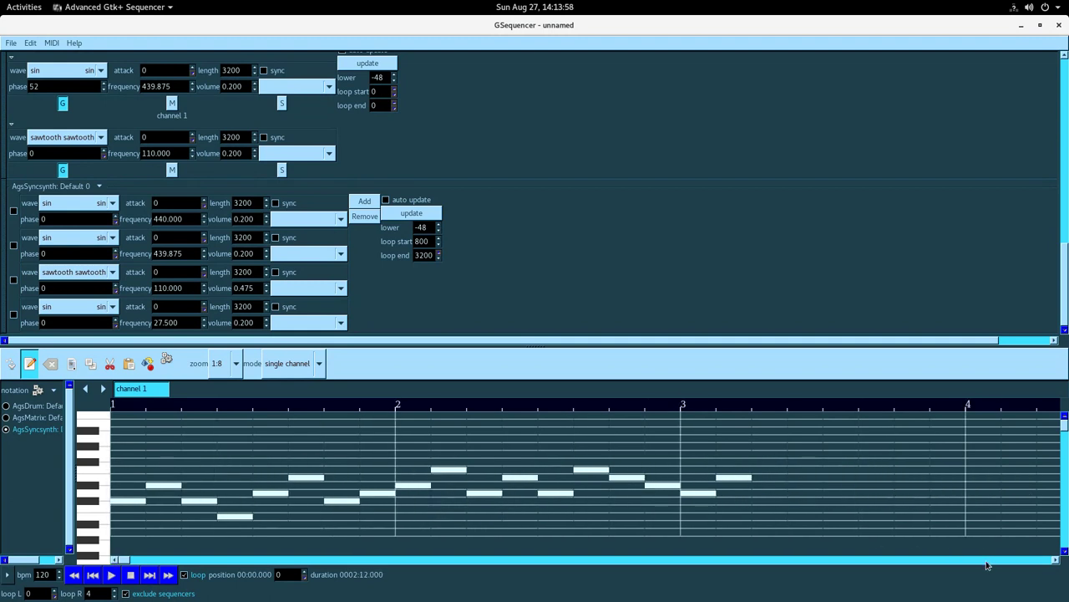
left_click(769, 512)
left_click(852, 511)
left_click(912, 512)
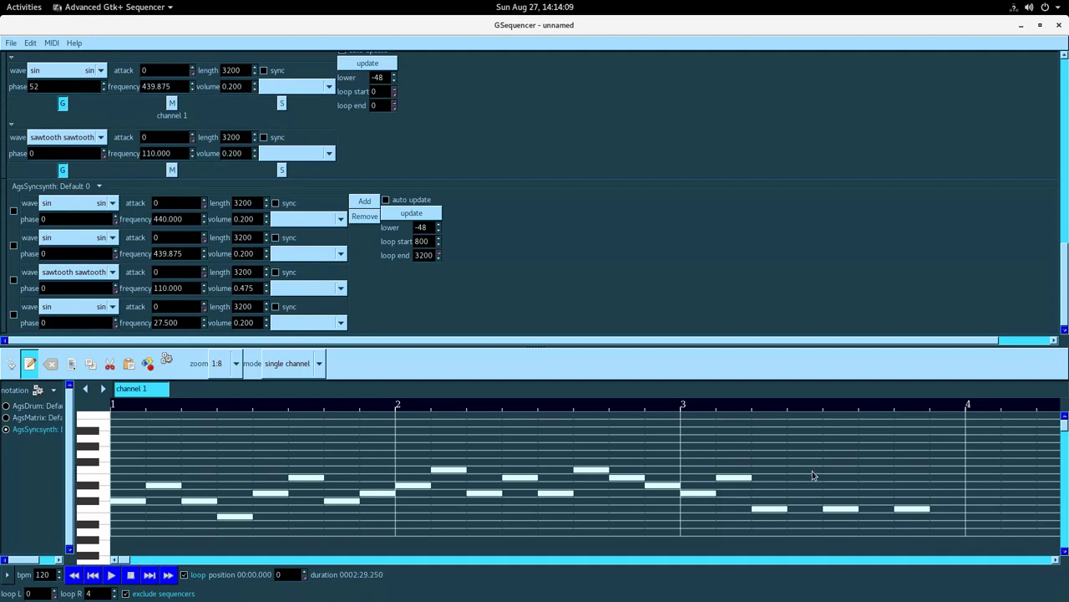
left_click(802, 464)
left_click(889, 470)
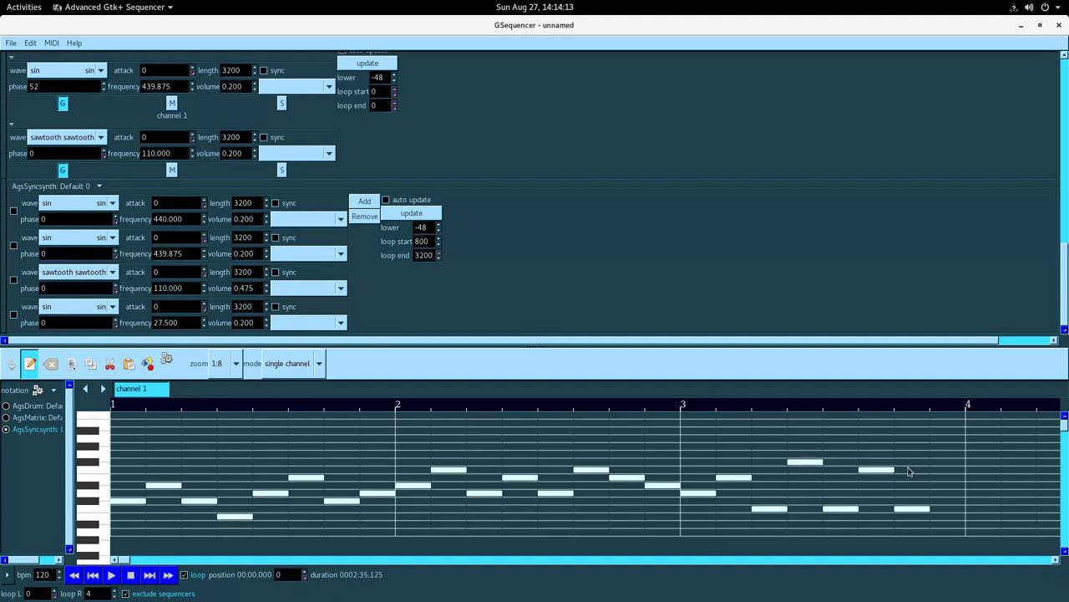
left_click(943, 463)
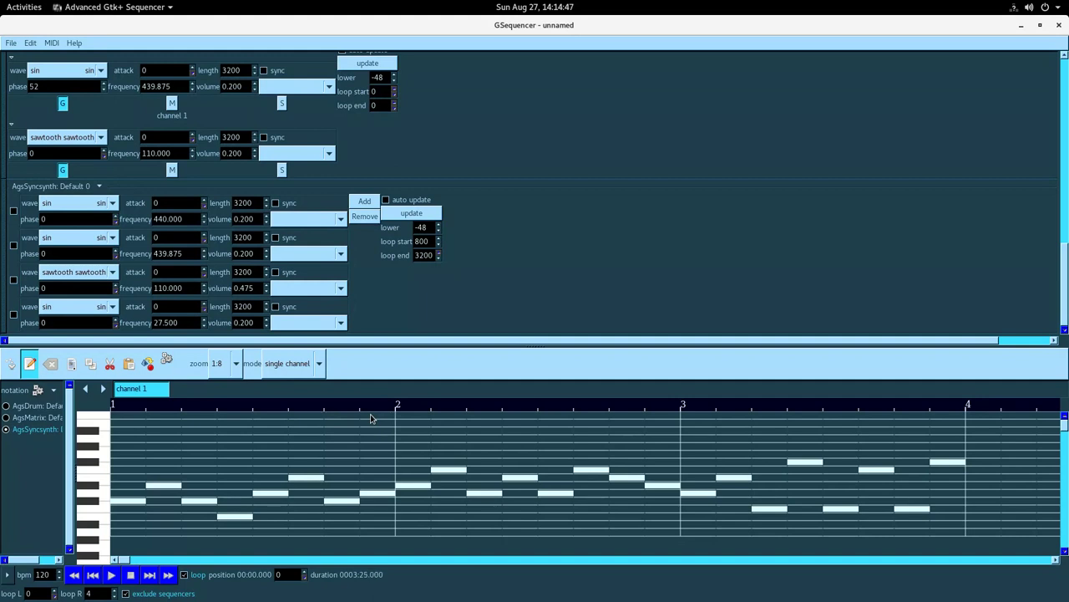
- Replace the last notes before 2 and before 3 with higher notes at the pitch of the last note before 4
left_click(50, 365)
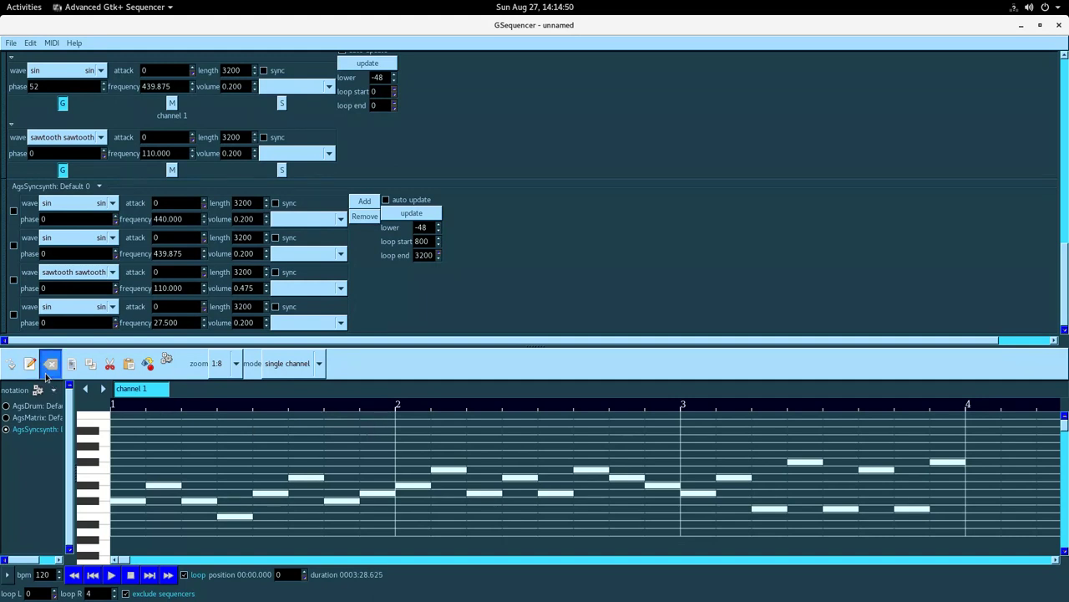
left_click(383, 496)
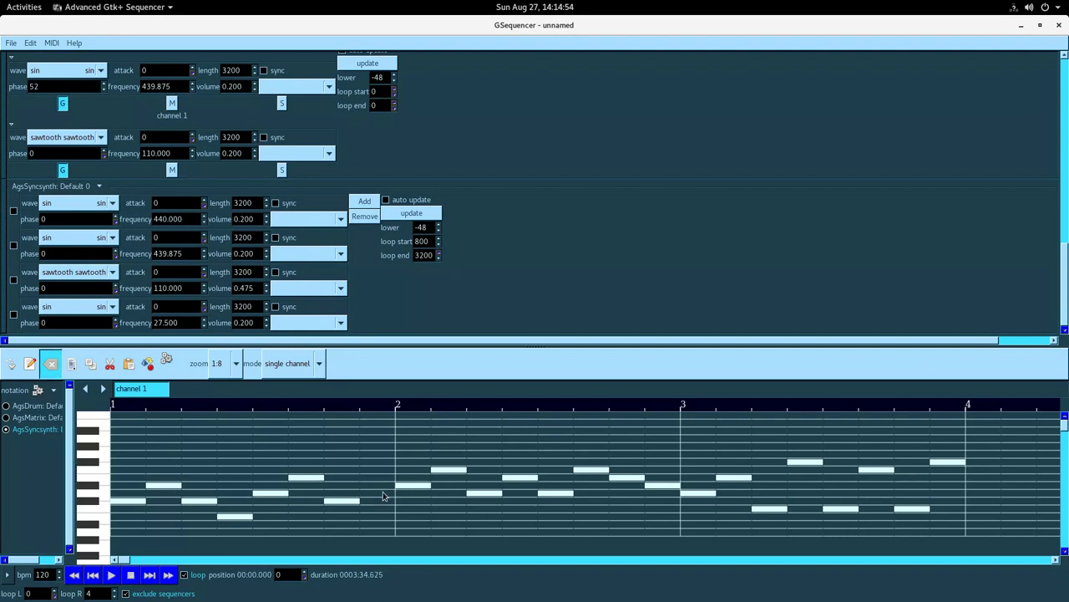
left_click(654, 486)
left_click(29, 362)
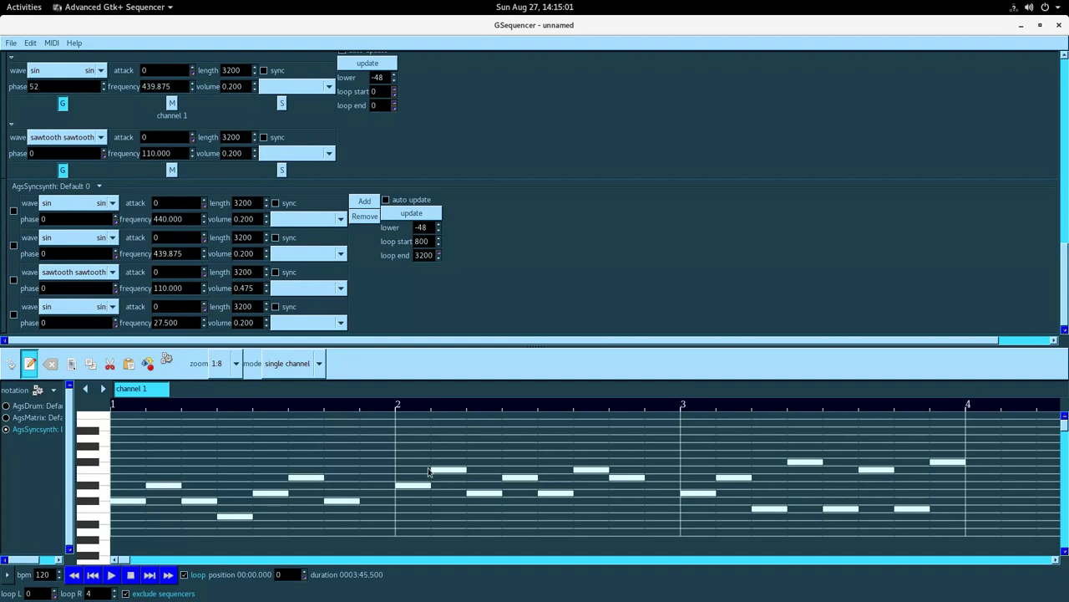
left_click(662, 462)
left_click(376, 461)
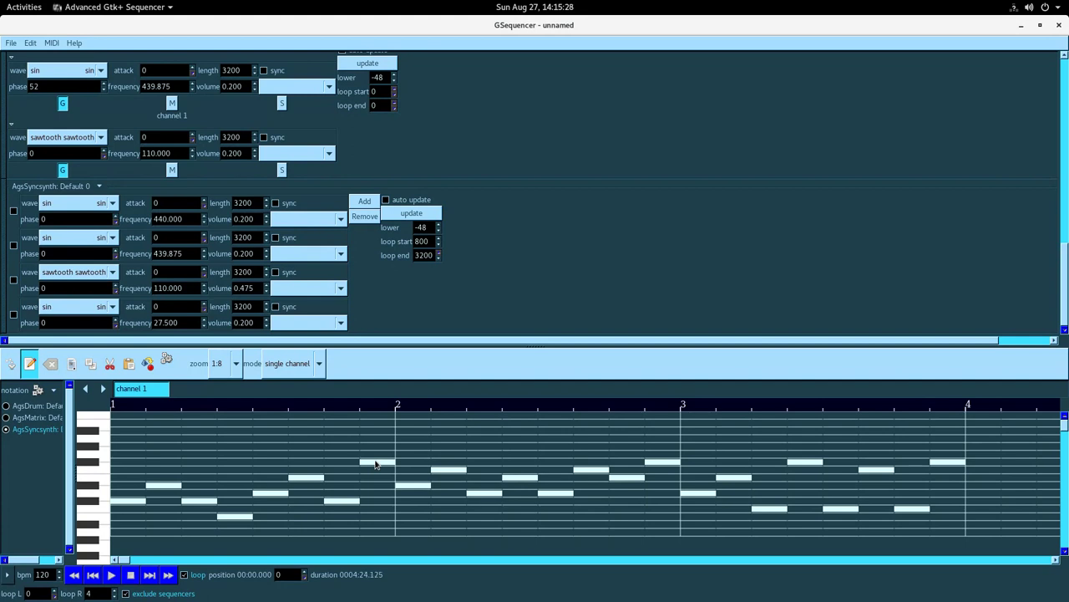
- Try a phase of 48 on the first AgsSyncsynth oscillator and update the synth
left_click(117, 561)
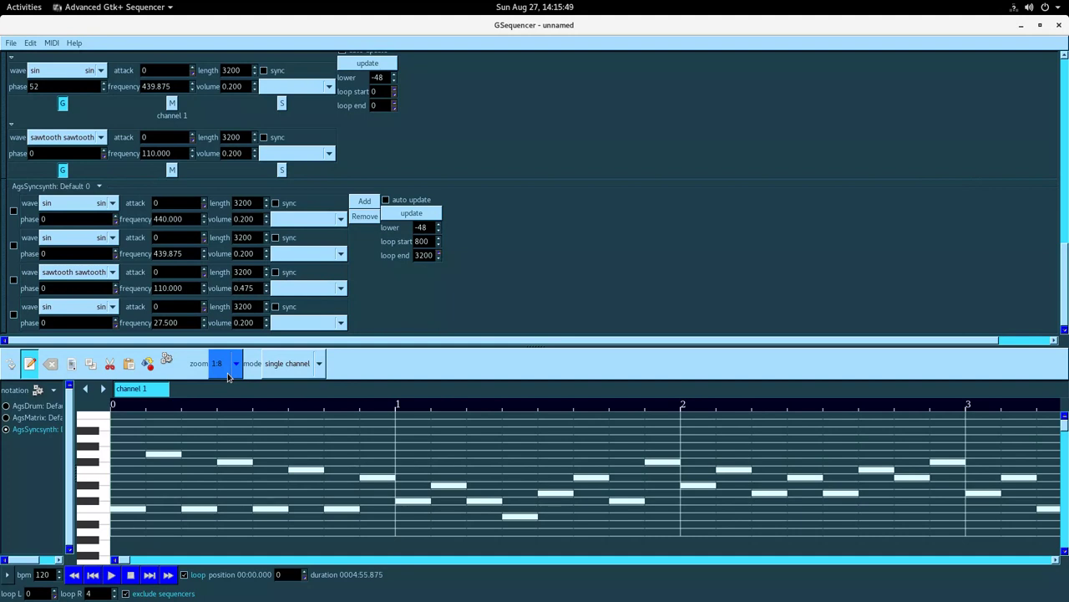
left_click(73, 219)
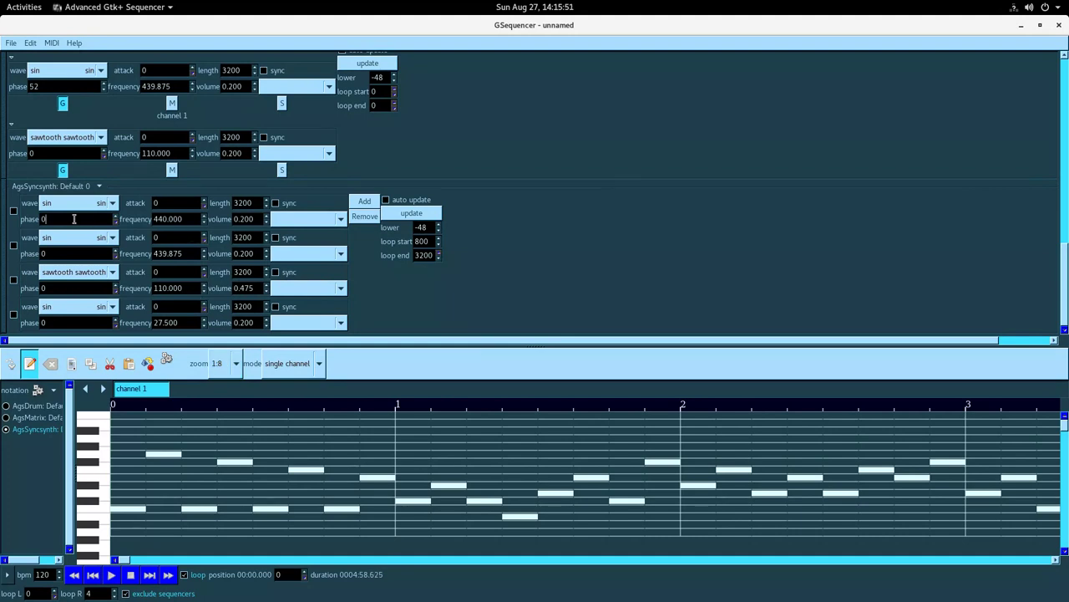
key("BackSpace")
type("48")
left_click(412, 216)
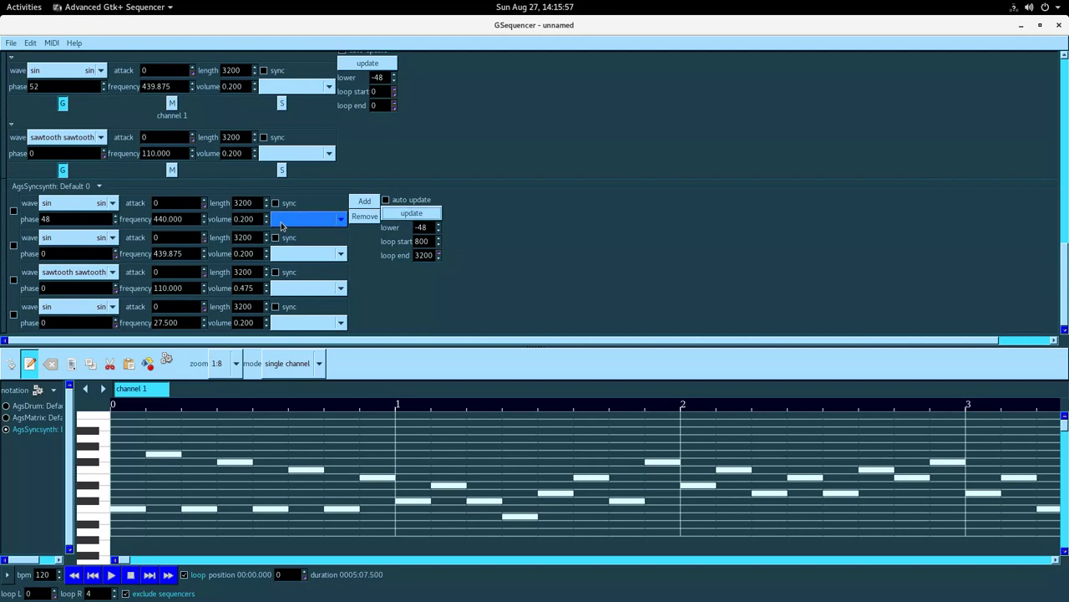
- Set the first AgsSyncsynth oscillator's phase to 52 and update the synth
left_click(92, 219)
key("BackSpace")
key("BackSpace")
type("52")
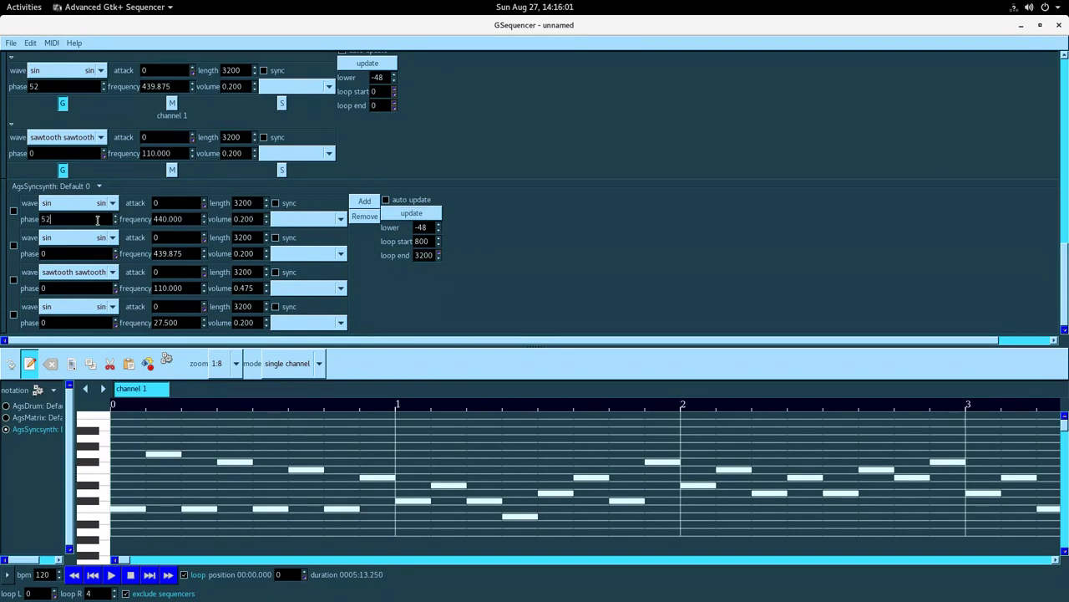
left_click(396, 215)
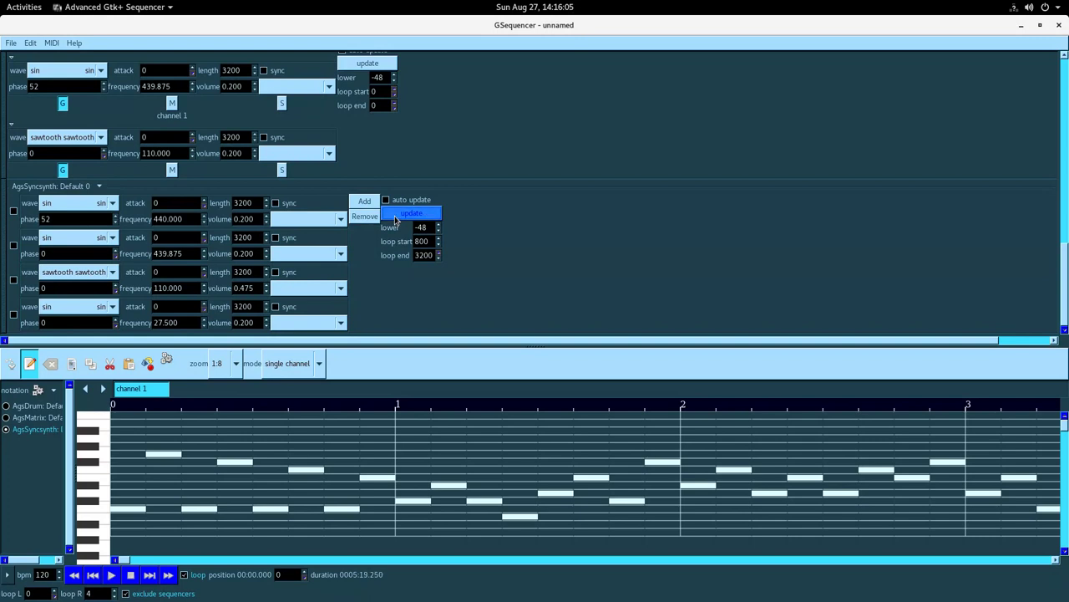
- Set the second AgsSyncsynth oscillator's phase to 8 and the sawtooth oscillator's frequency to 55, and update the synth
left_click(92, 252)
key("ctrl+a")
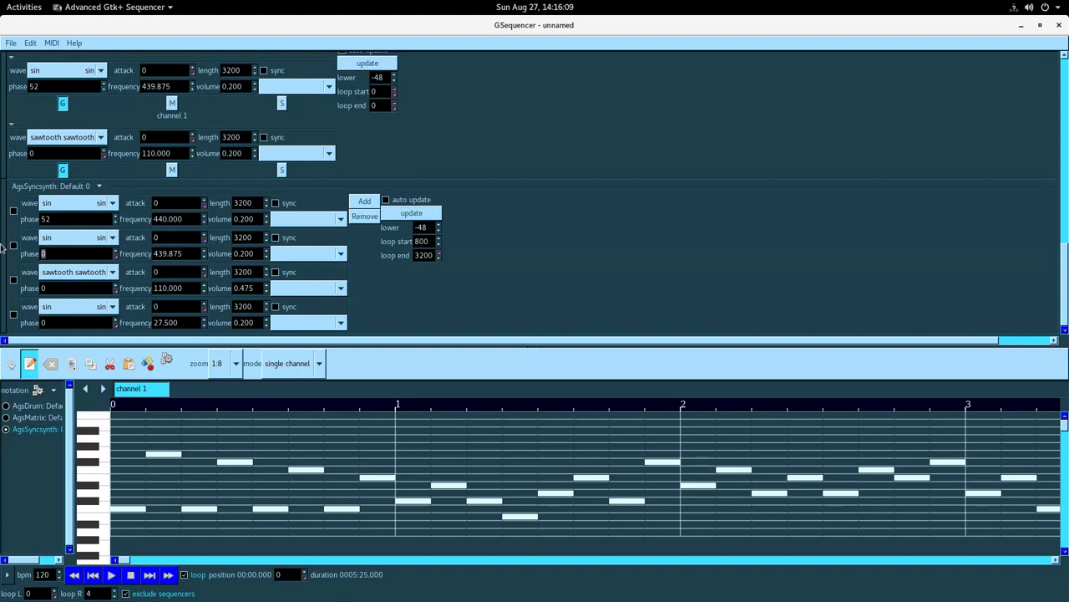
type("8")
left_click_drag(165, 287, 132, 289)
type("55")
left_click(413, 214)
- Set the AgsSyncsynth sawtooth oscillator's volume to 0.400 and update the synth
left_click_drag(248, 288, 255, 287)
key("BackSpace")
key("BackSpace")
type("00")
left_click(398, 214)
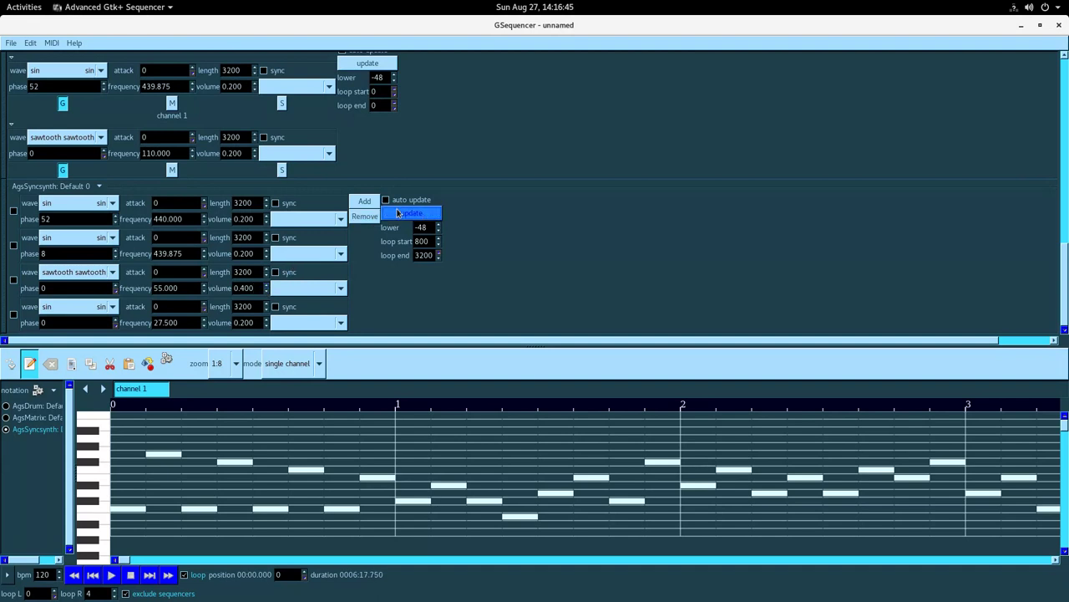
- Set the first AgsSyncsynth oscillator's volume to 0.275 and update the synth
left_click_drag(244, 219, 266, 225)
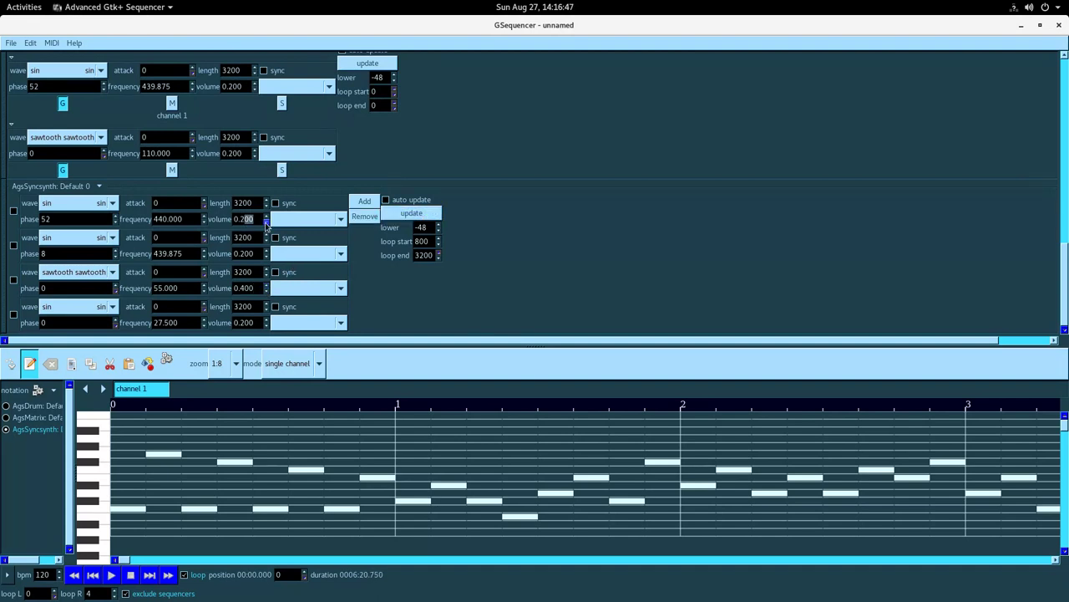
type("75")
left_click(410, 213)
- Lower the volume of both channels in the third pair of AgsMixer: Default 1 to 0.600
left_click(1065, 105)
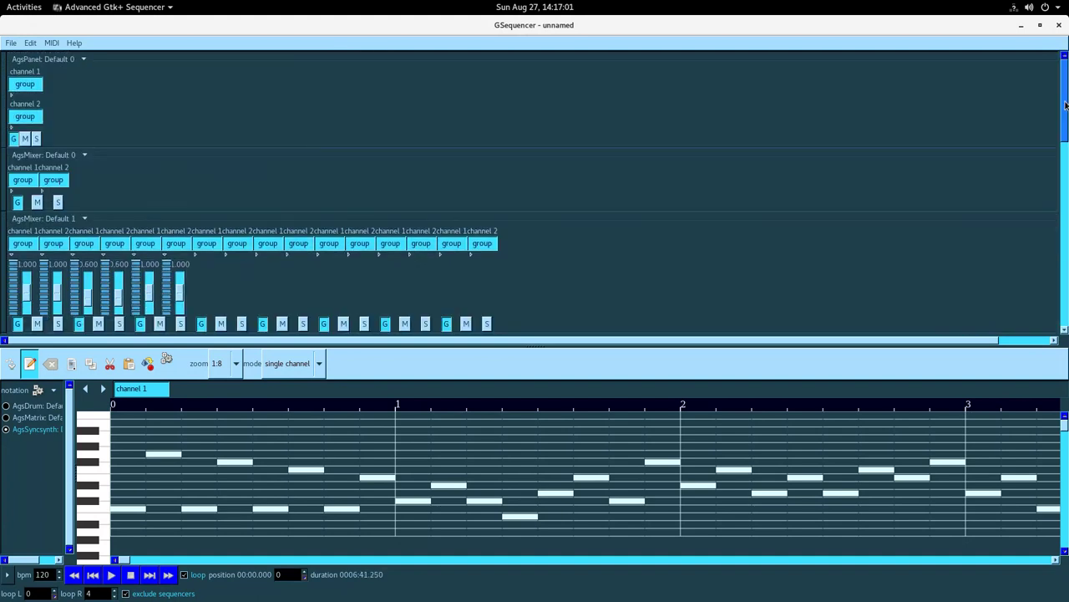
left_click(150, 310)
scroll(150, 310, "down", 2)
left_click(178, 310)
scroll(178, 310, "down", 2)
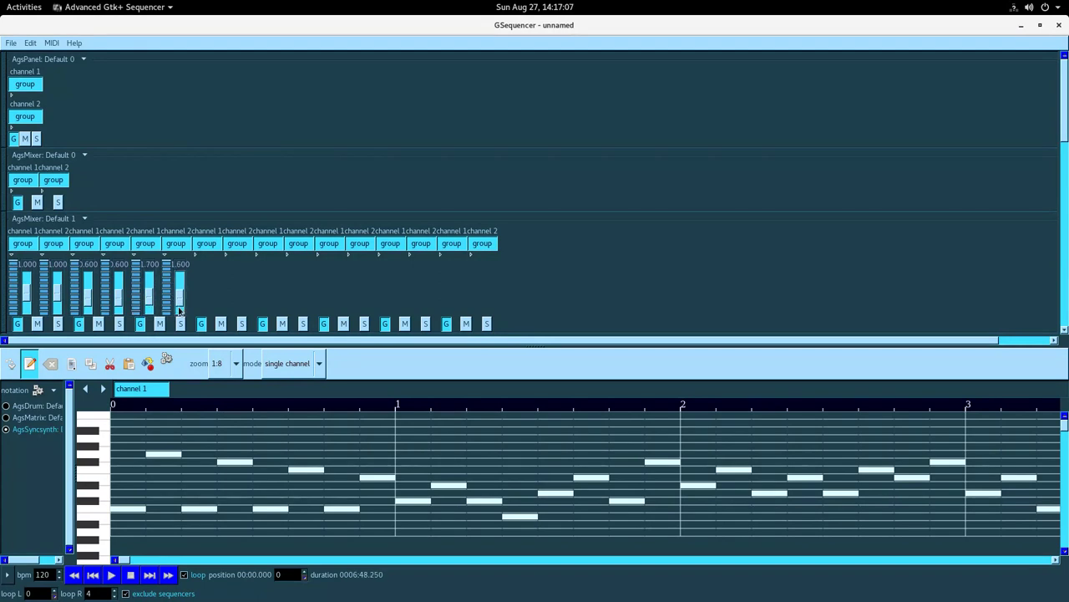
scroll(151, 314, "down", 1)
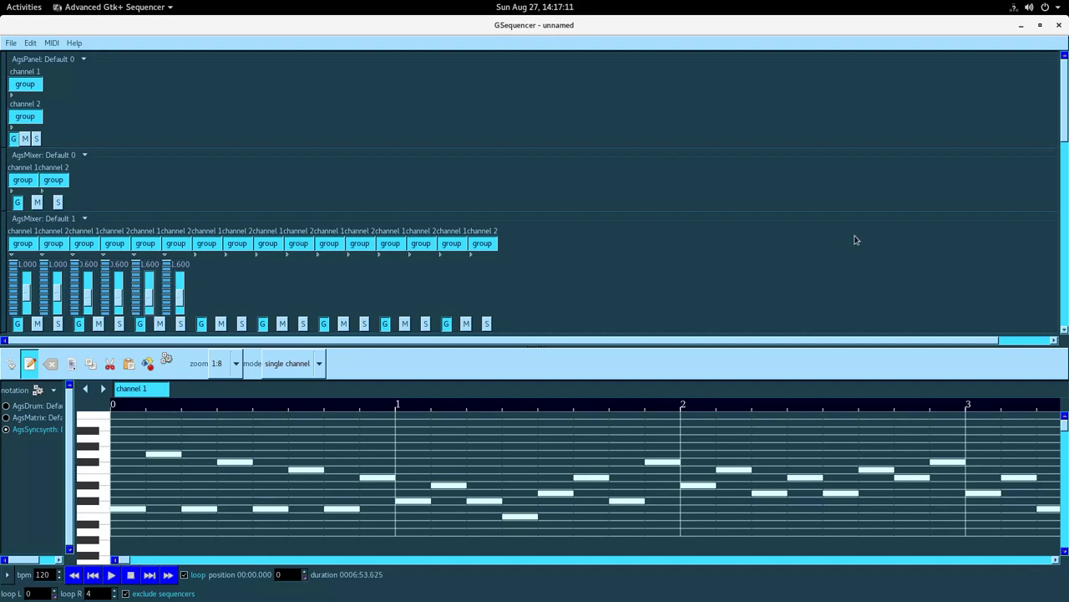
- Add six notes at the pitch of the opening low notes between 1 and 3 in the Syncsynth notation
scroll(854, 240, "down", 15)
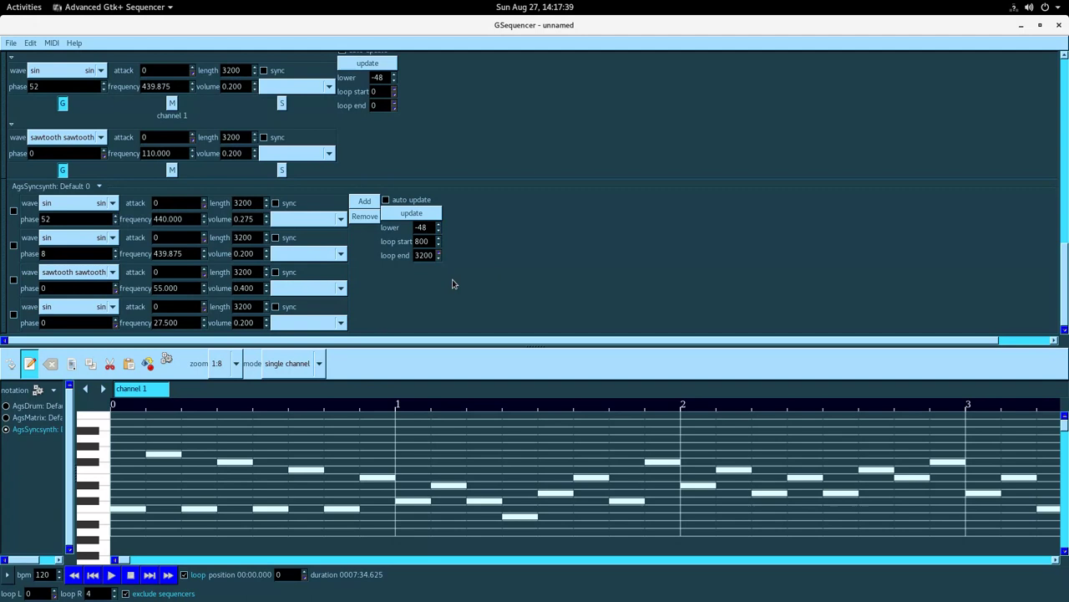
left_click(52, 364)
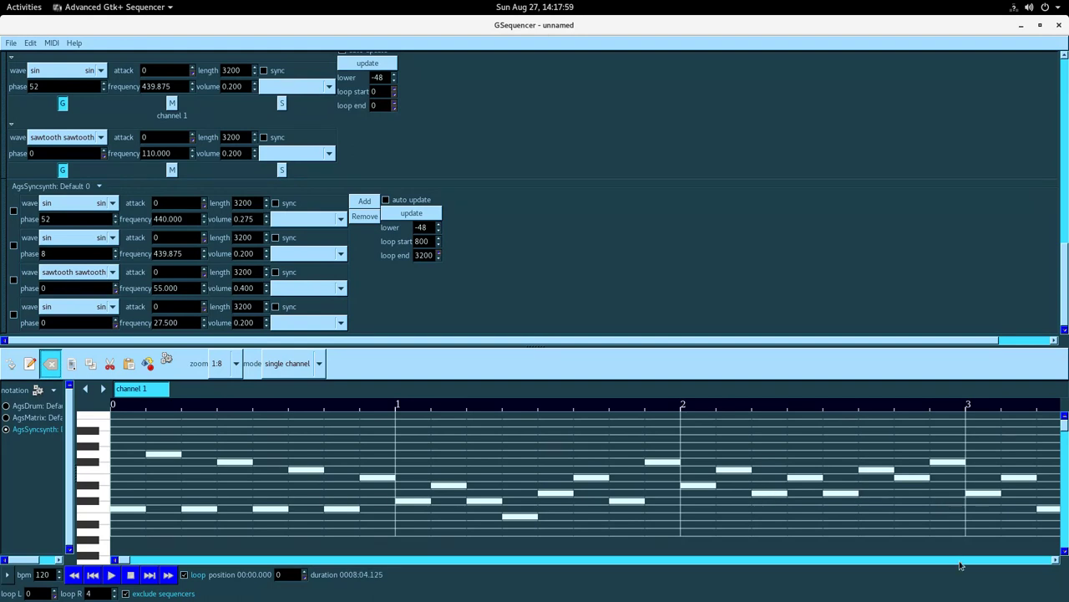
left_click(29, 363)
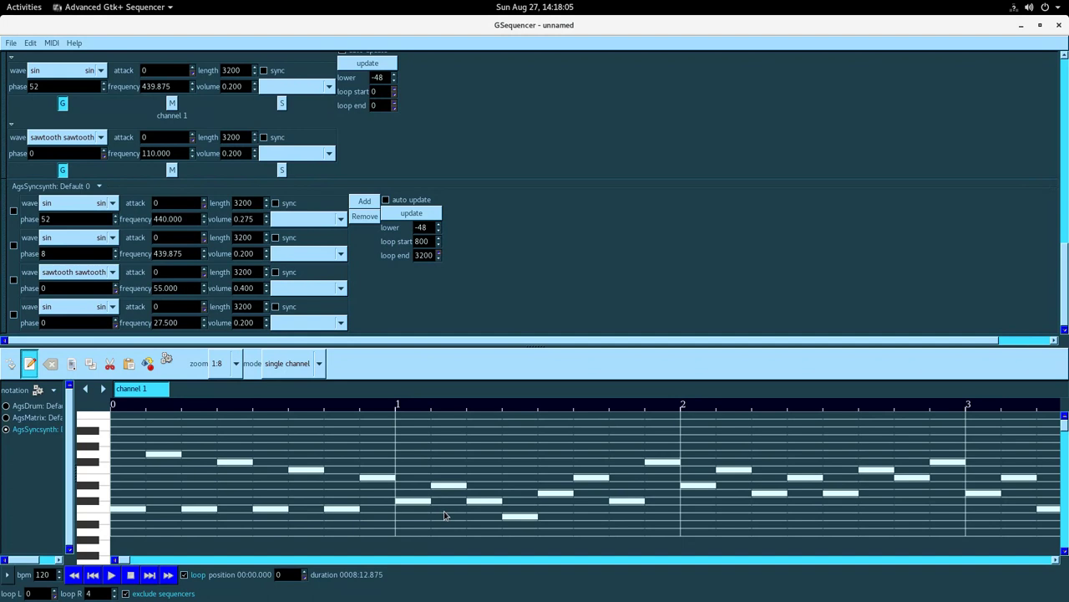
left_click(461, 512)
left_click(564, 512)
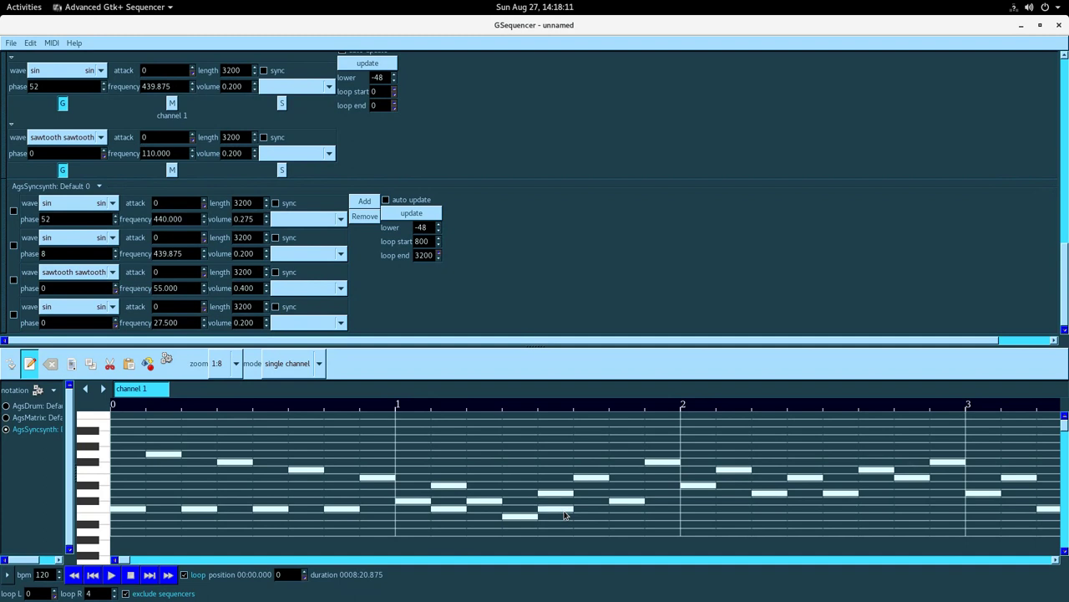
left_click(626, 512)
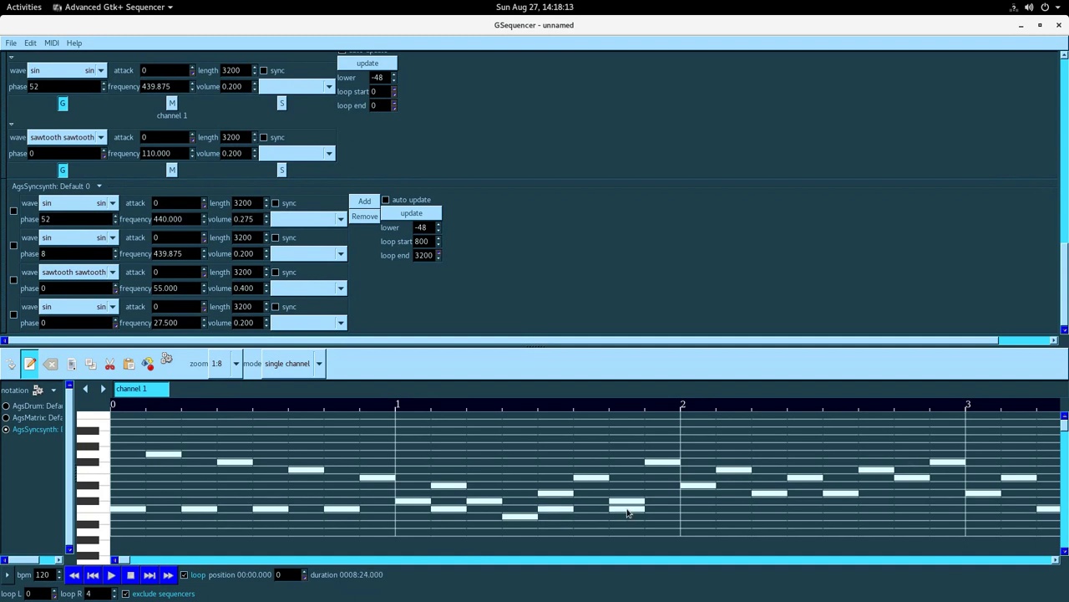
left_click(695, 511)
left_click(767, 511)
left_click(837, 508)
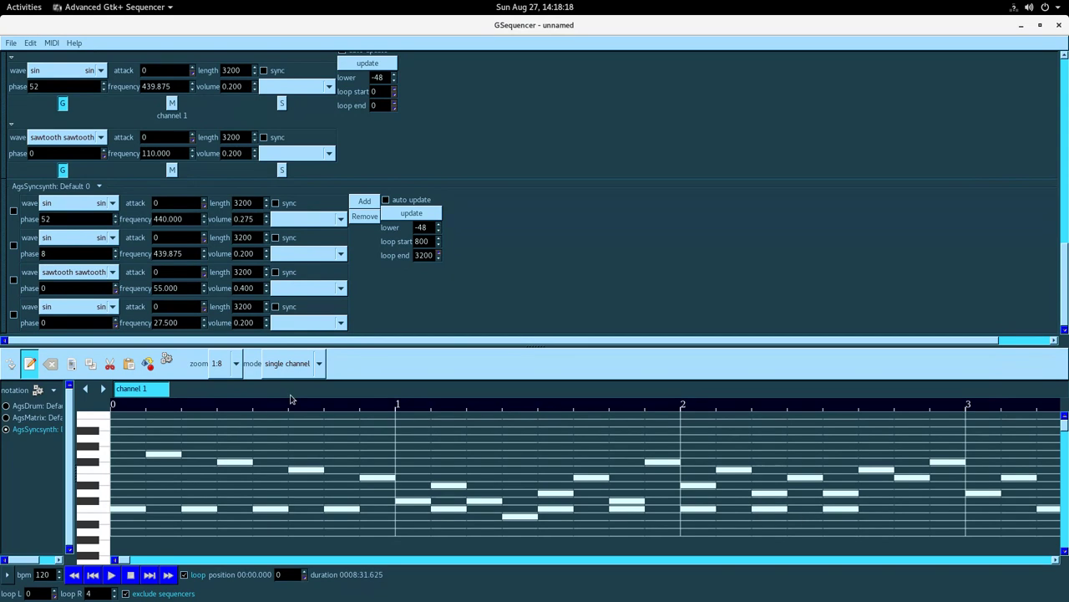
- Set the first AgsSyncsynth oscillator's volume to 0.100 and update the synth
left_click(263, 219)
key("BackSpace")
key("BackSpace")
type("0")
key("BackSpace")
key("BackSpace")
type("100")
left_click(390, 216)
- Erase the five low notes between 1.5 and 3 in the Syncsynth notation, plus the upper doubled notes just after 1 and at 3
left_click(909, 509)
left_click(51, 365)
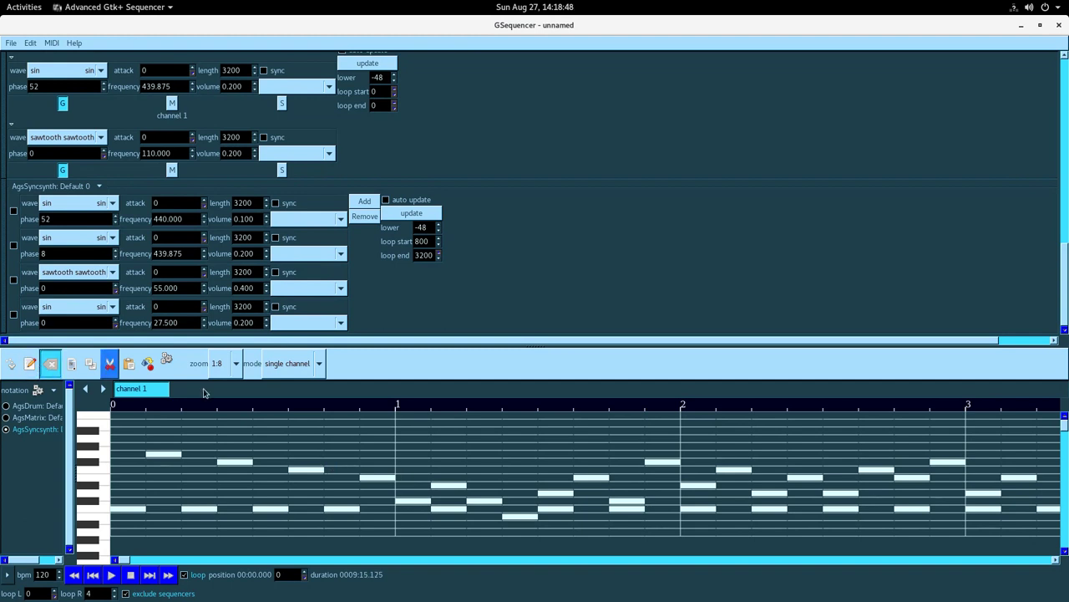
left_click(913, 509)
left_click(856, 509)
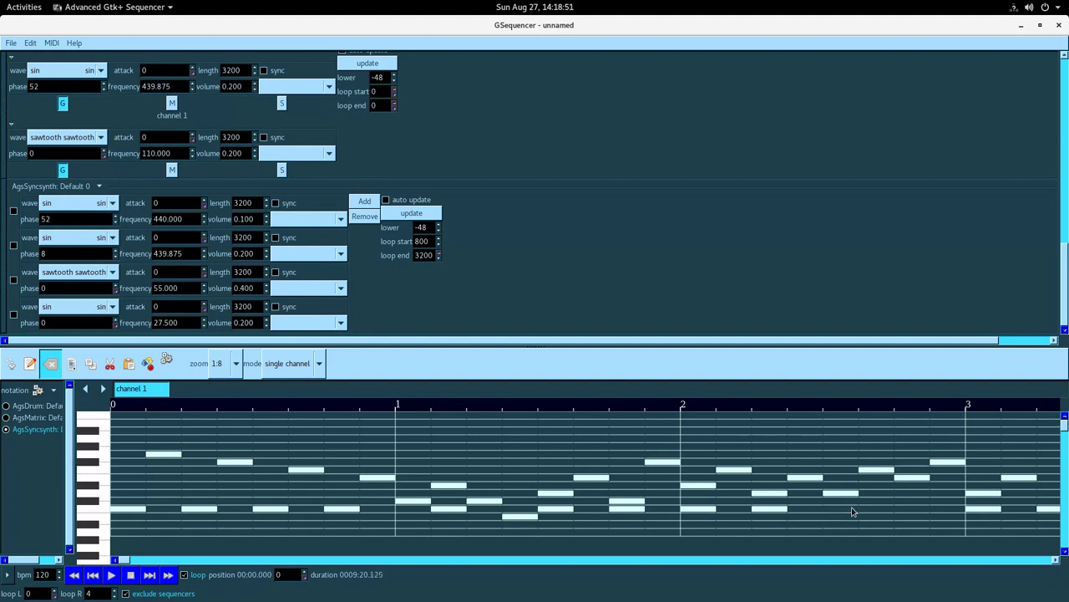
left_click(784, 509)
left_click(710, 510)
left_click(635, 510)
left_click(565, 509)
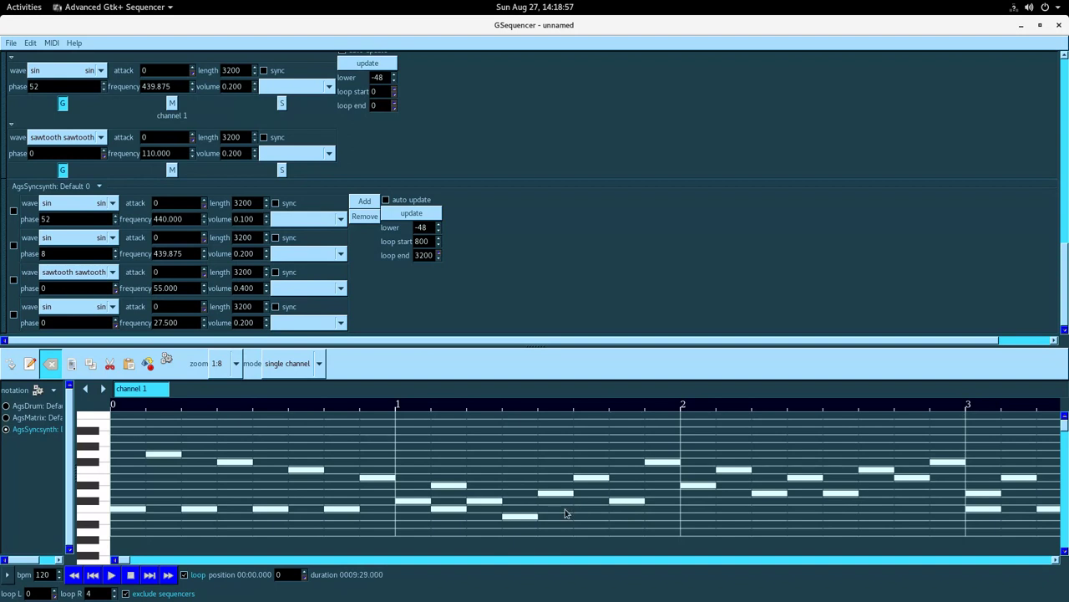
left_click(456, 486)
left_click(988, 494)
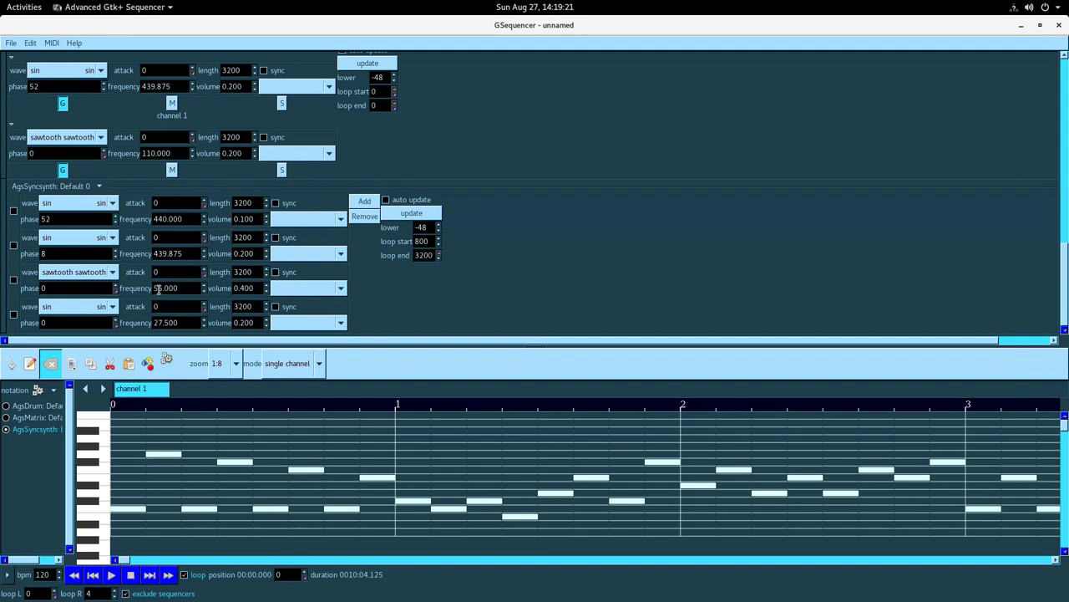
- Try the third AgsSyncsynth oscillator's frequency at 110 and update the synth
left_click_drag(163, 289, 147, 292)
type("110")
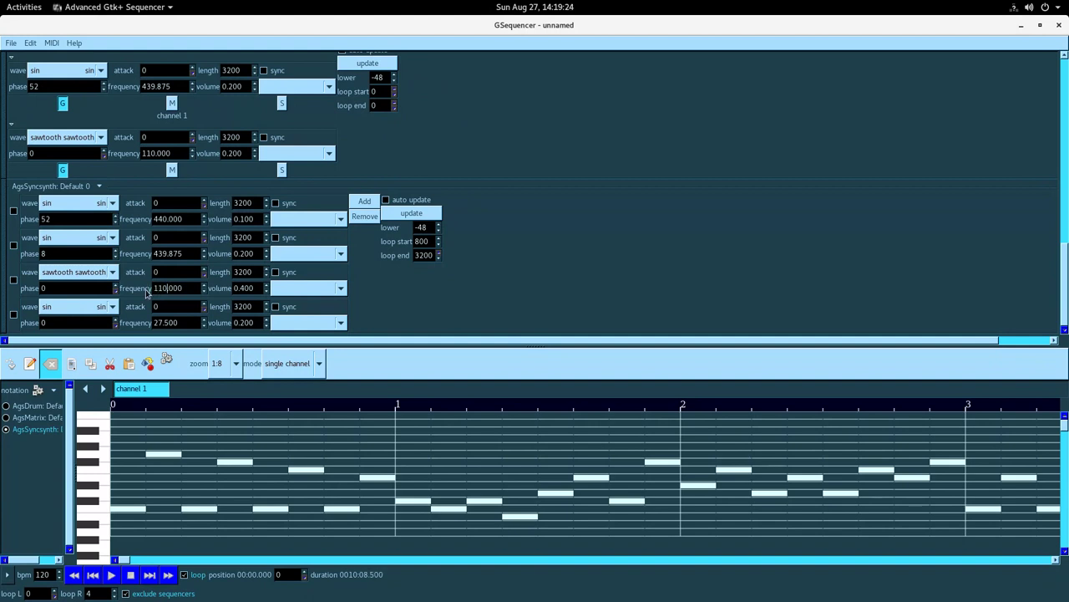
left_click(394, 214)
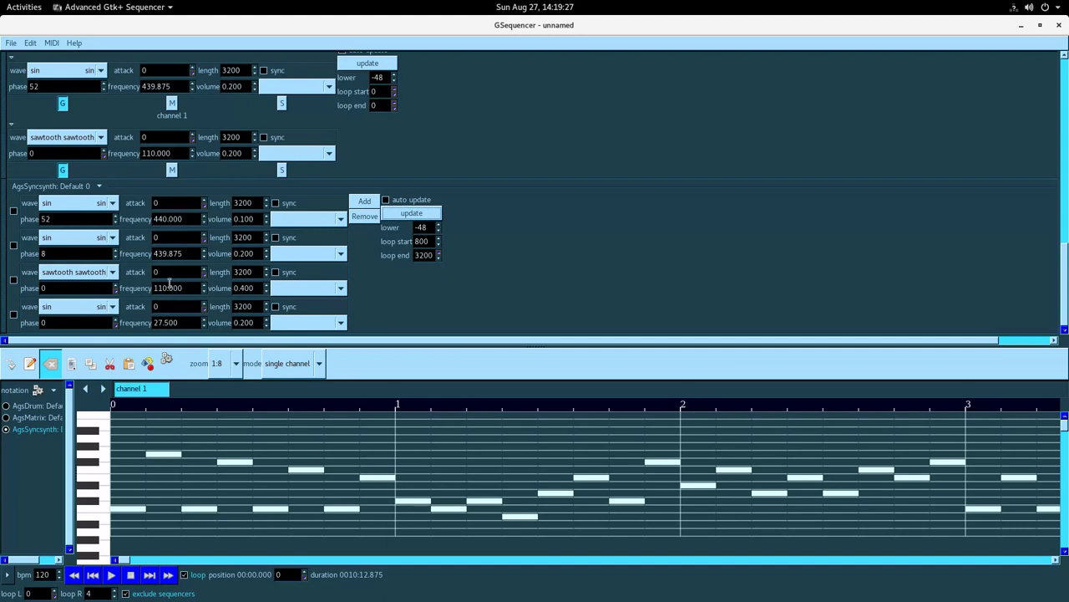
- Set the third AgsSyncsynth oscillator's frequency back to 55 and update the synth
left_click_drag(166, 286, 147, 289)
type("55")
left_click(393, 216)
- Set the AgsSyncsynth's lower value to -36 and update the synth
left_click(426, 228)
key("BackSpace")
key("BackSpace")
type("36")
left_click(432, 215)
left_click(432, 215)
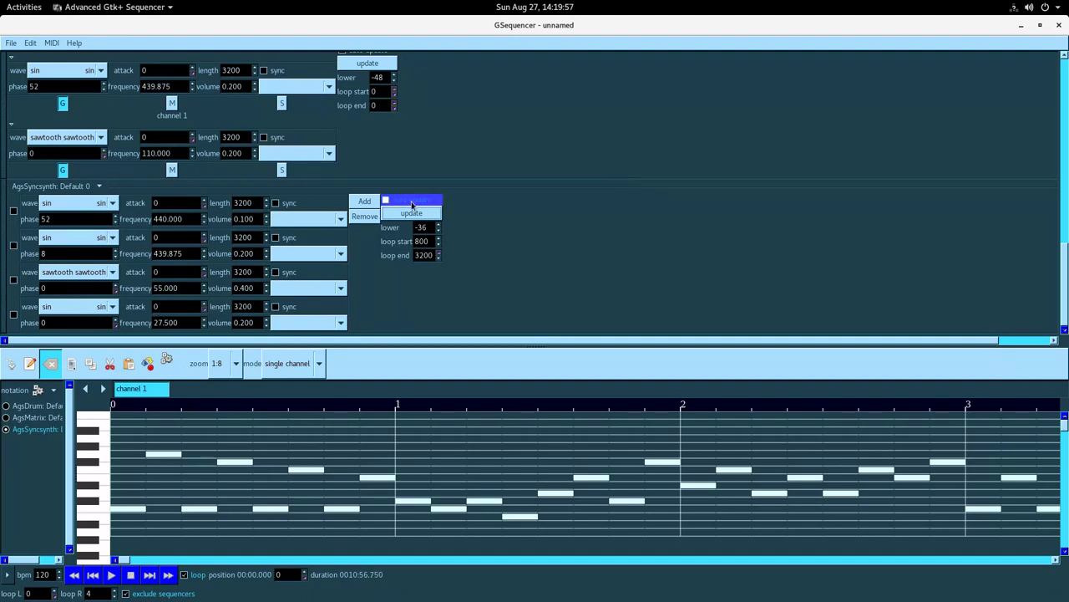
- Set the first AgsSyncsynth oscillator's volume to 0.225 and update the synth
left_click(240, 219)
key("Delete")
key("Delete")
key("Delete")
key("Delete")
type(".224")
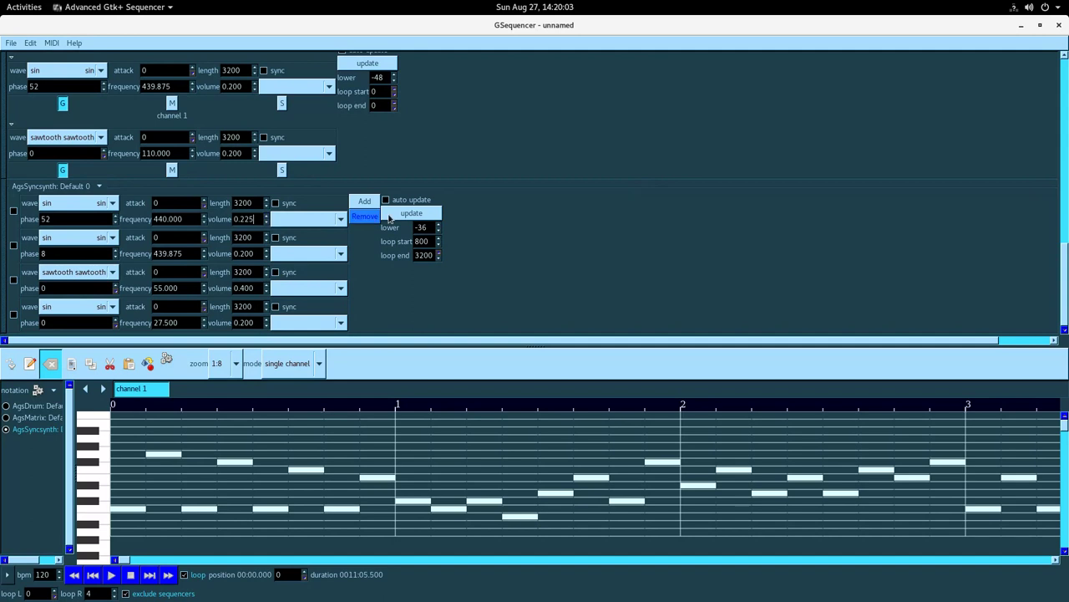
left_click(401, 216)
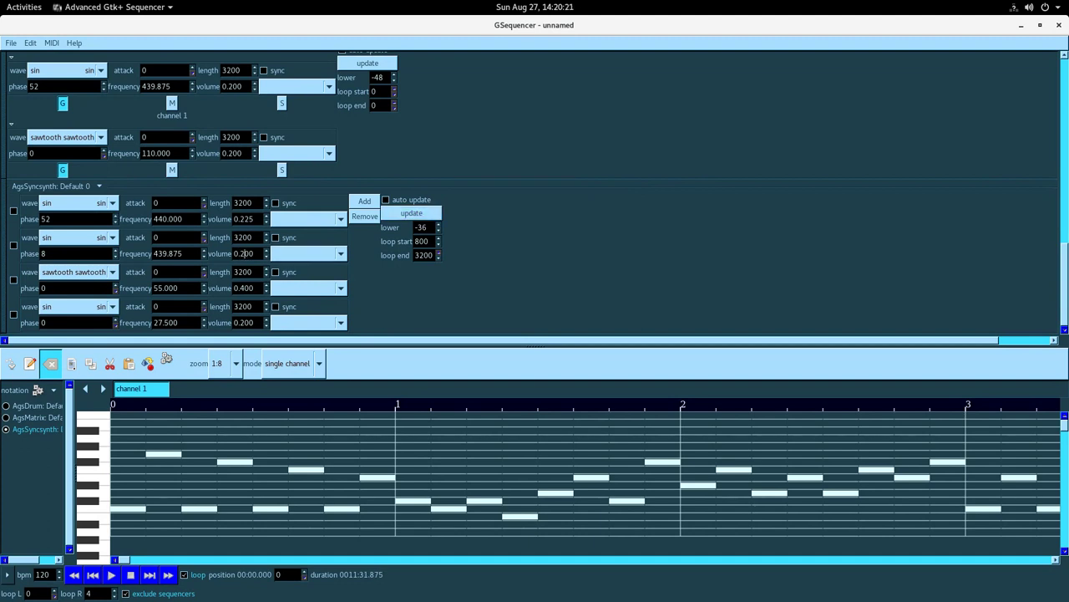
left_click(401, 219)
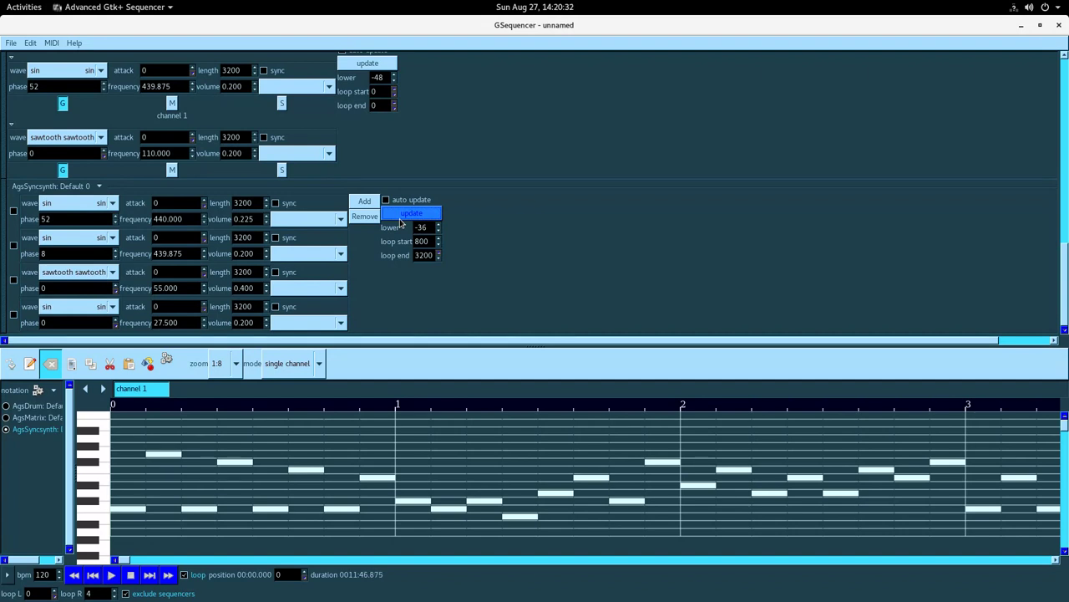
- Switch to the export to audio data window and stop the running wav export
key("alt+Tab")
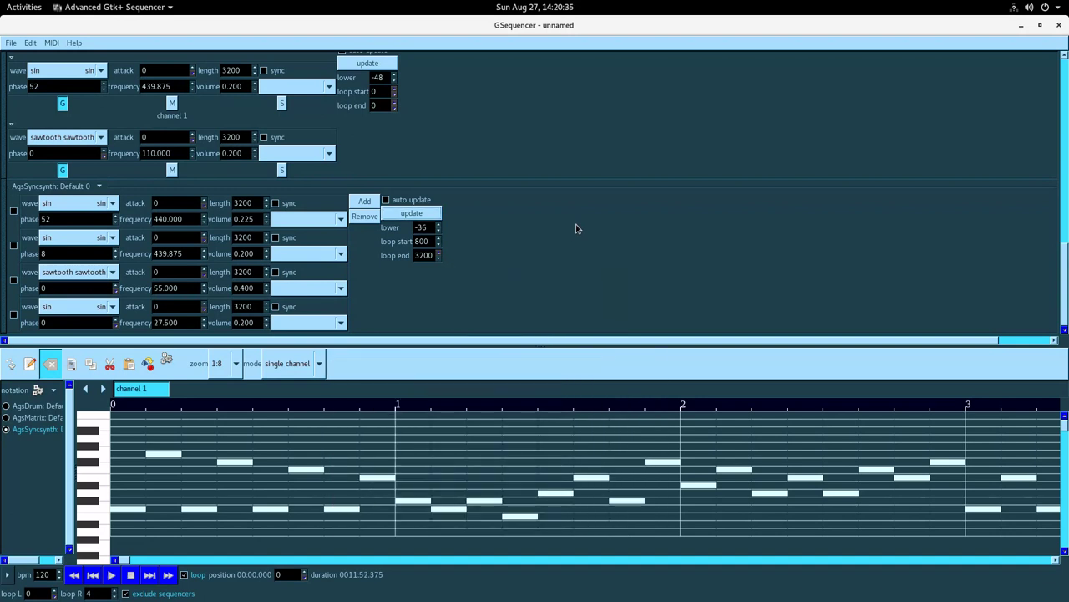
key("alt+Tab")
key("Tab")
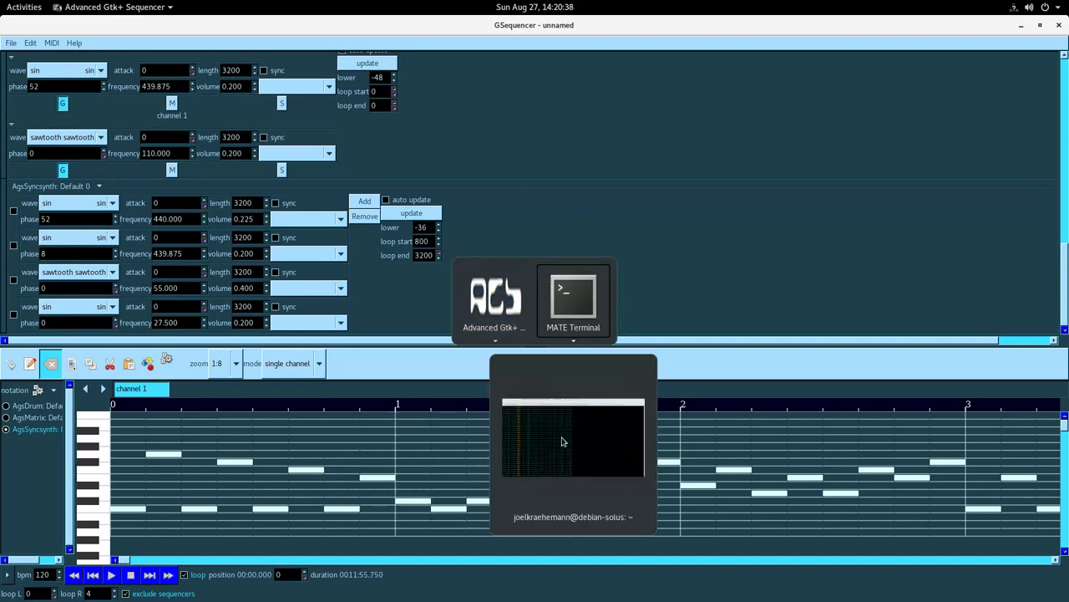
key("Tab")
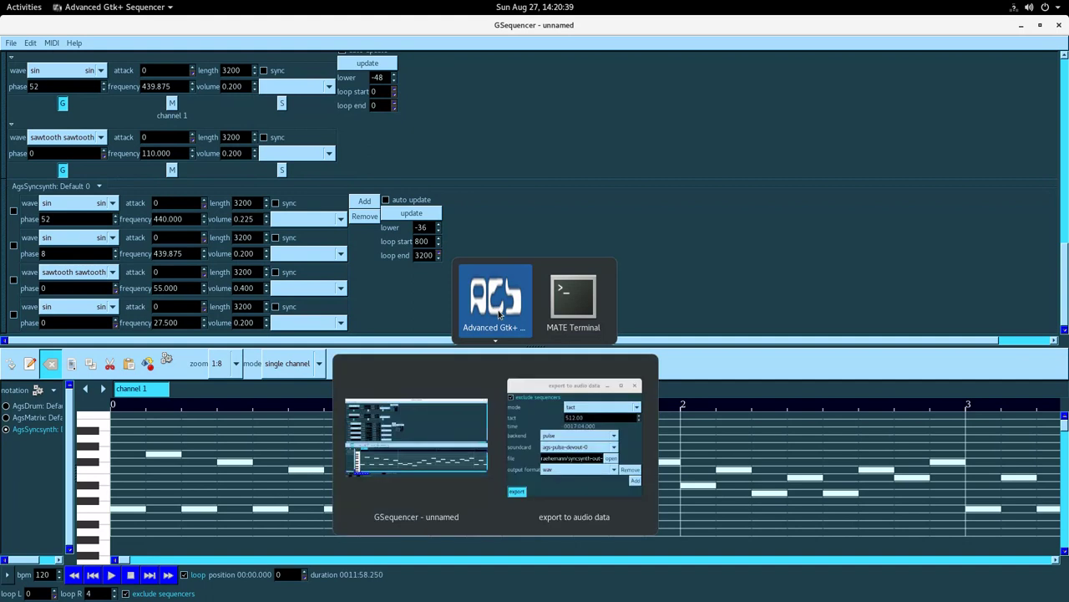
left_click(520, 407)
left_click(625, 245)
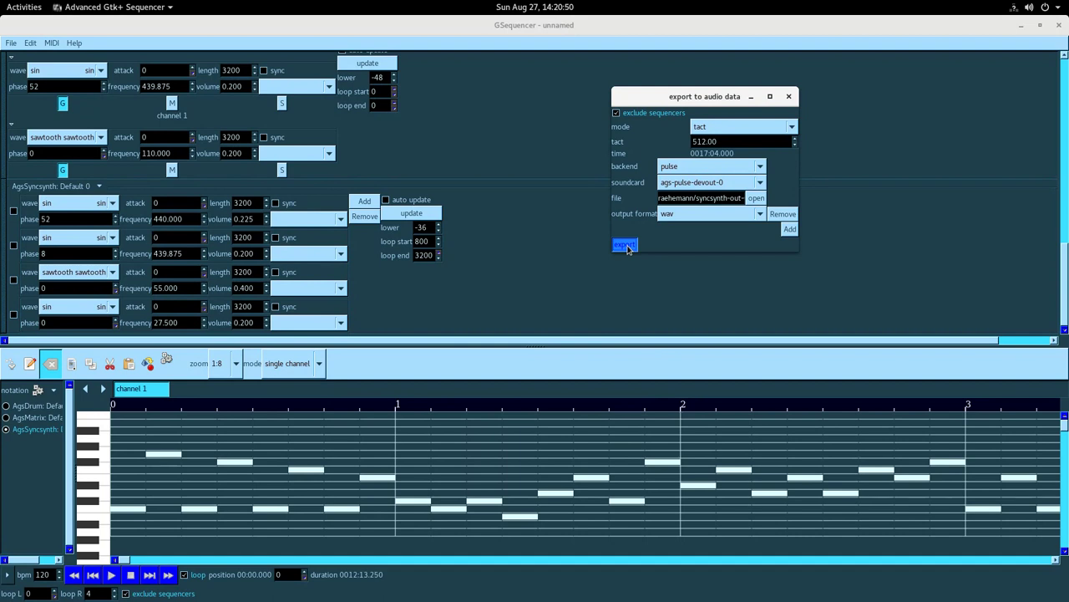
left_click(625, 245)
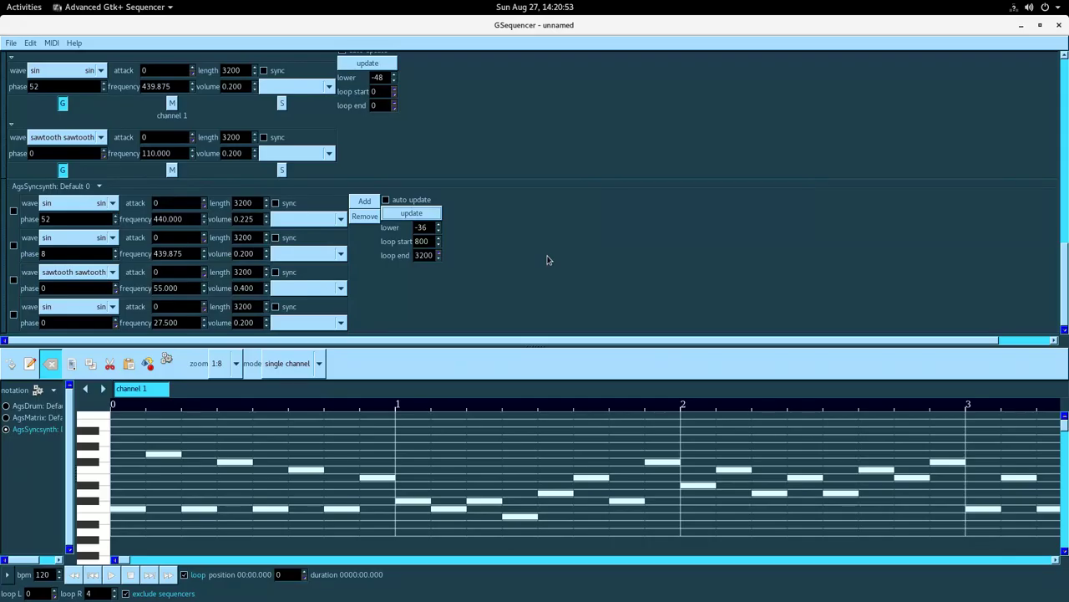
- Set the notation editor's zoom to 1:4
left_click(221, 364)
left_click(219, 364)
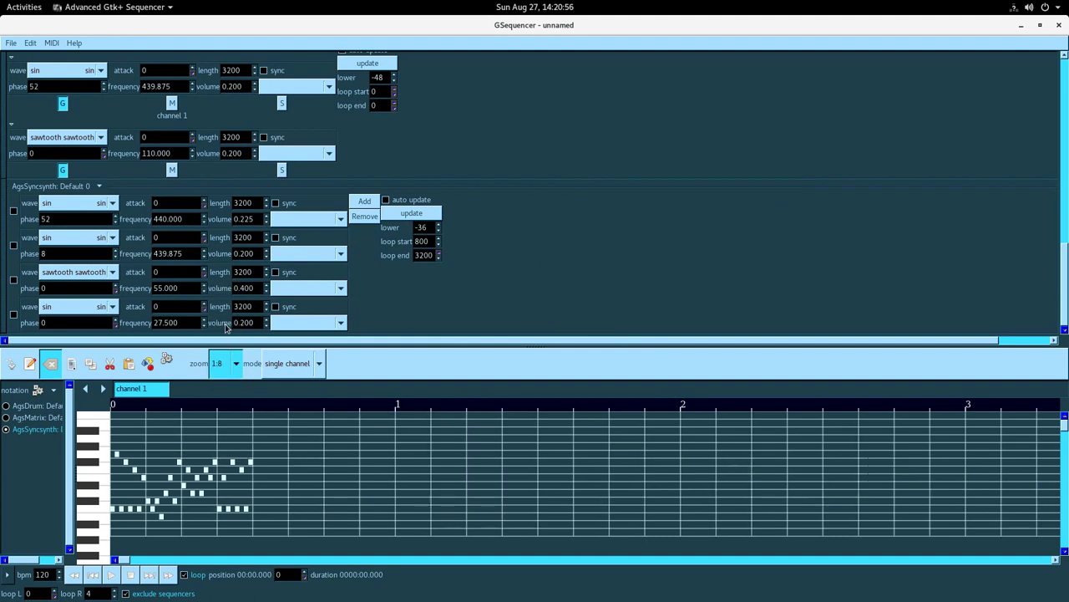
key("Up")
key("Up")
key("Up")
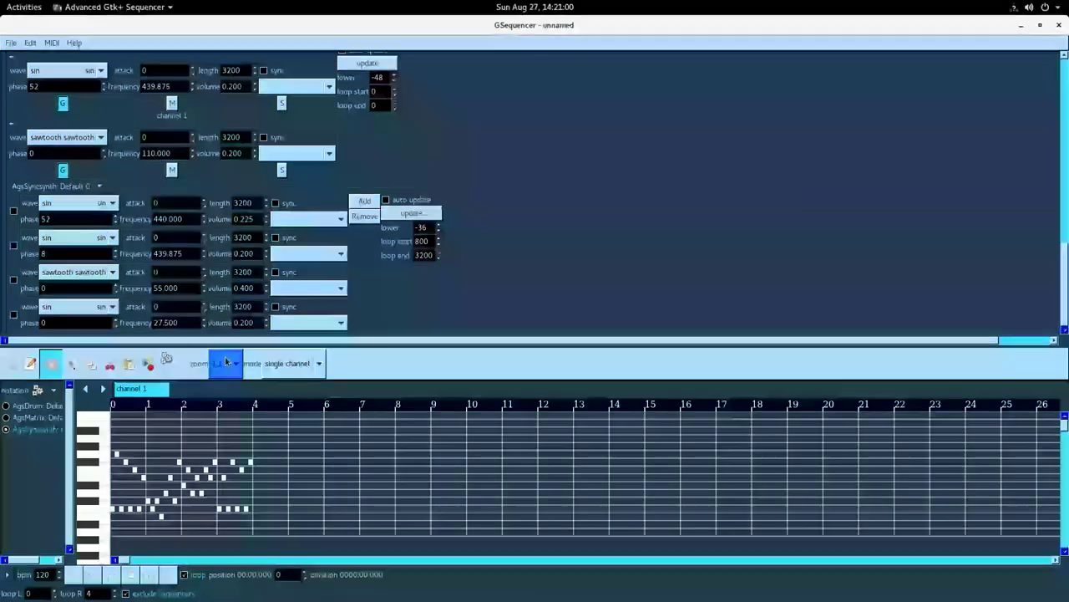
left_click(226, 361)
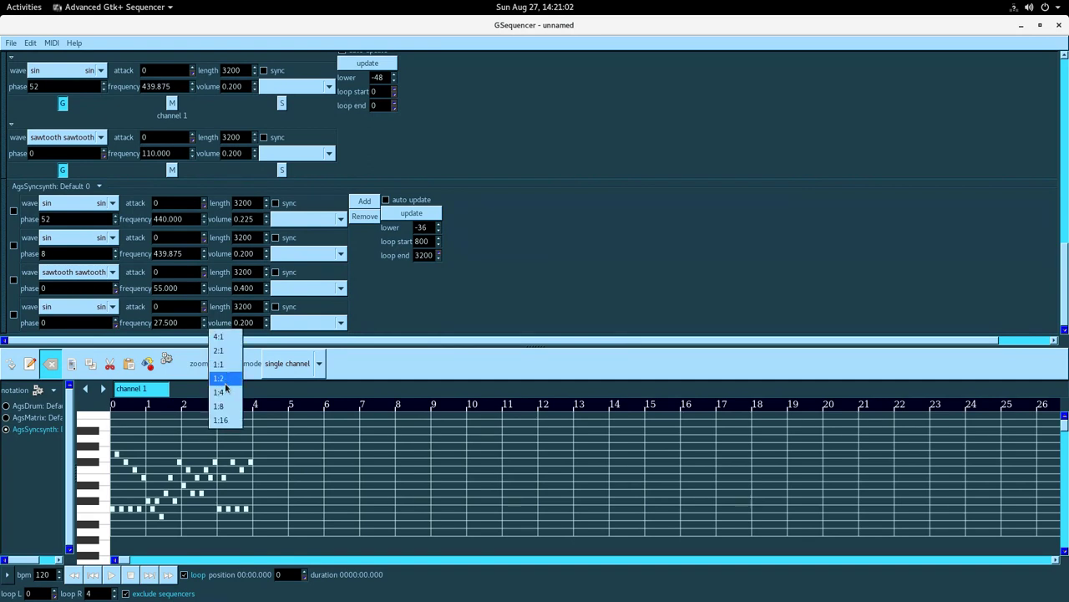
left_click(227, 384)
left_click(225, 365)
left_click(223, 386)
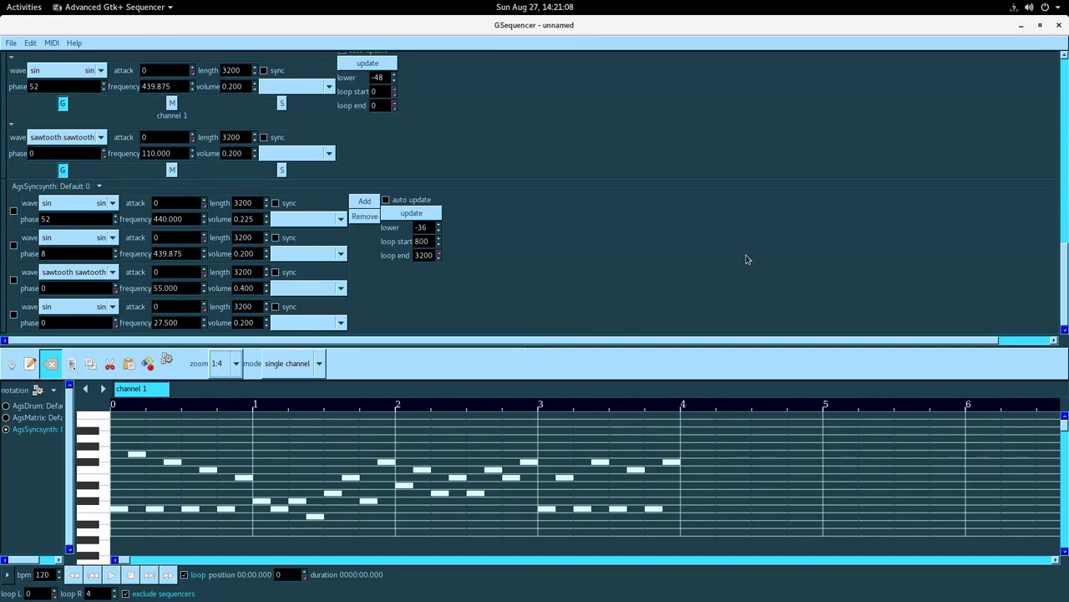
- Select AgsDrum: Default 0 for notation editing and copy its pattern
scroll(748, 259, "up", 10)
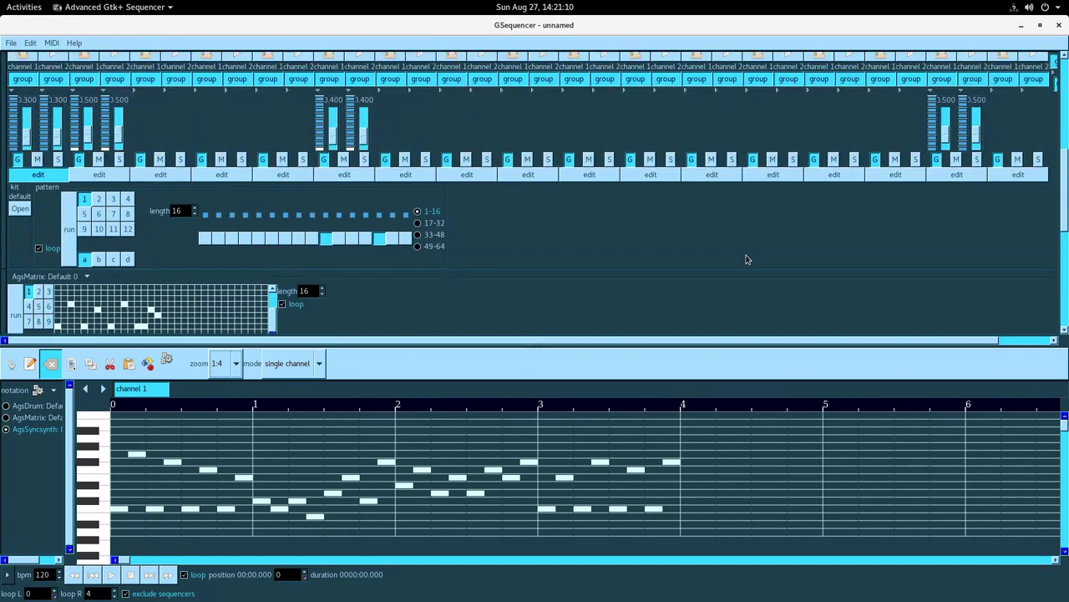
scroll(748, 259, "up", 5)
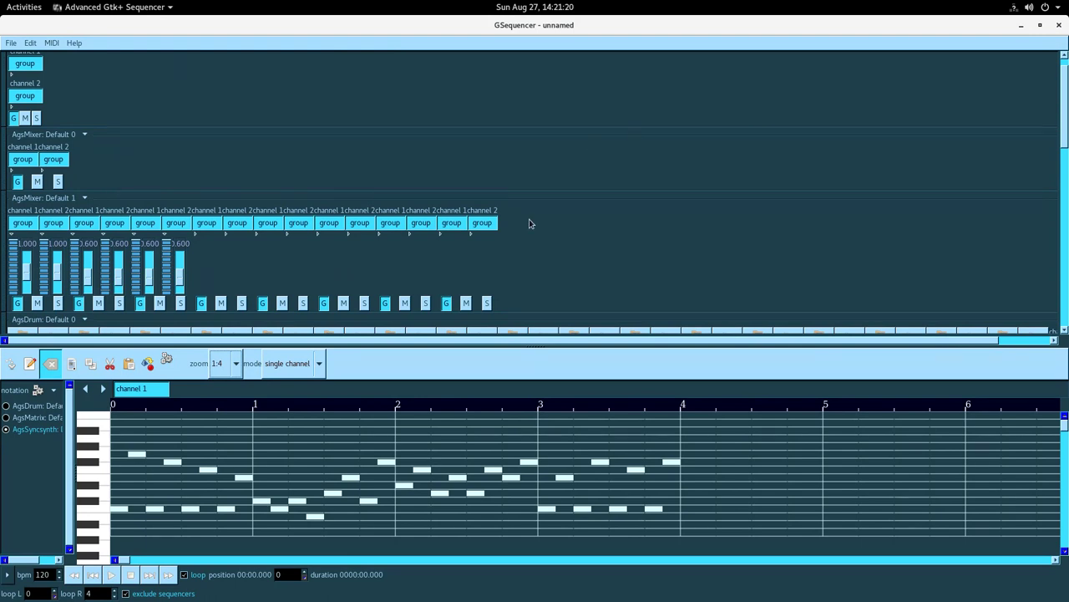
left_click(25, 405)
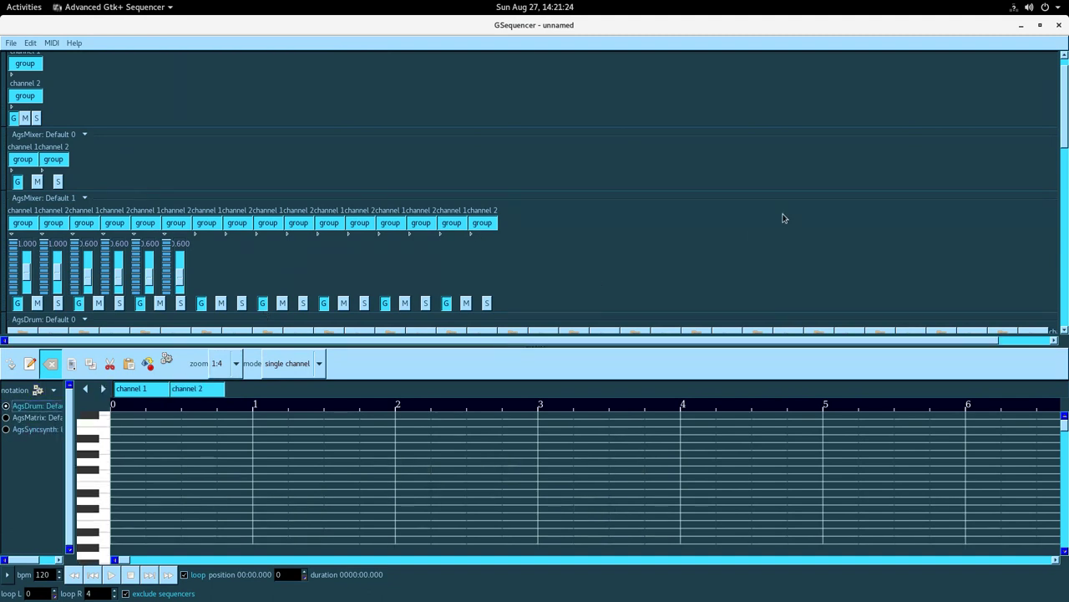
scroll(783, 218, "down", 5)
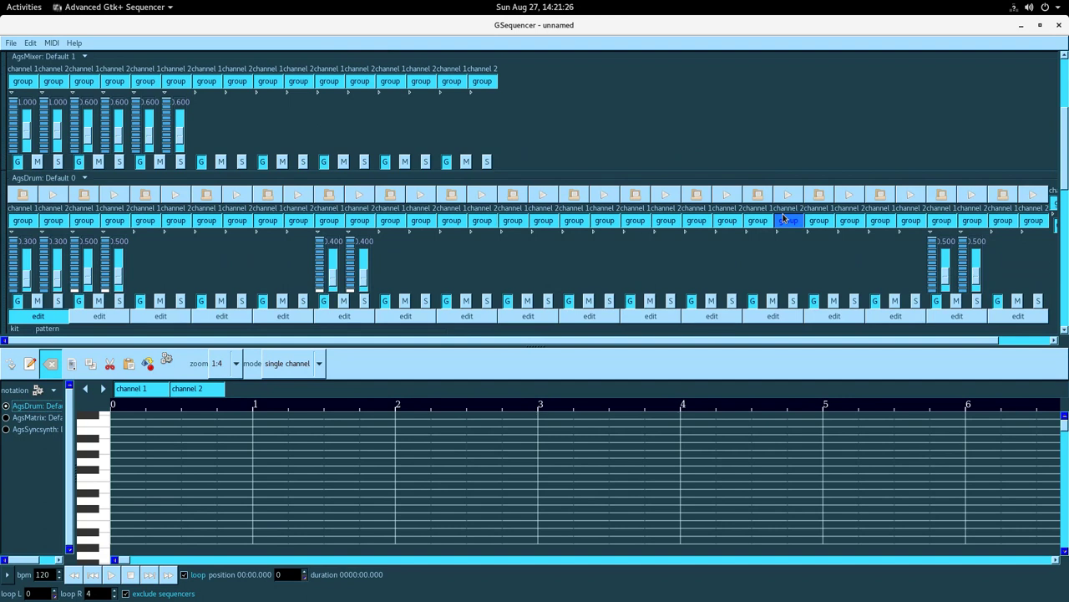
left_click(90, 178)
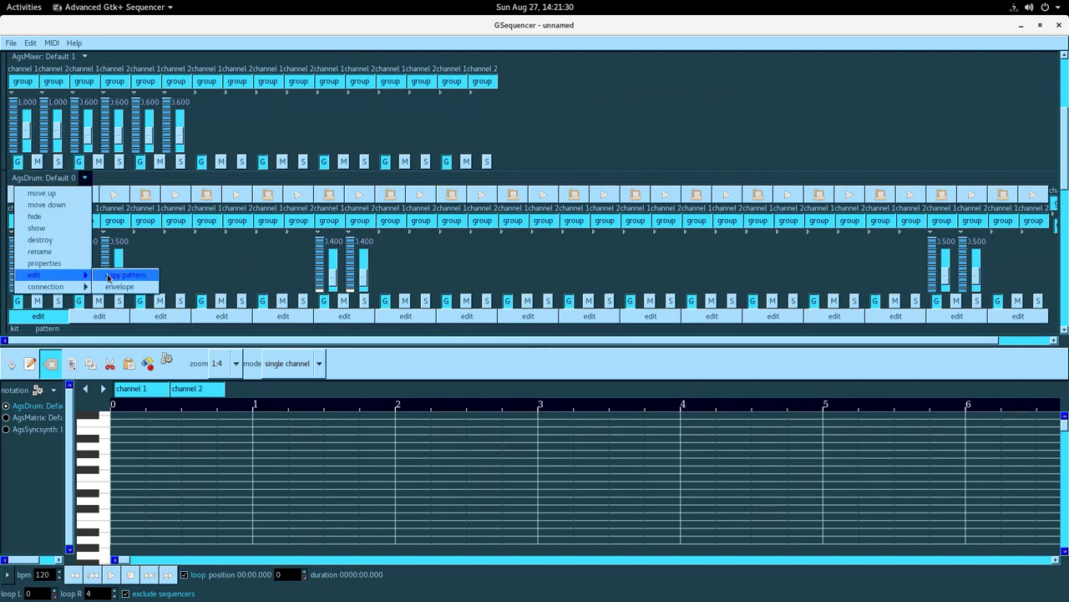
left_click(109, 275)
- Position the notation cursor at 0 and paste the copied drum pattern four times in a row, filling 0 to 4
left_click(13, 366)
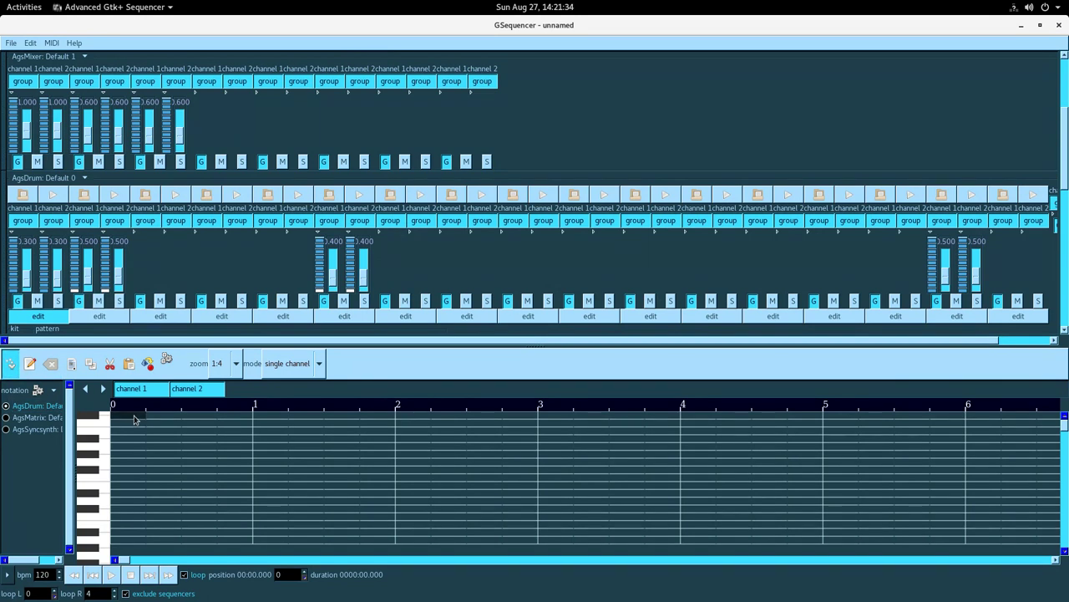
left_click(128, 365)
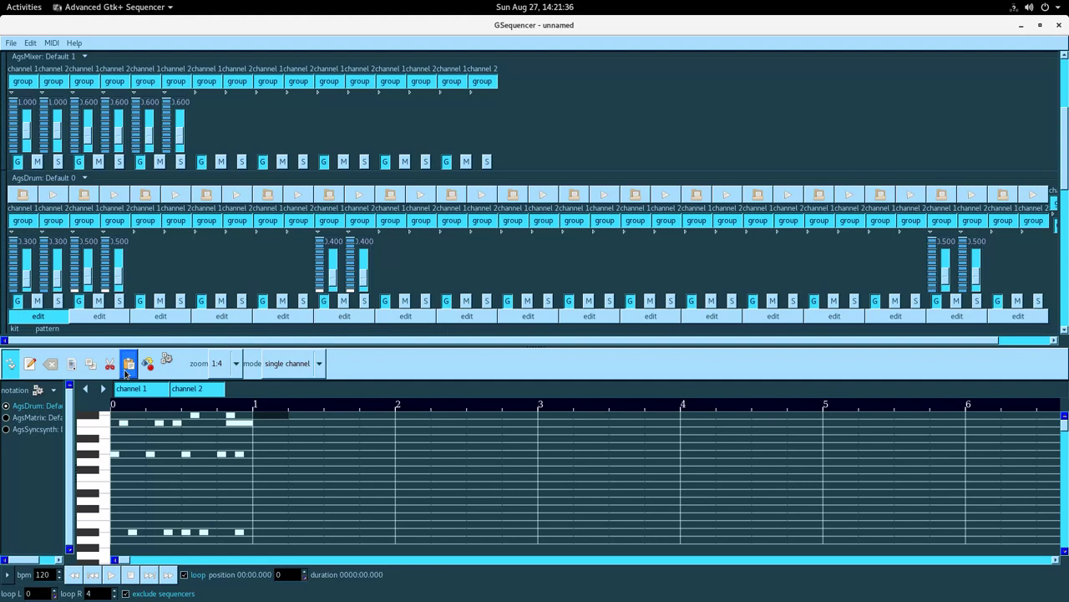
left_click(125, 373)
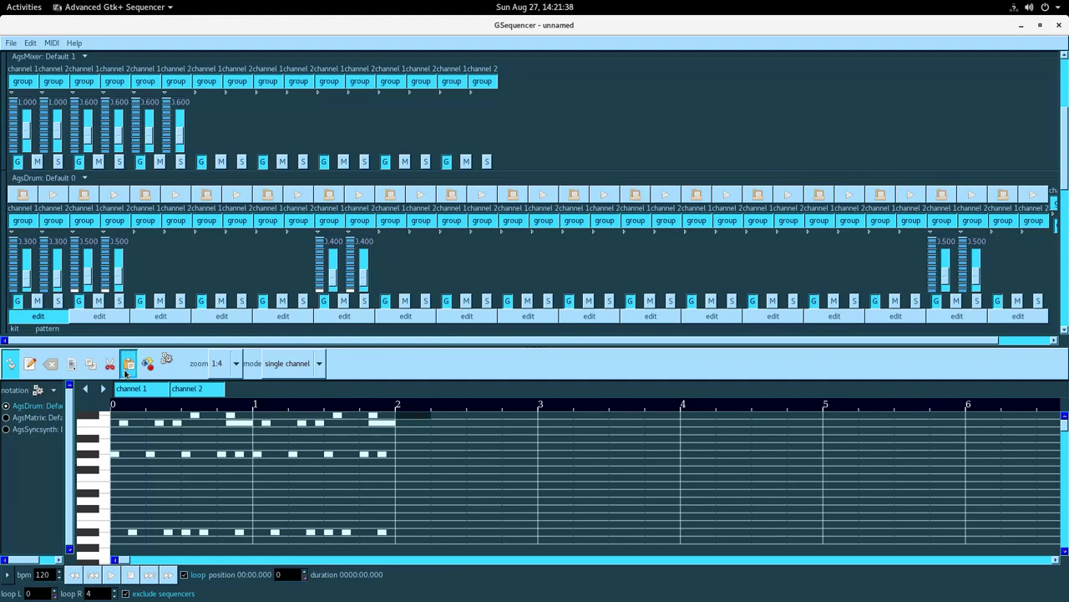
left_click(125, 373)
left_click(126, 373)
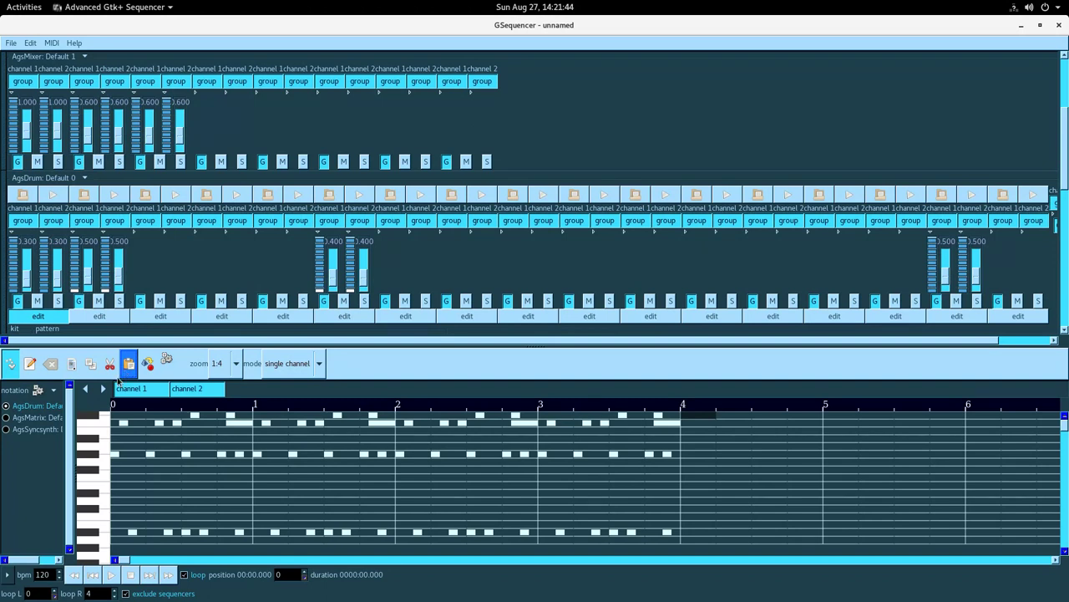
- Turn off reverse mapping in the notation editor, and copy the AgsMatrix: Default 0 pattern with that machine selected for notation
left_click(53, 390)
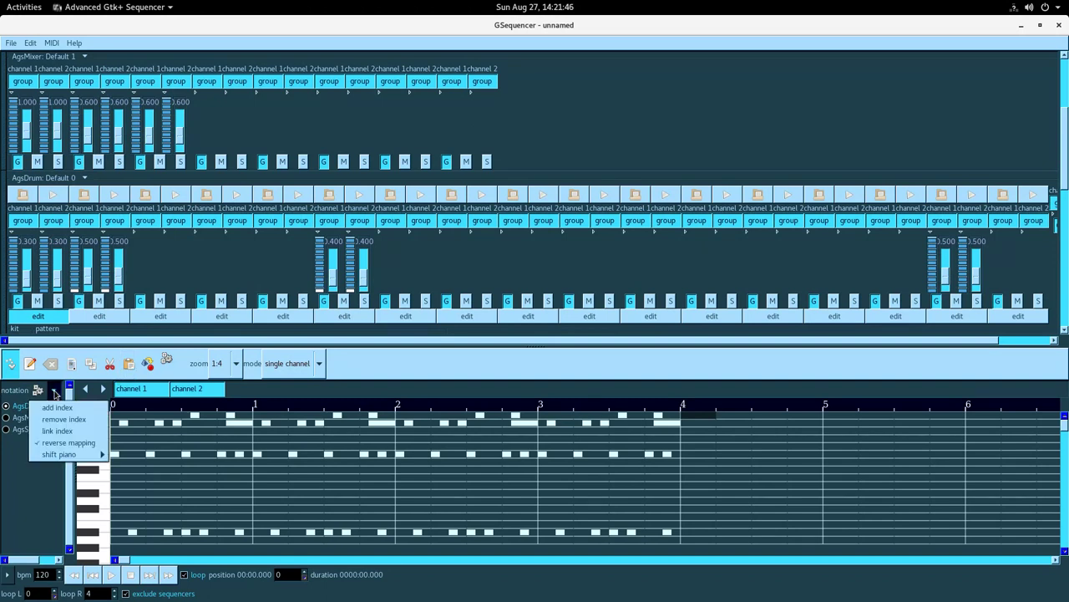
left_click(62, 442)
left_click(44, 418)
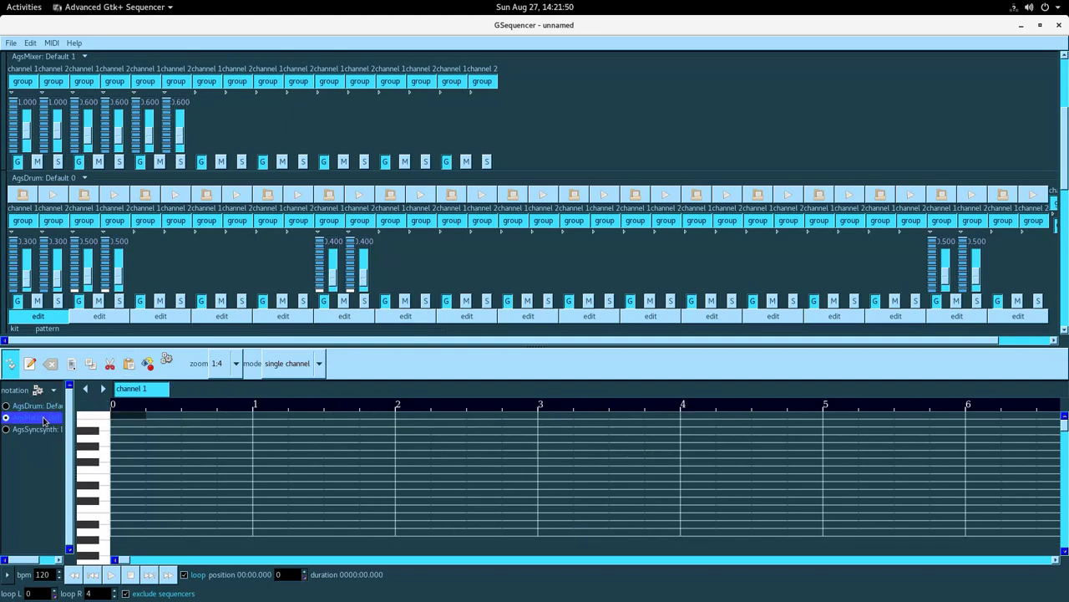
scroll(599, 284, "down", 3)
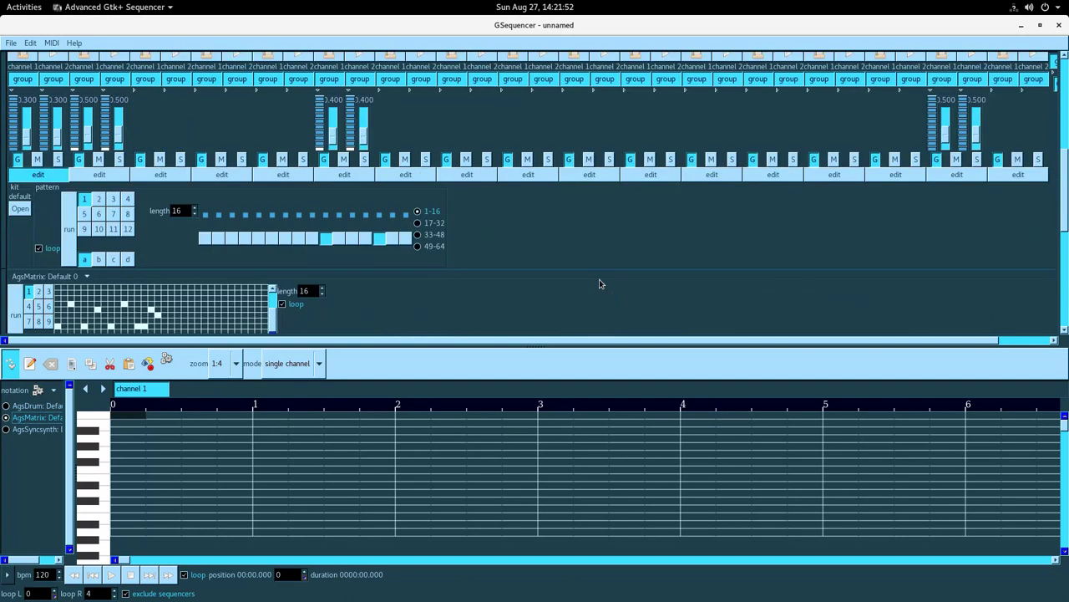
left_click(85, 278)
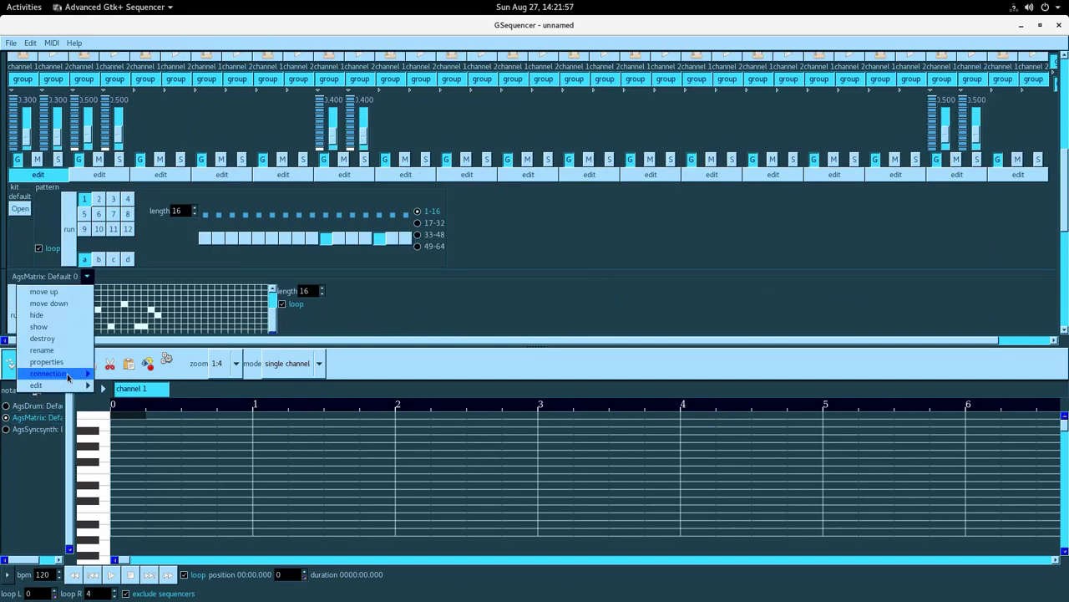
mouse_move(71, 387)
left_click(105, 390)
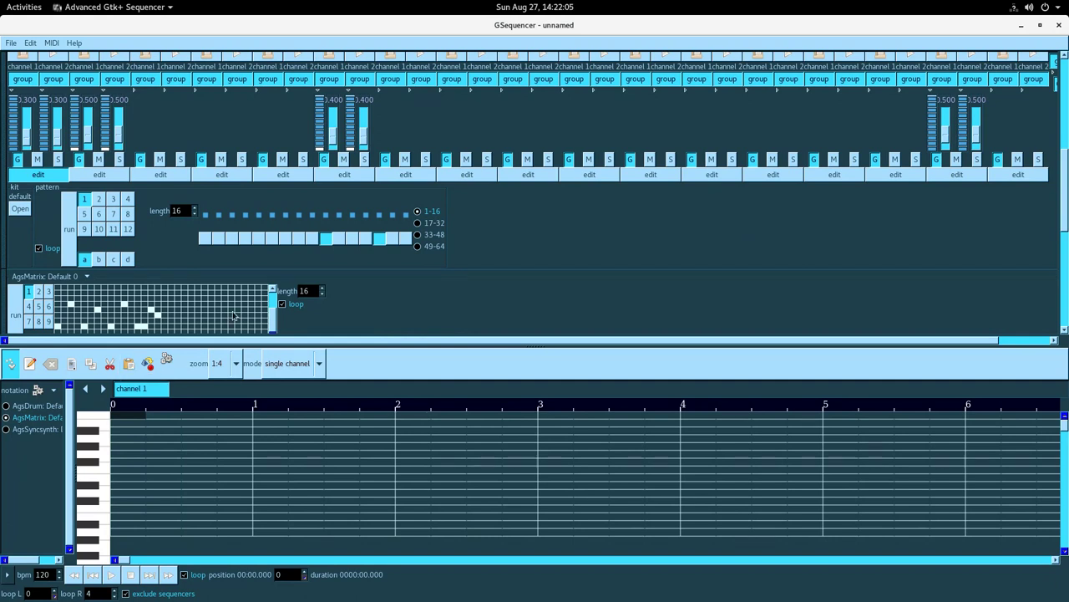
- Look through the rows of the AgsMatrix: Default 0 pattern grid
scroll(272, 299, "up", 2)
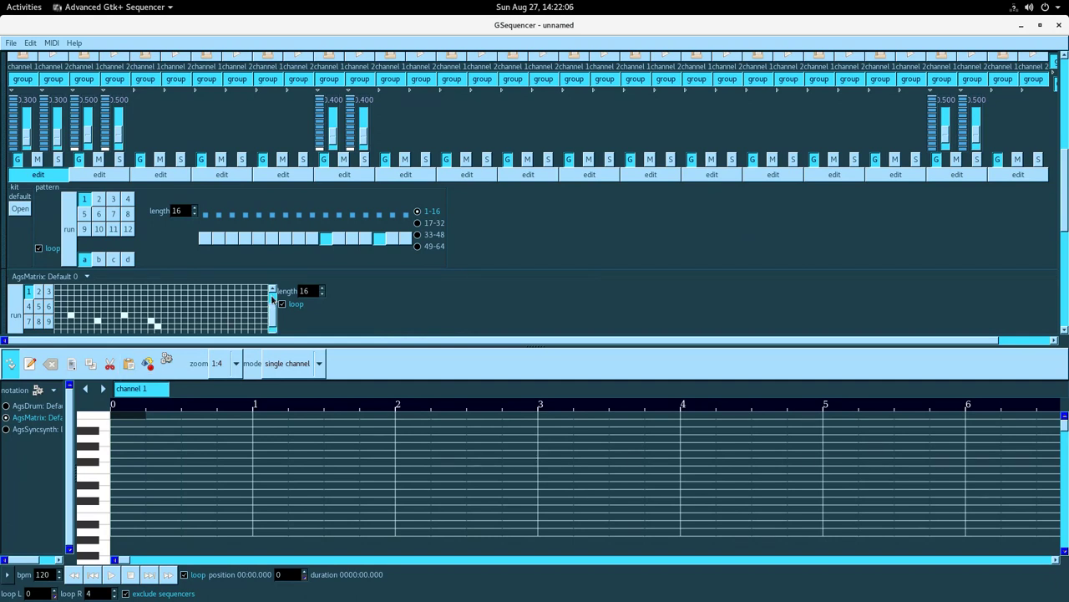
scroll(272, 299, "up", 2)
scroll(272, 299, "up", 2)
scroll(523, 288, "down", 1)
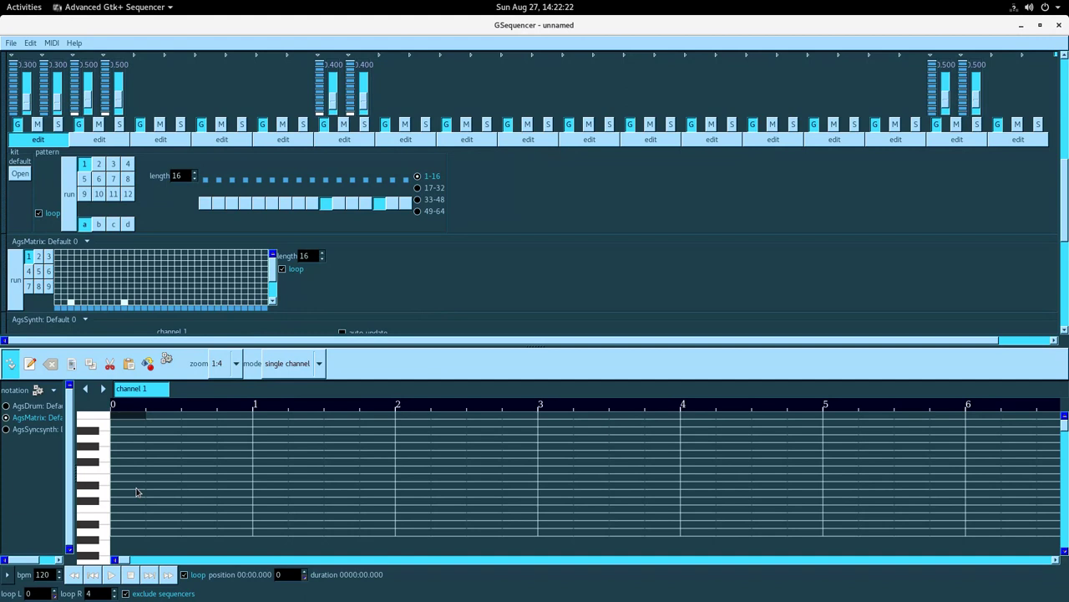
- Paste the AgsMatrix: Default 0 pattern into its notation four times in a row, filling 0 to 4
scroll(272, 296, "up", 4)
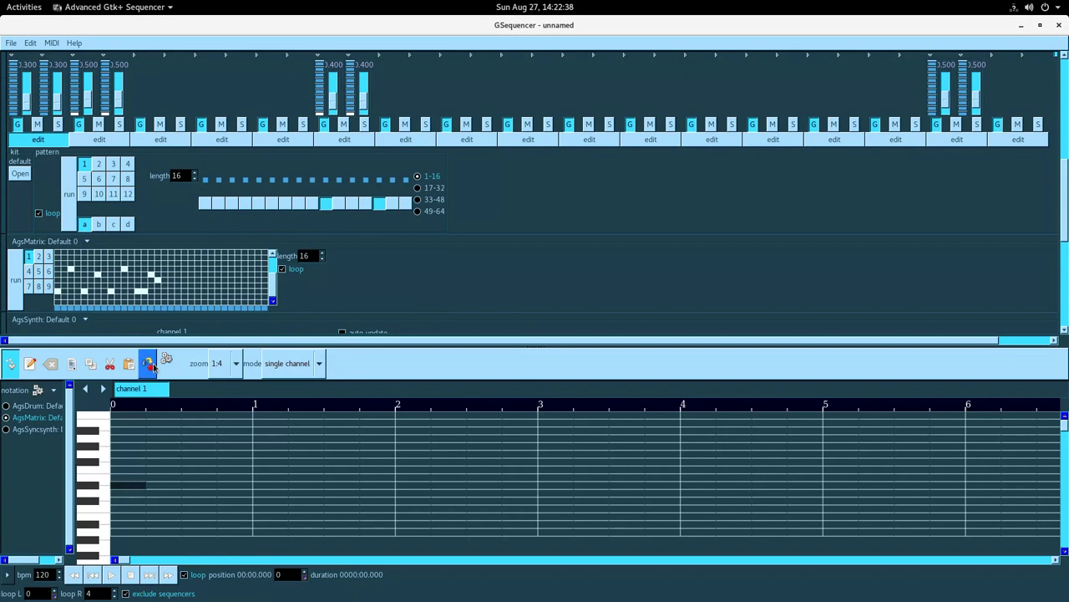
left_click(130, 365)
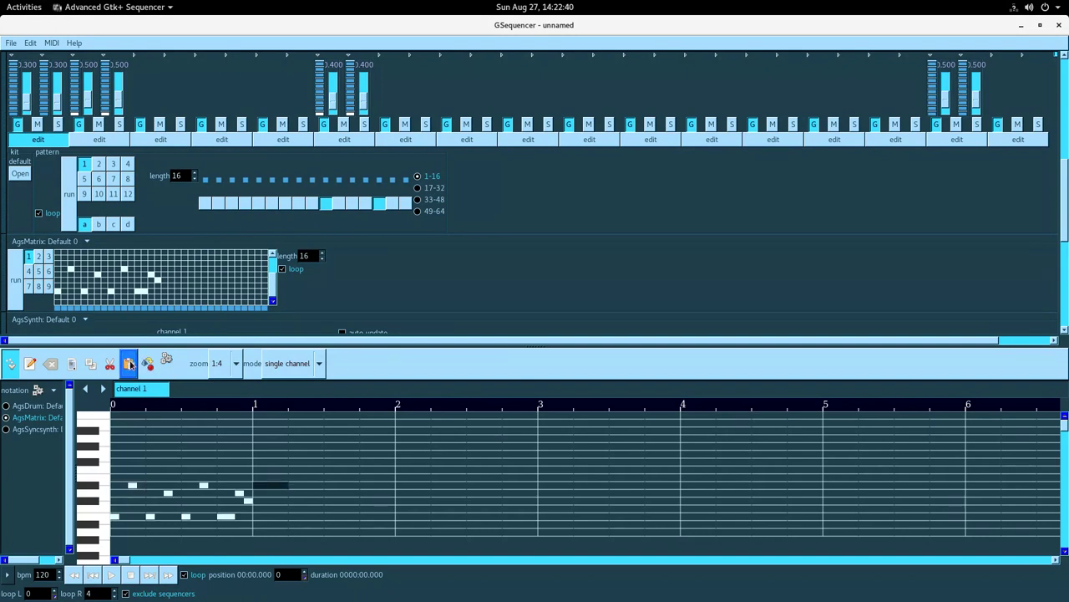
left_click(130, 364)
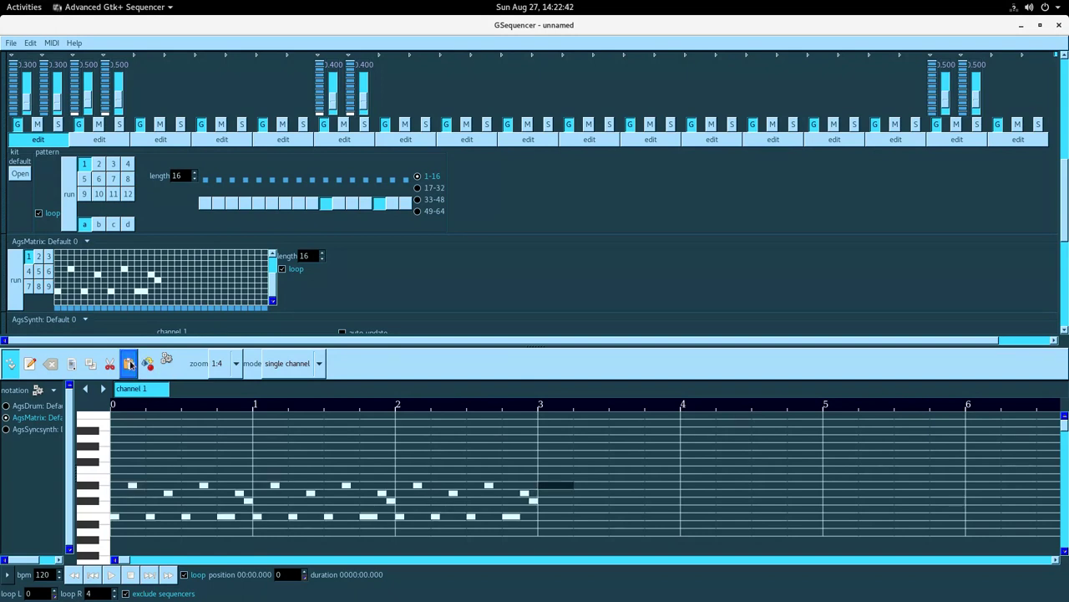
left_click(130, 364)
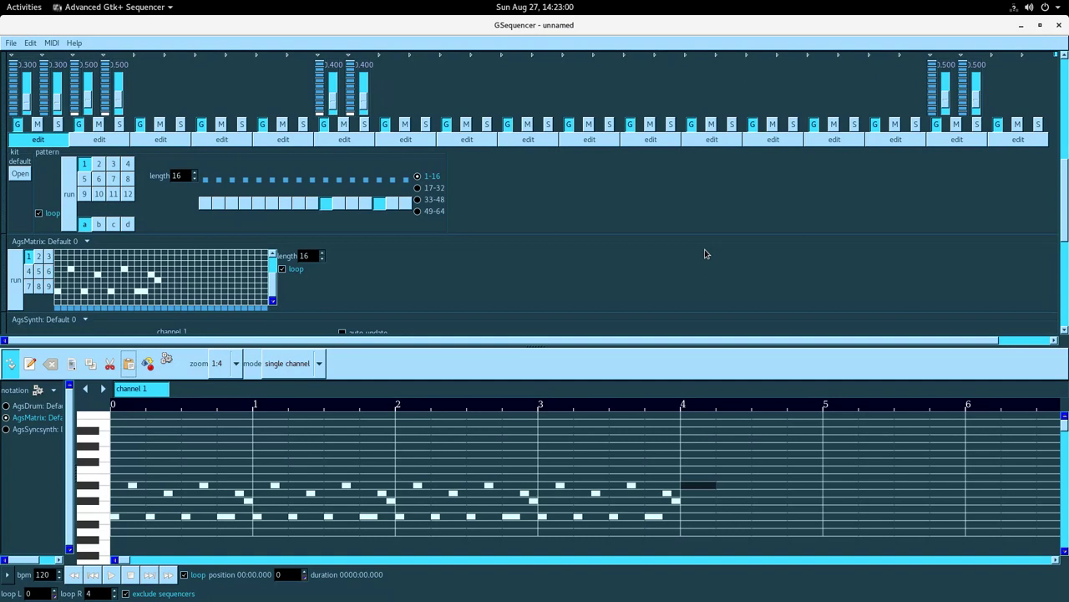
- Name the output file binary-depth in the audio export window and start the wav export
key("alt+Tab")
key("alt+Tab")
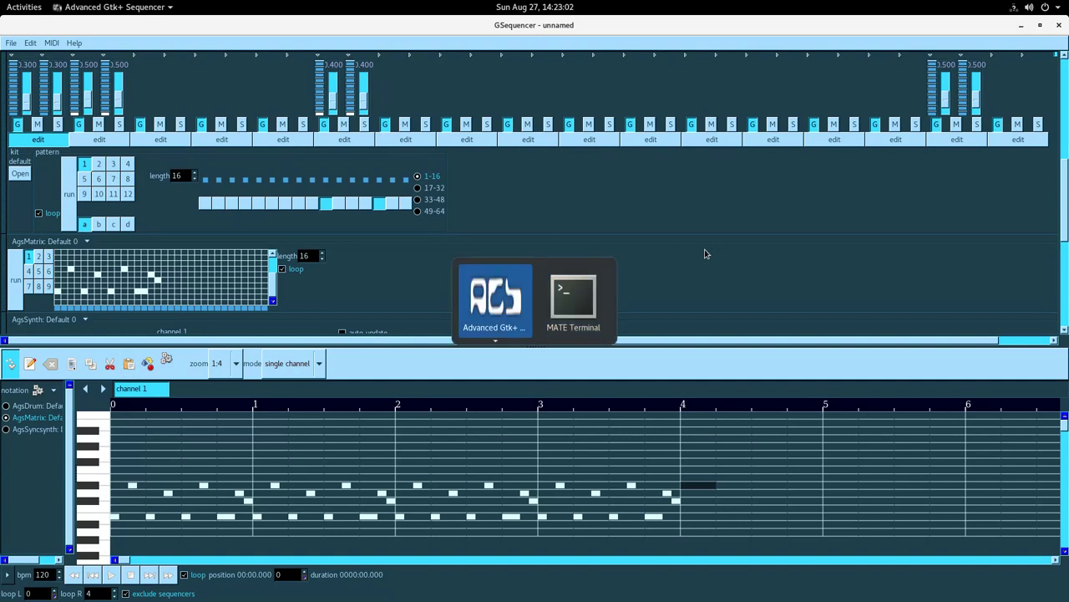
left_click(592, 395)
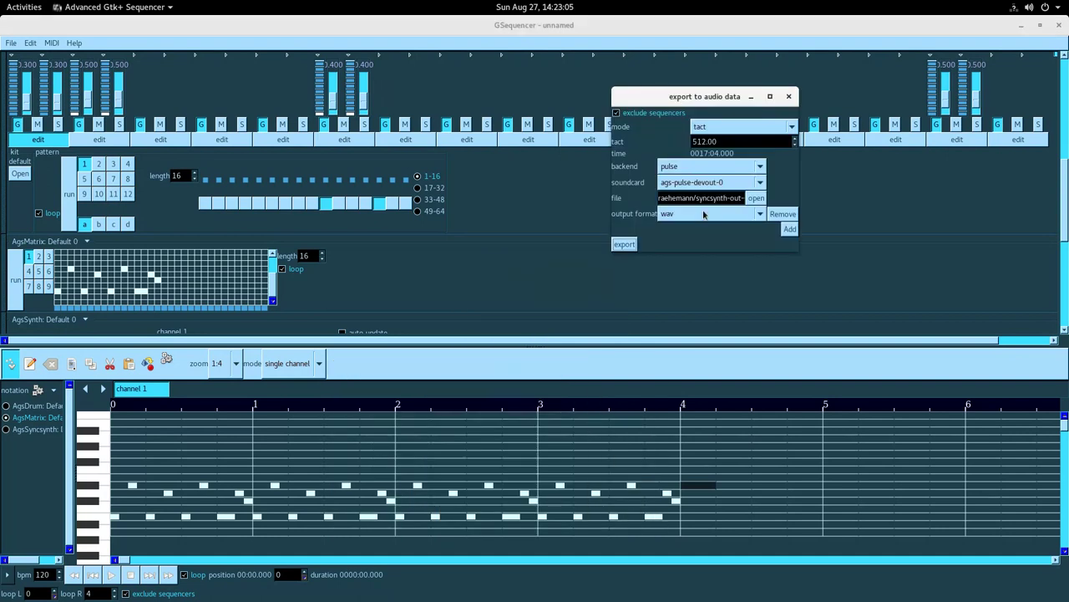
left_click_drag(696, 197, 742, 198)
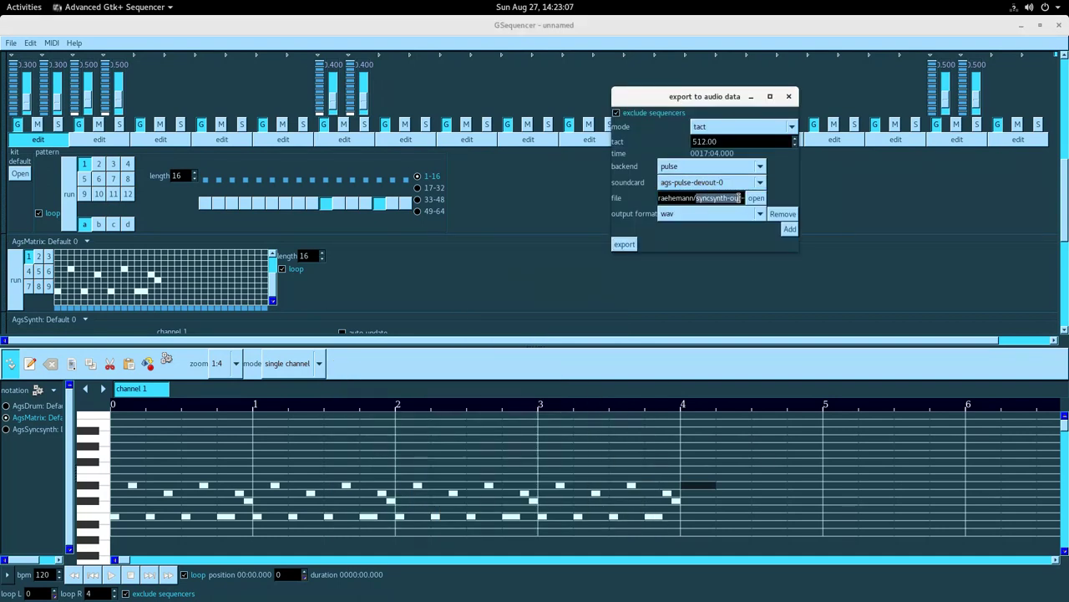
type("binara")
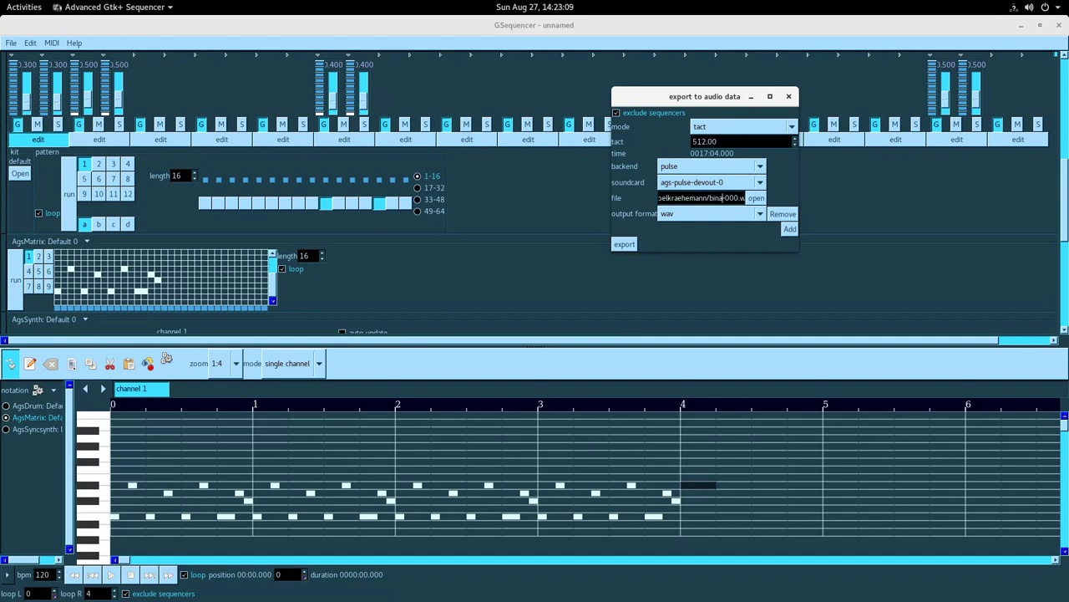
type("-depth")
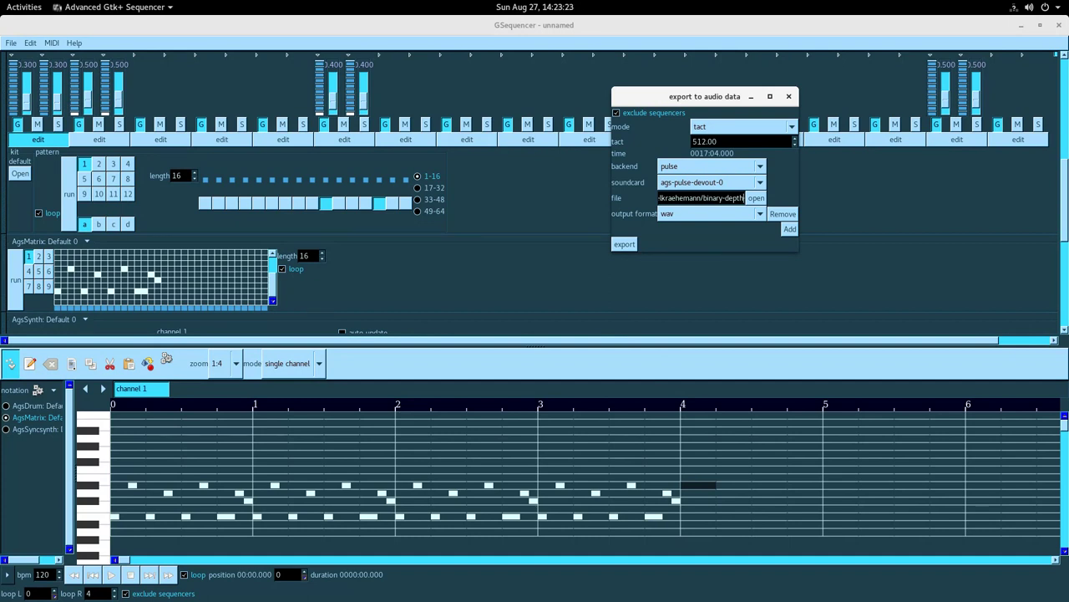
left_click(625, 245)
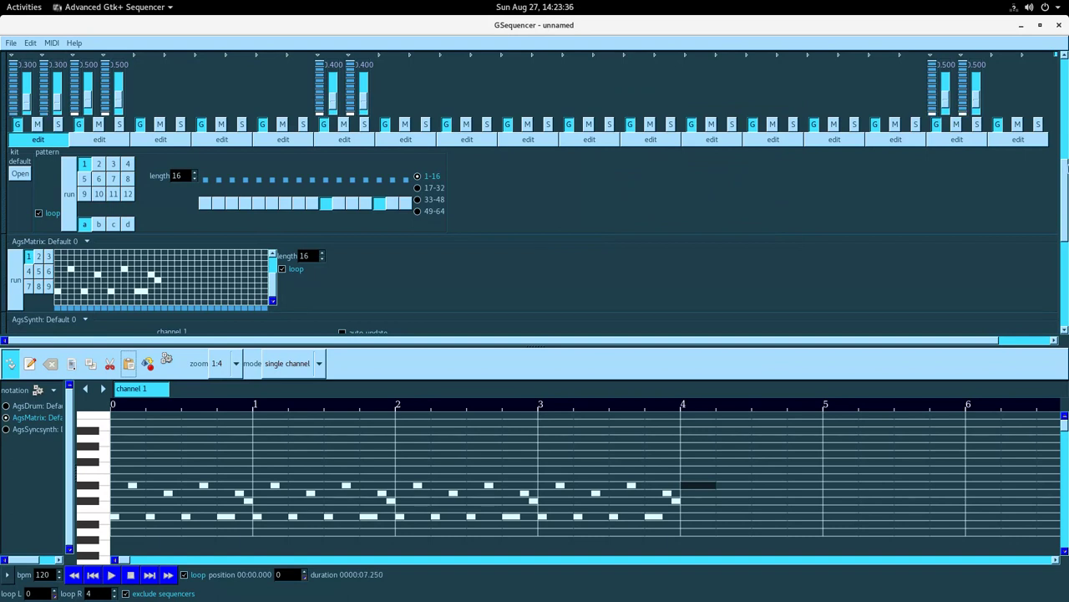
- Expand both channels of AgsMixer: Default 0 and lower each channel's volume to 0.500
scroll(534, 192, "up", 5)
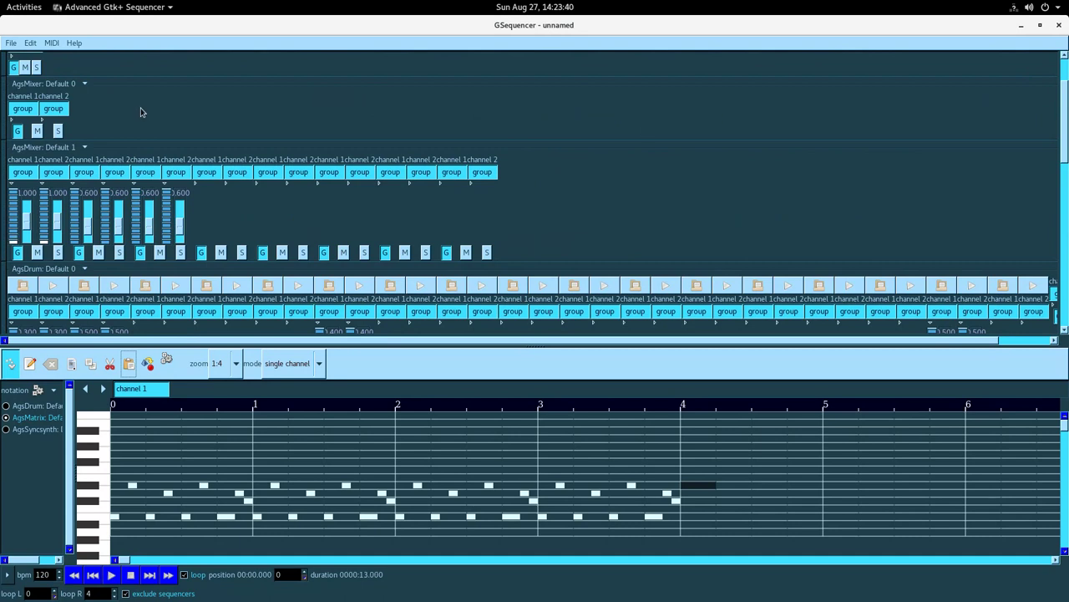
left_click(15, 123)
left_click(61, 121)
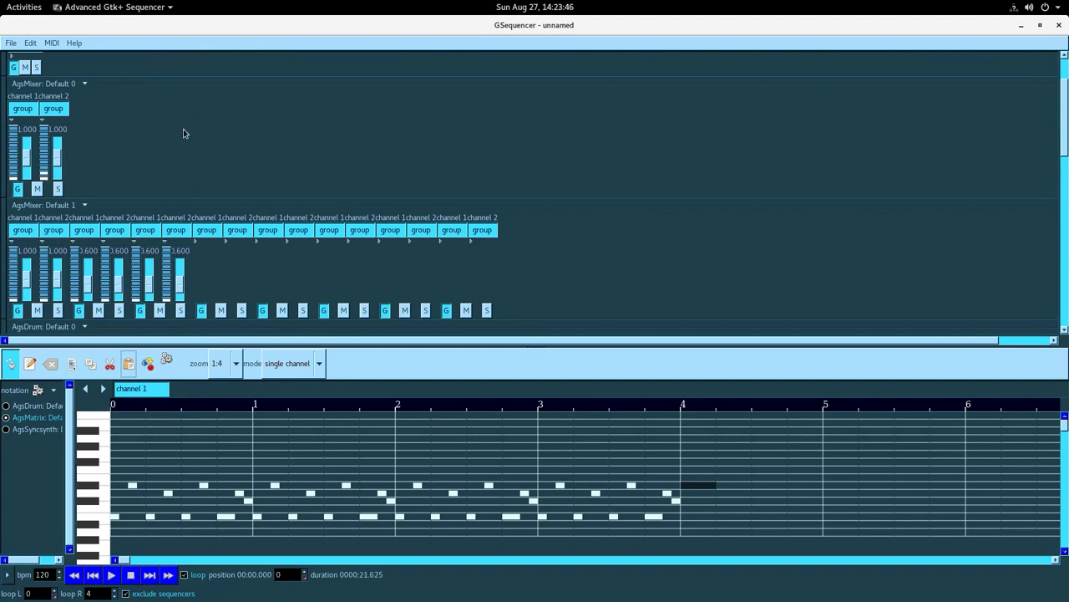
left_click(57, 178)
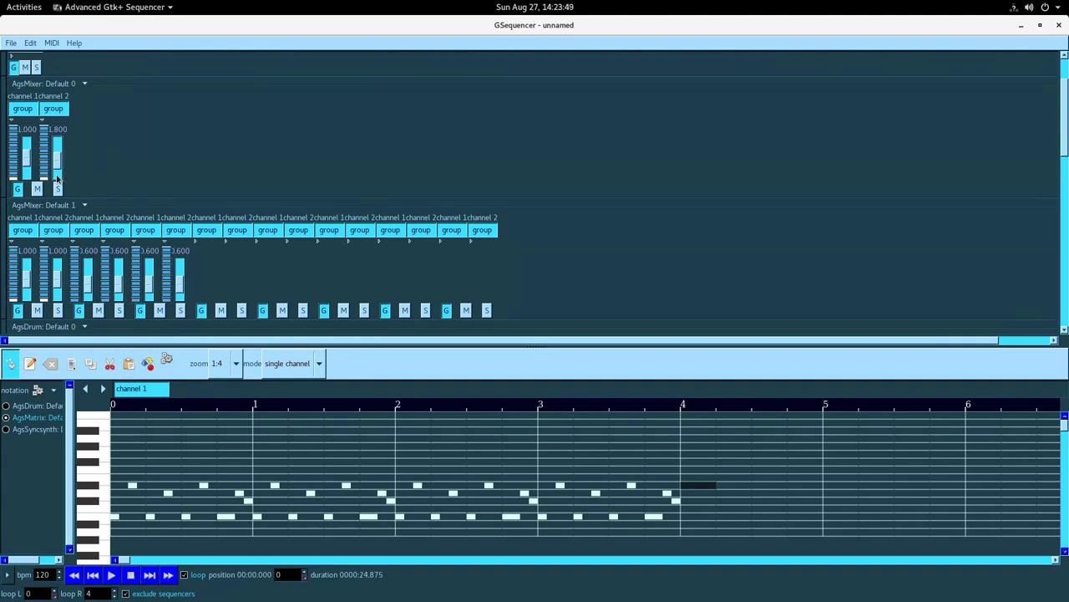
left_click(26, 179)
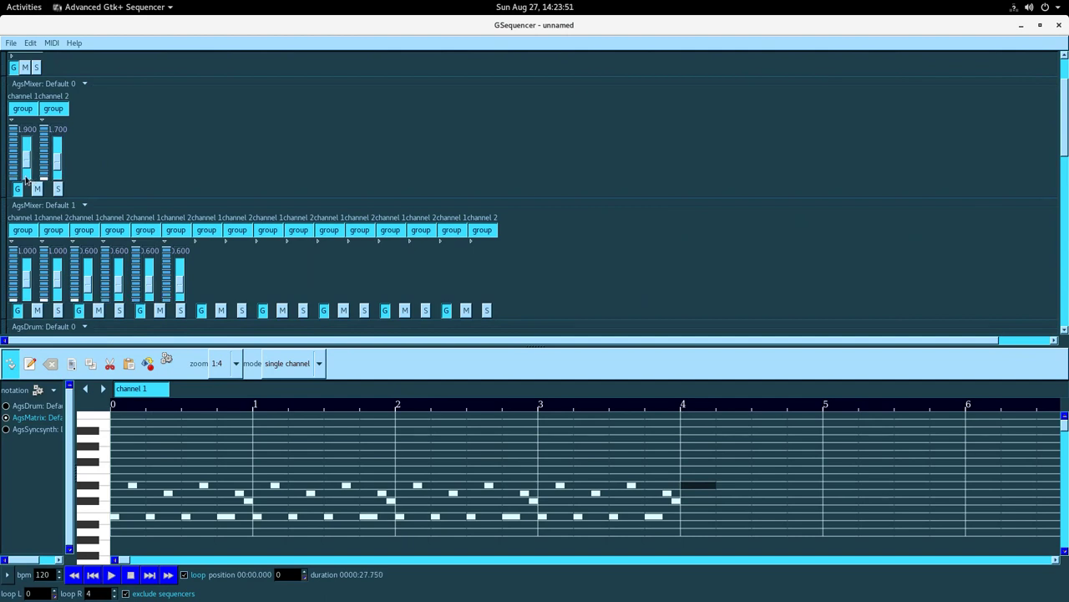
left_click(26, 179)
left_click(58, 178)
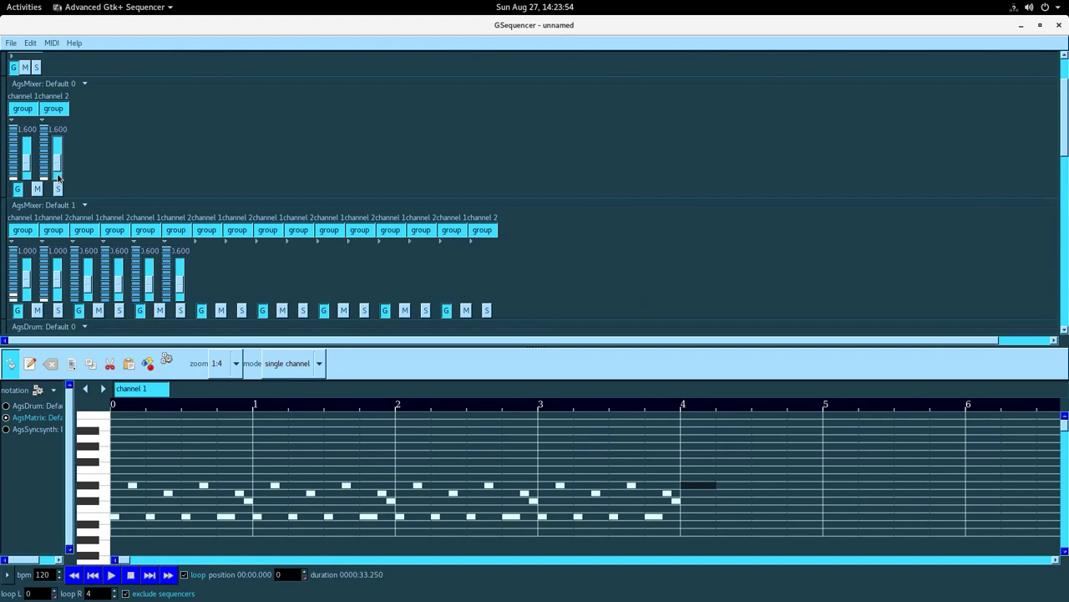
left_click(58, 178)
left_click(26, 178)
- Set the playback tempo to 143 bpm
type("143")
key("Return")
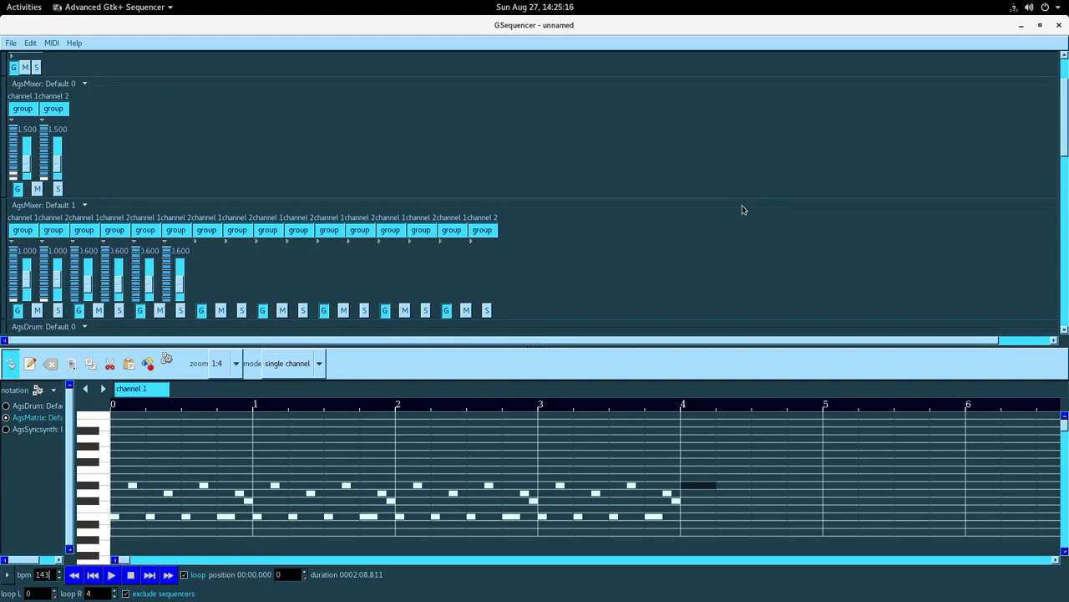
- Look through the settings of all machines, from the panel and mixers down to the synth and syncsynth oscillators
scroll(742, 205, "down", 3)
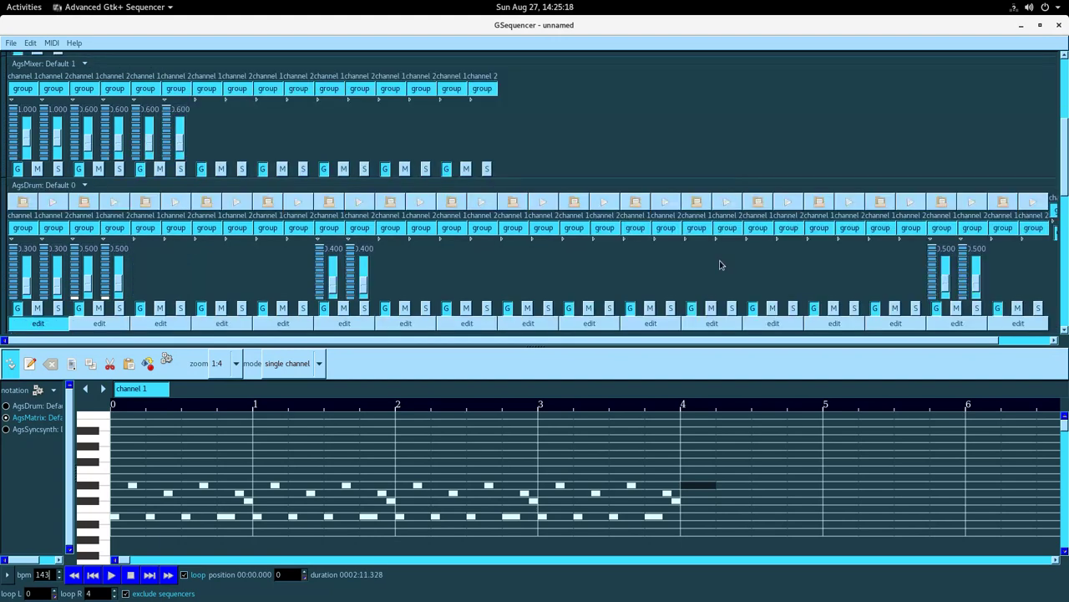
scroll(724, 259, "down", 2)
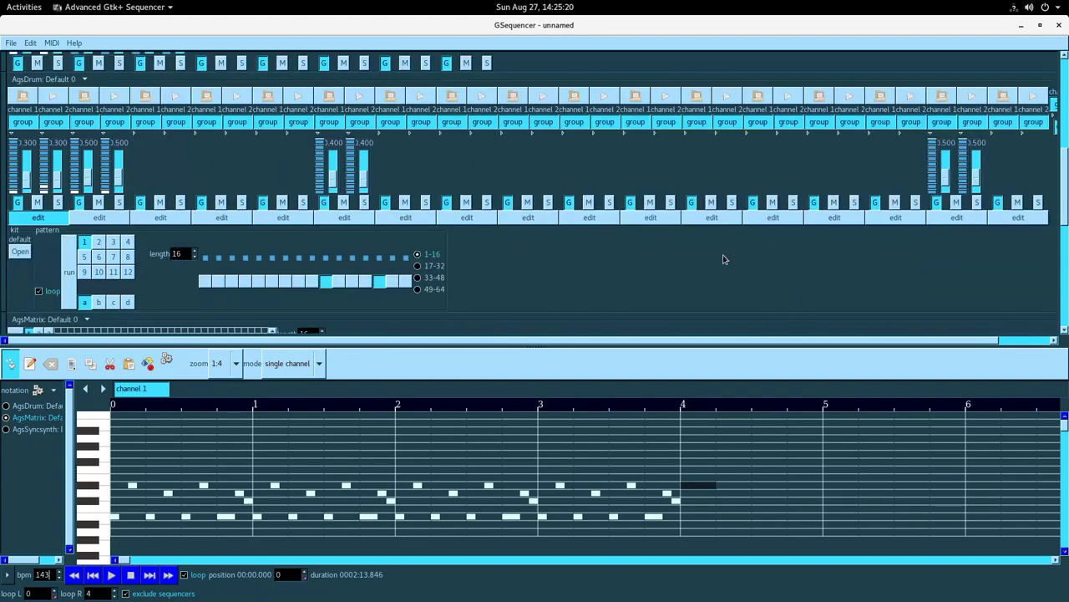
scroll(723, 259, "down", 2)
scroll(724, 259, "down", 1)
scroll(724, 259, "down", 2)
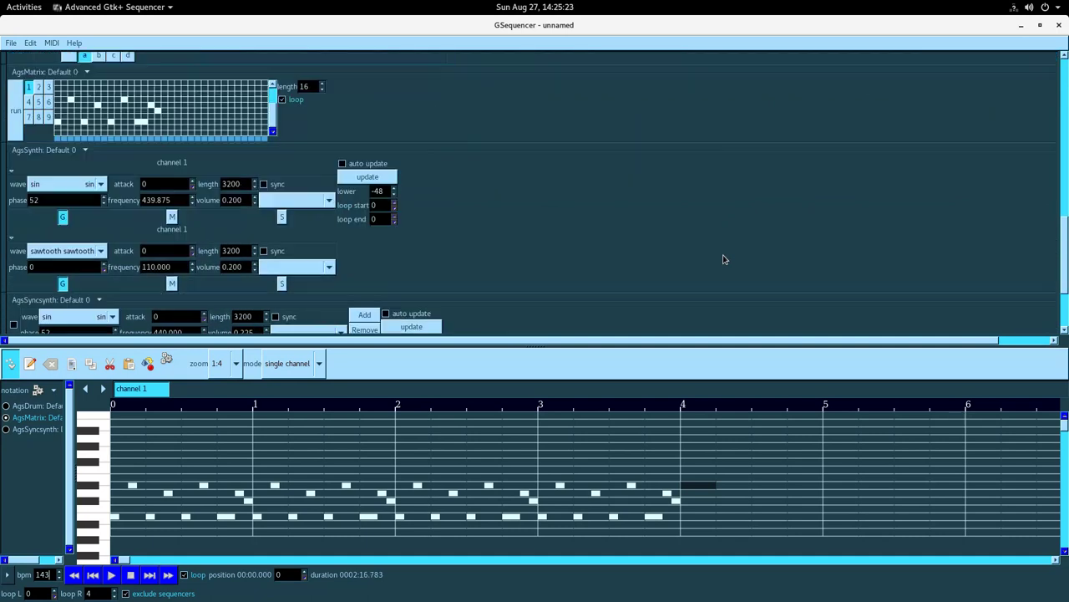
scroll(724, 259, "down", 2)
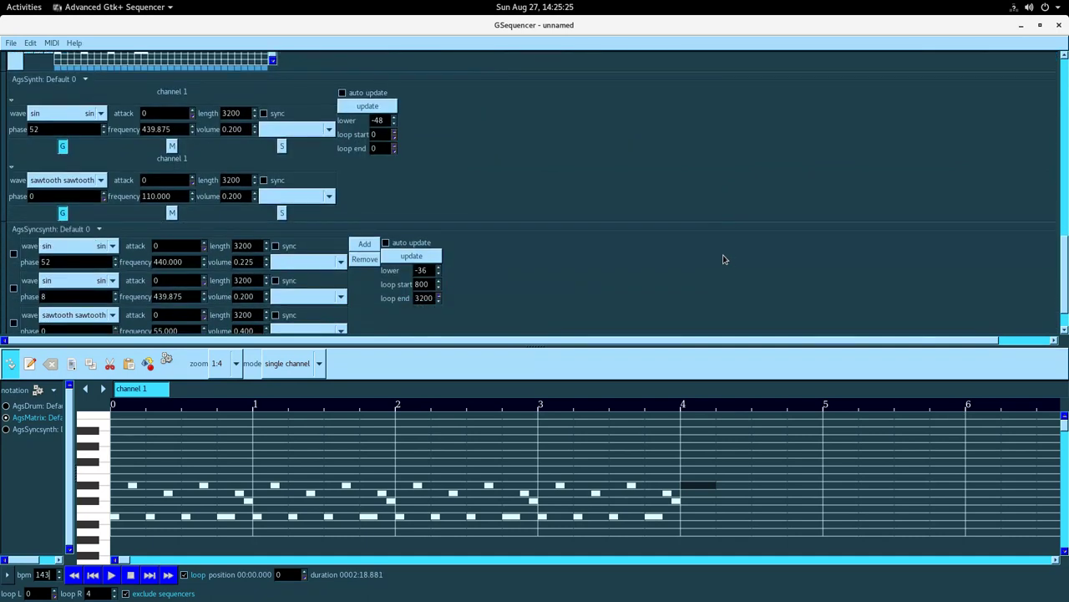
scroll(724, 259, "down", 1)
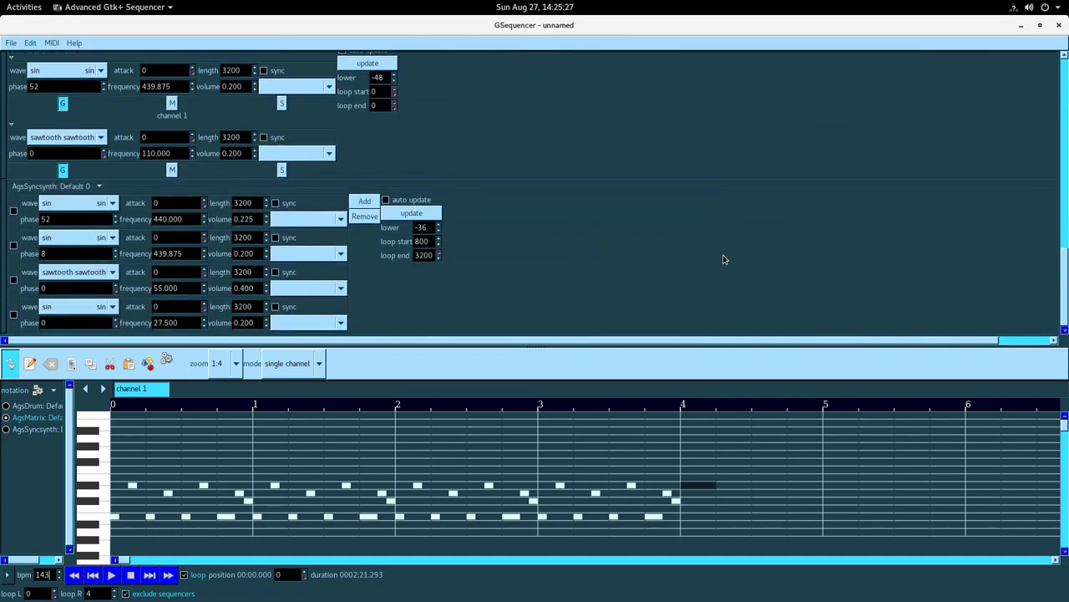
scroll(723, 259, "up", 12)
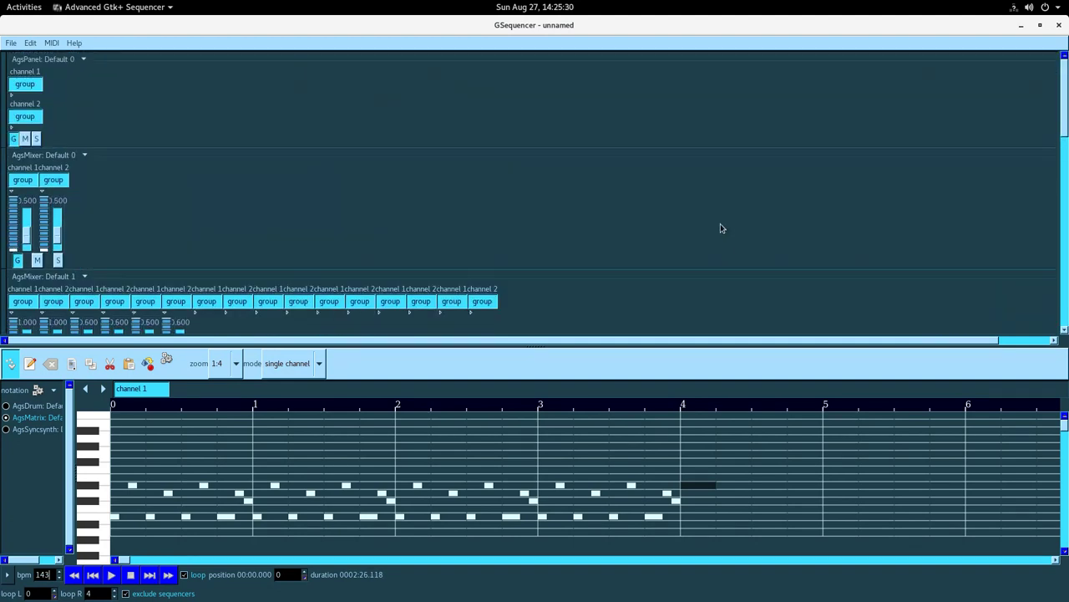
scroll(721, 223, "down", 2)
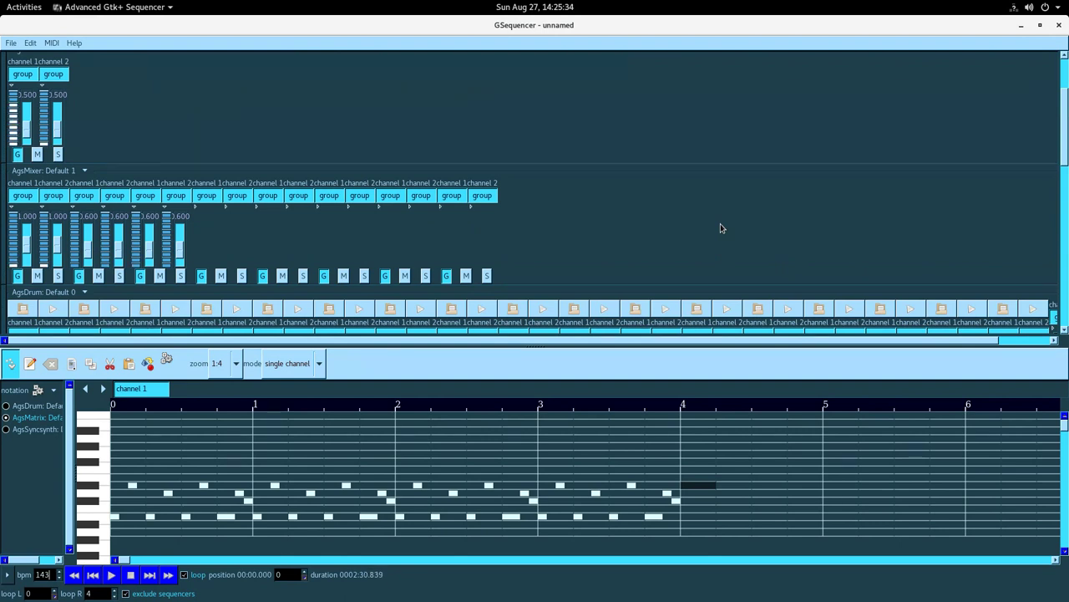
- Open the program's About information
left_click(76, 43)
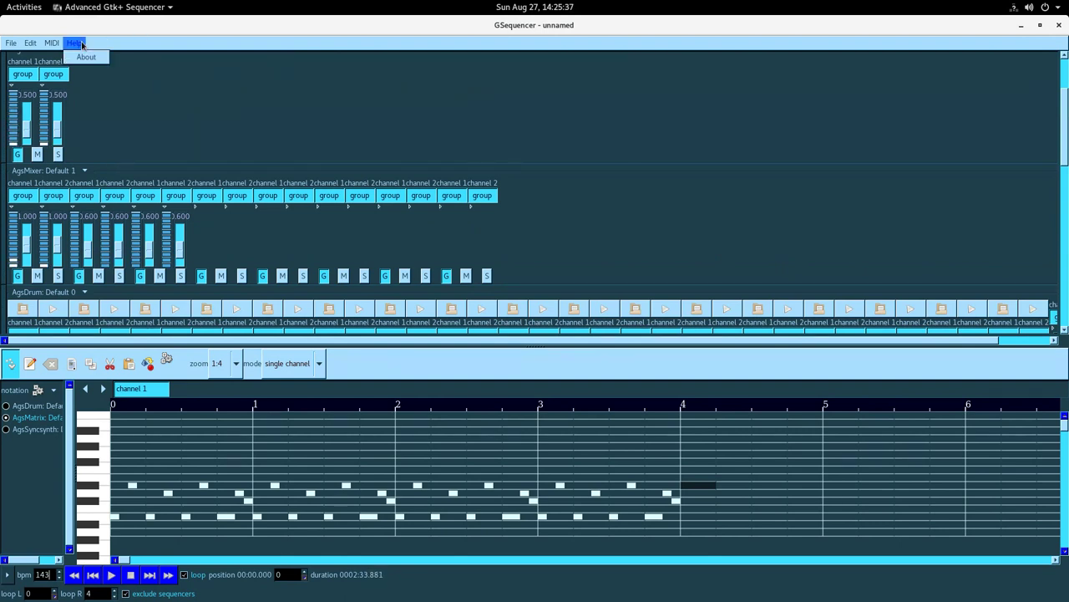
left_click(83, 58)
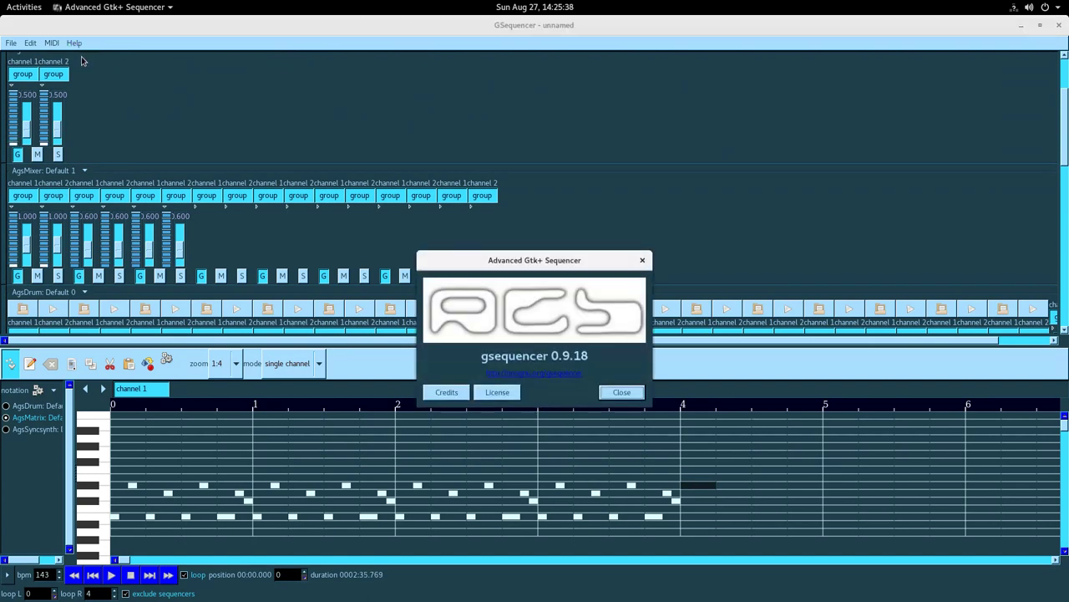